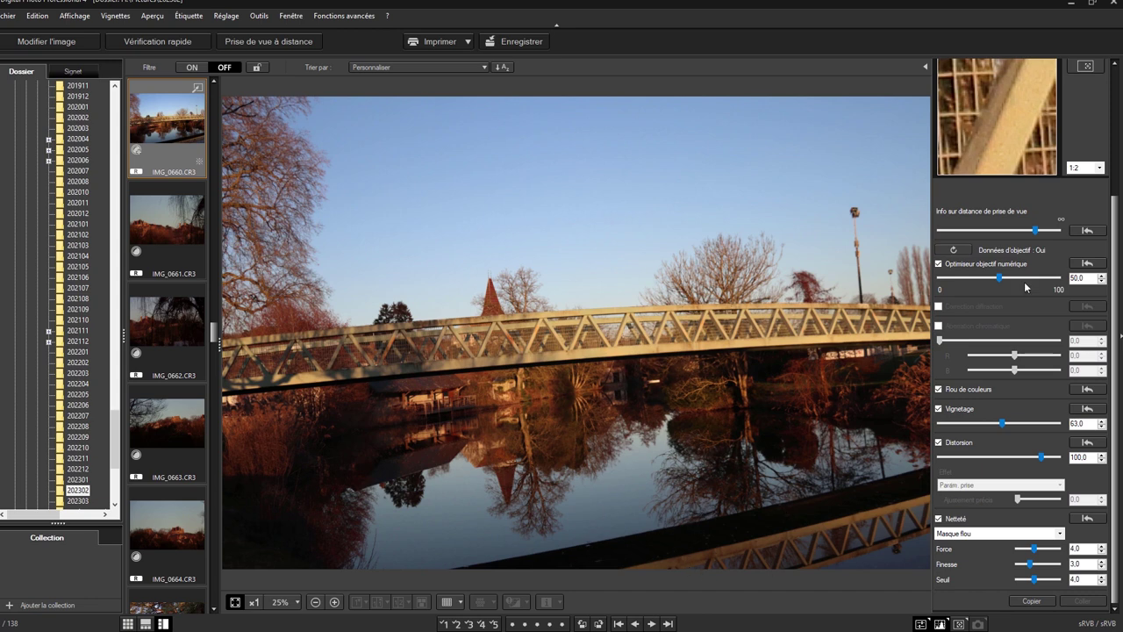
drag(1106, 250, 1107, 115)
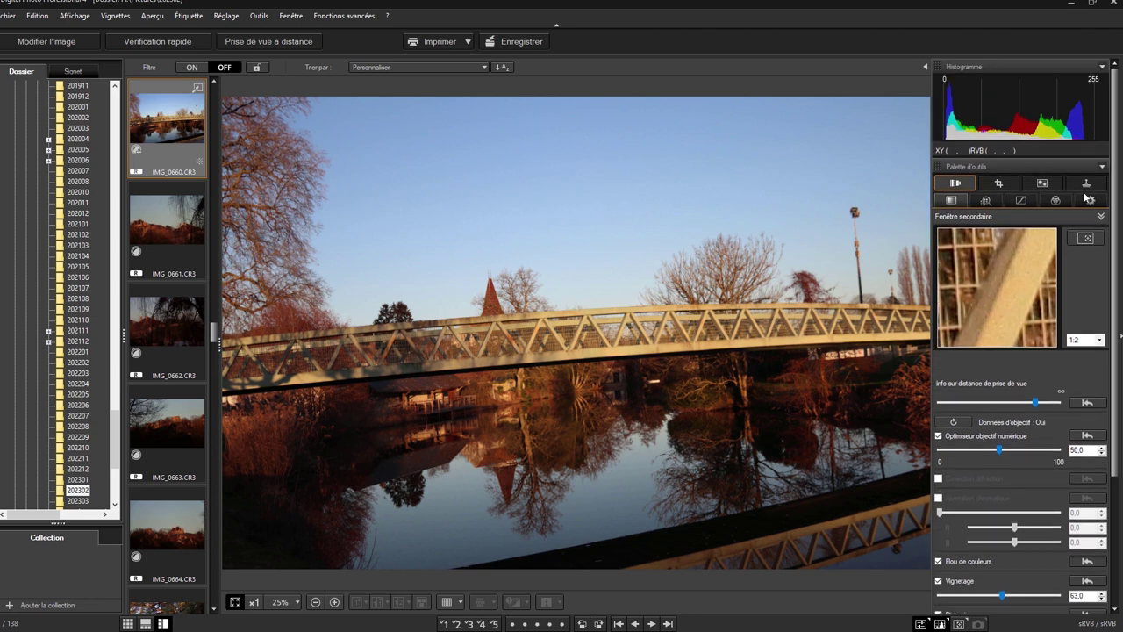
click(955, 184)
click(957, 185)
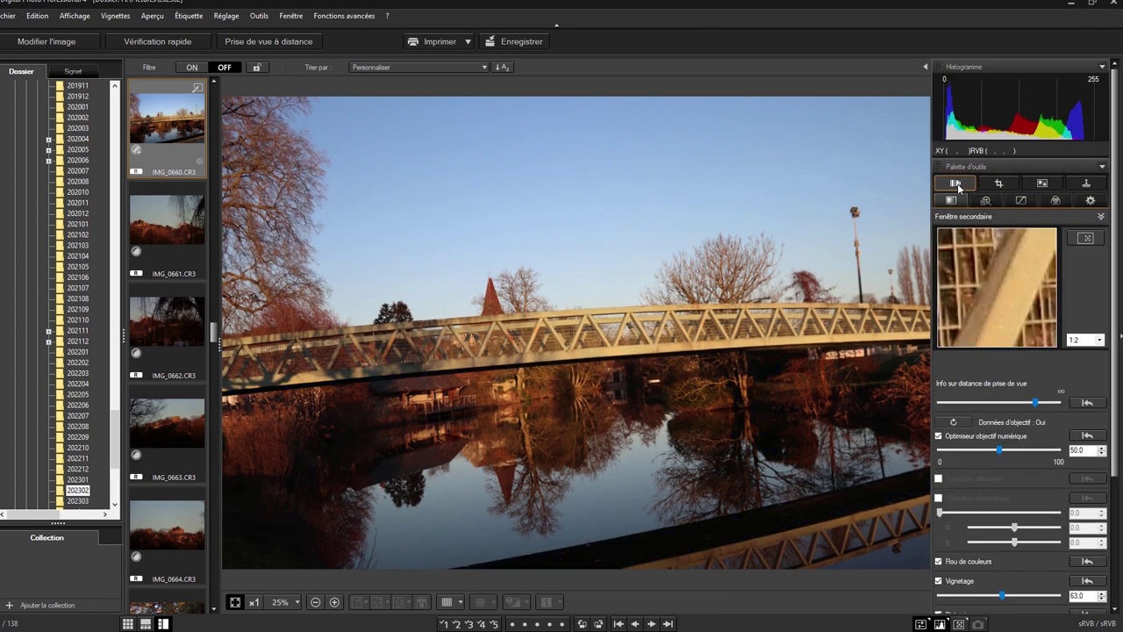
click(958, 184)
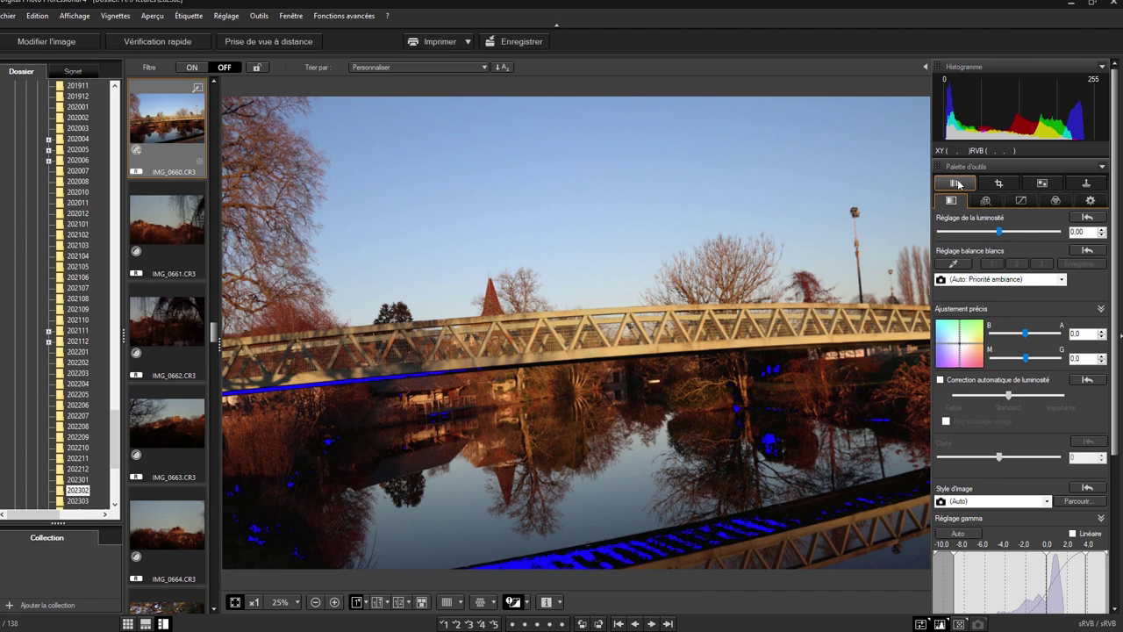
click(958, 183)
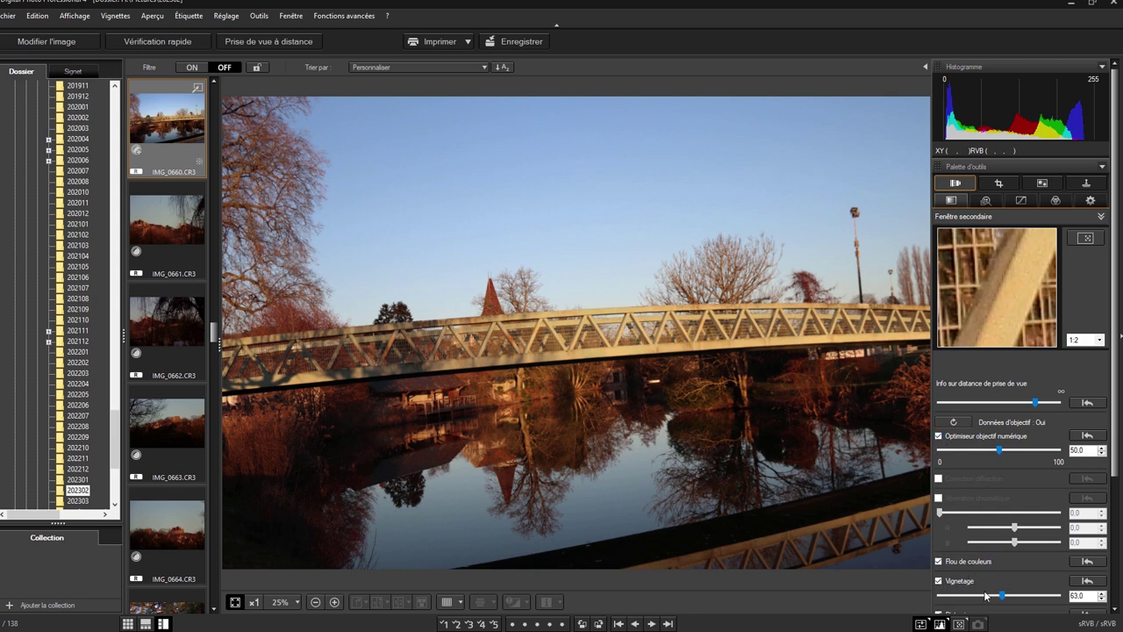
Step: Set the lens vignetting correction (Vignetage) to 66 and, after trying 80, the distortion correction to 100
scroll(1116, 468, down, 5)
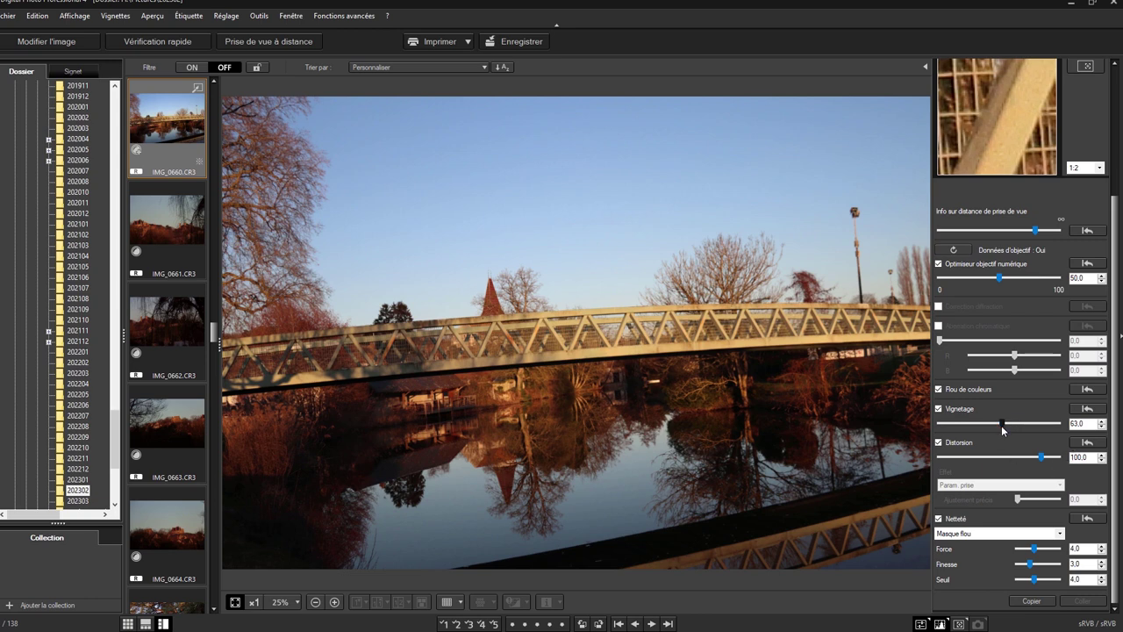
mouse_move(1002, 424)
mouse_down()
mouse_move(1025, 429)
mouse_move(979, 435)
mouse_move(1006, 438)
mouse_up()
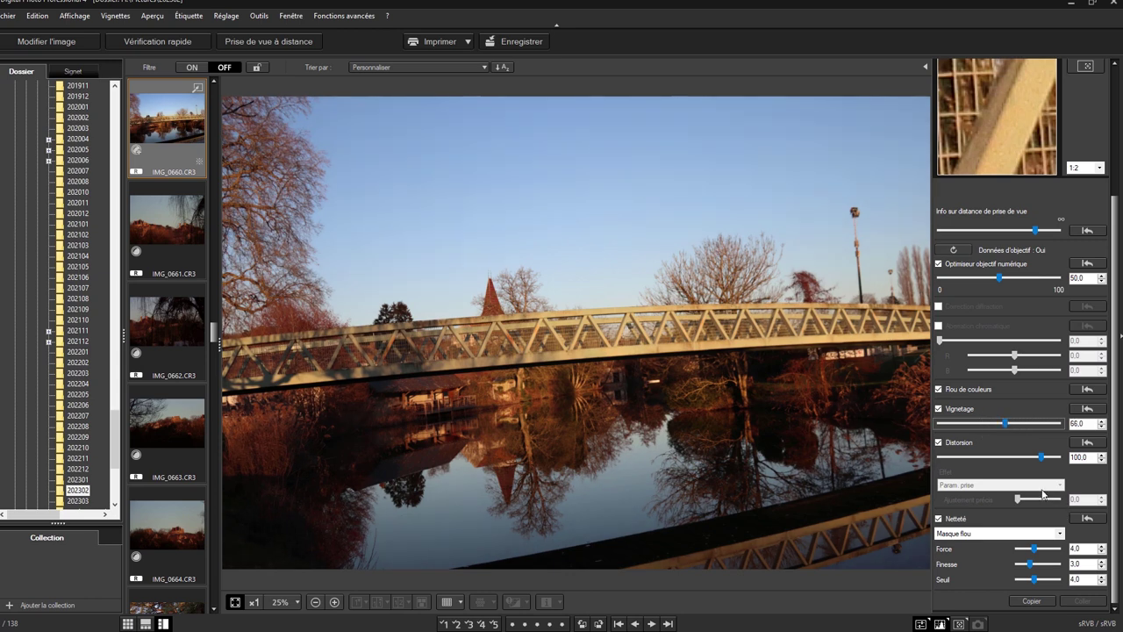
click(1011, 457)
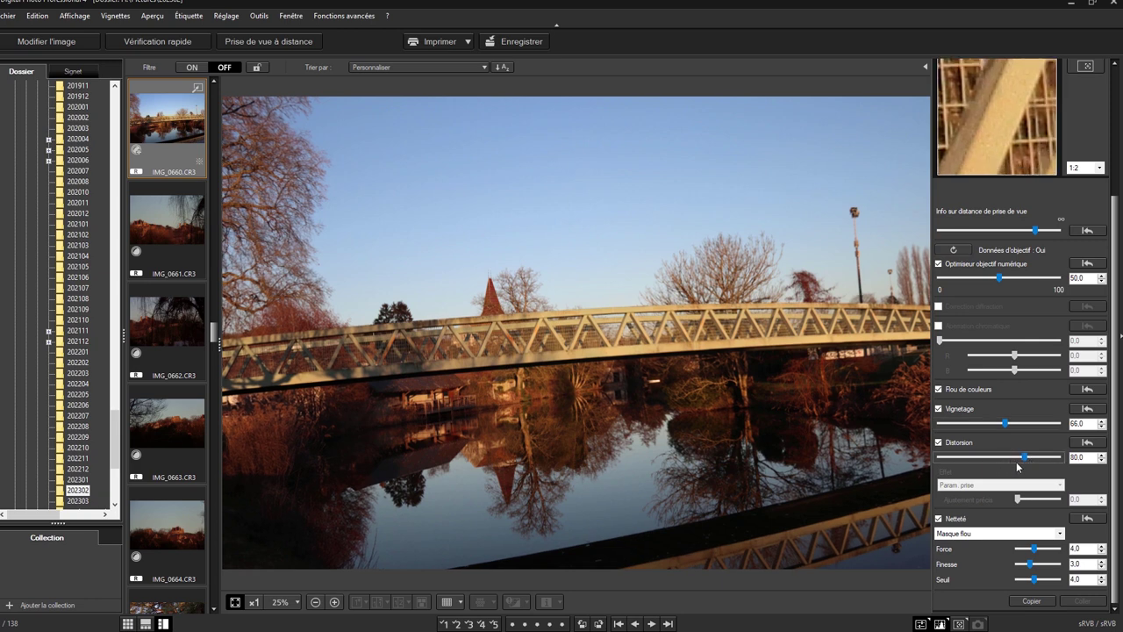
click(1044, 458)
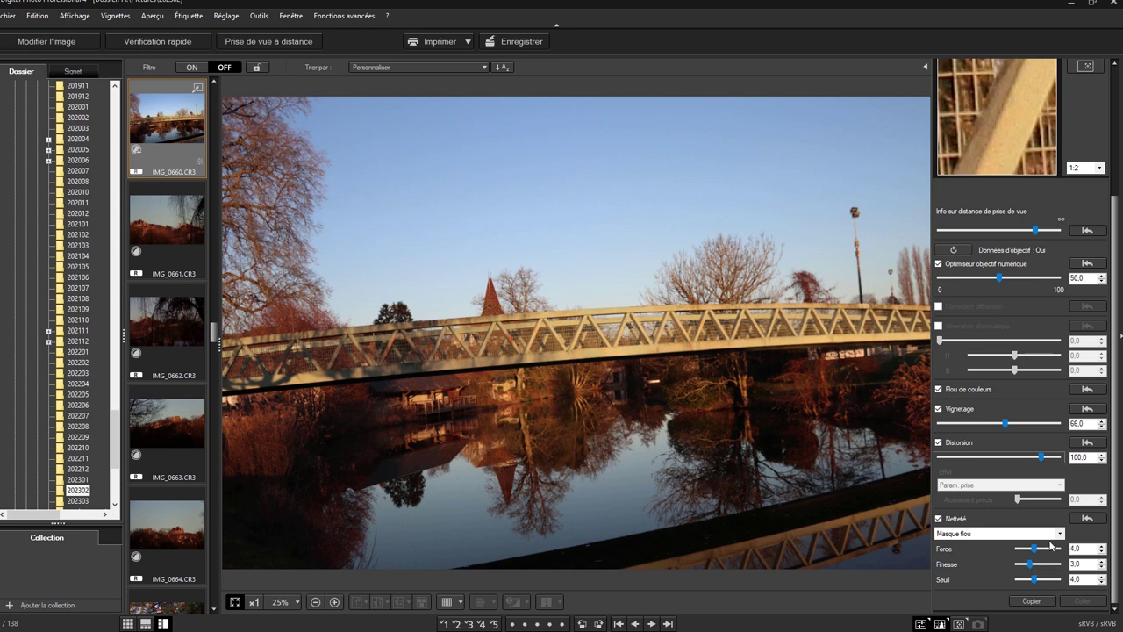
Step: Switch the sharpening method from Masque flou to Netteté and set its strength (Force) to 8
click(1051, 533)
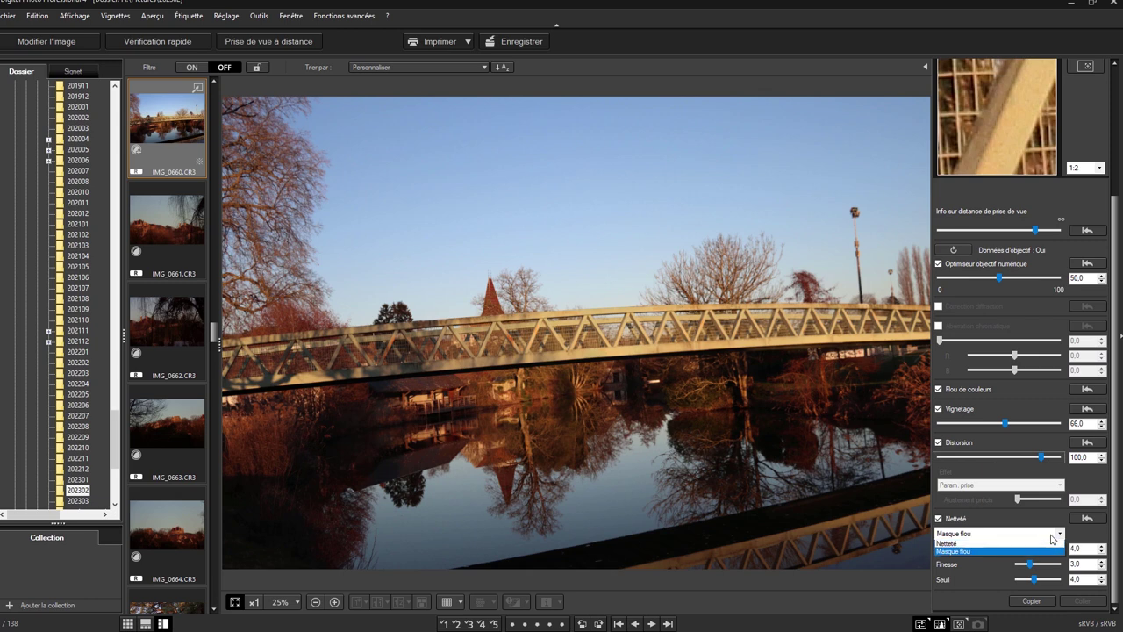
click(995, 543)
click(1052, 549)
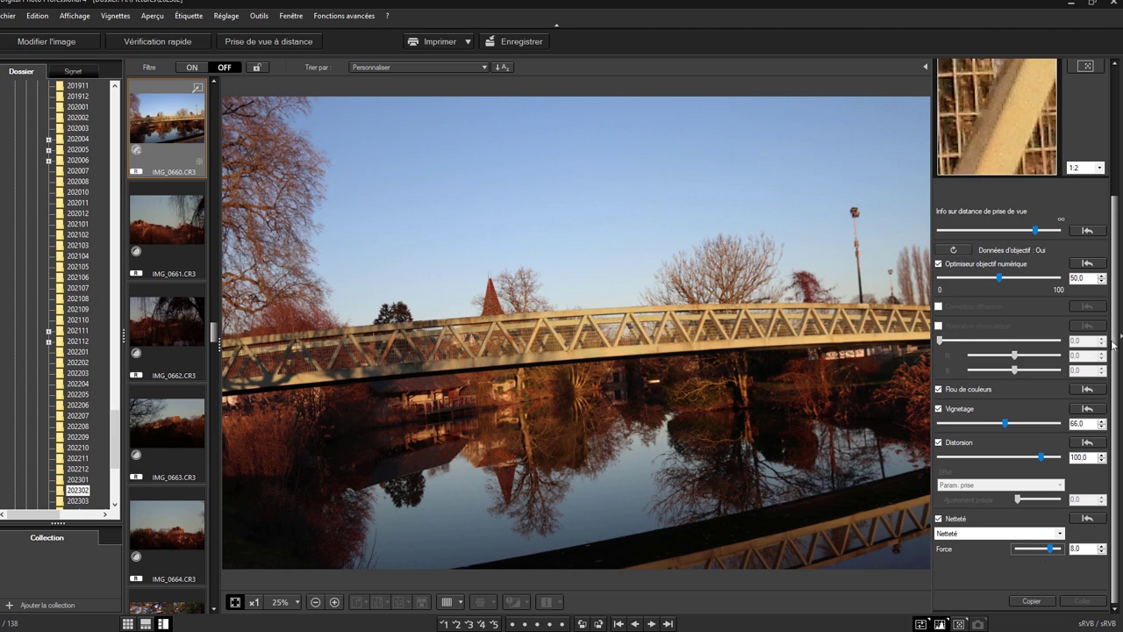
Step: Open the crop and angle tool and adjust the opacity setting for the crop surroundings
drag(1112, 344, 1112, 215)
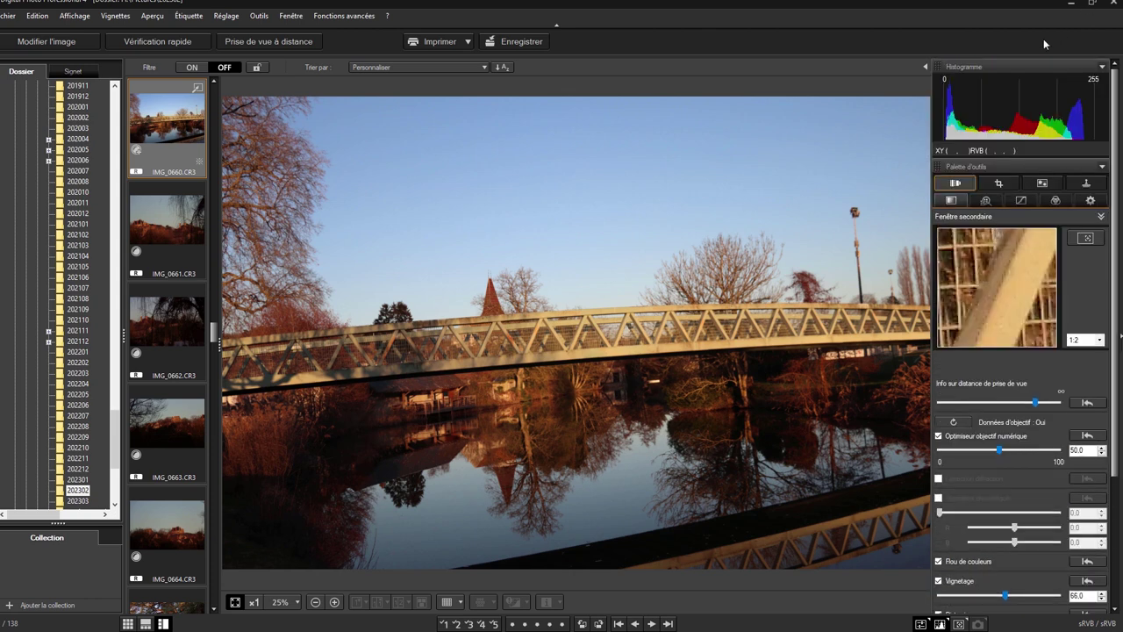
click(988, 182)
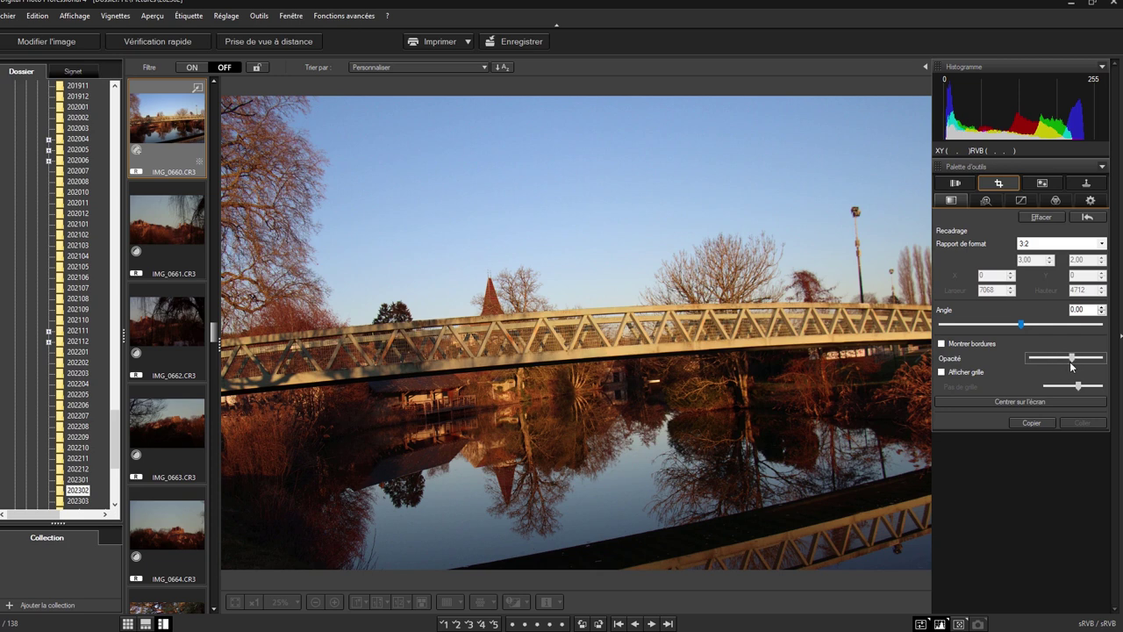
drag(1062, 362, 1054, 359)
click(1078, 360)
Step: Try a rotation angle of 0.84 on the photo and set the angle back to 0
drag(1020, 327, 1021, 327)
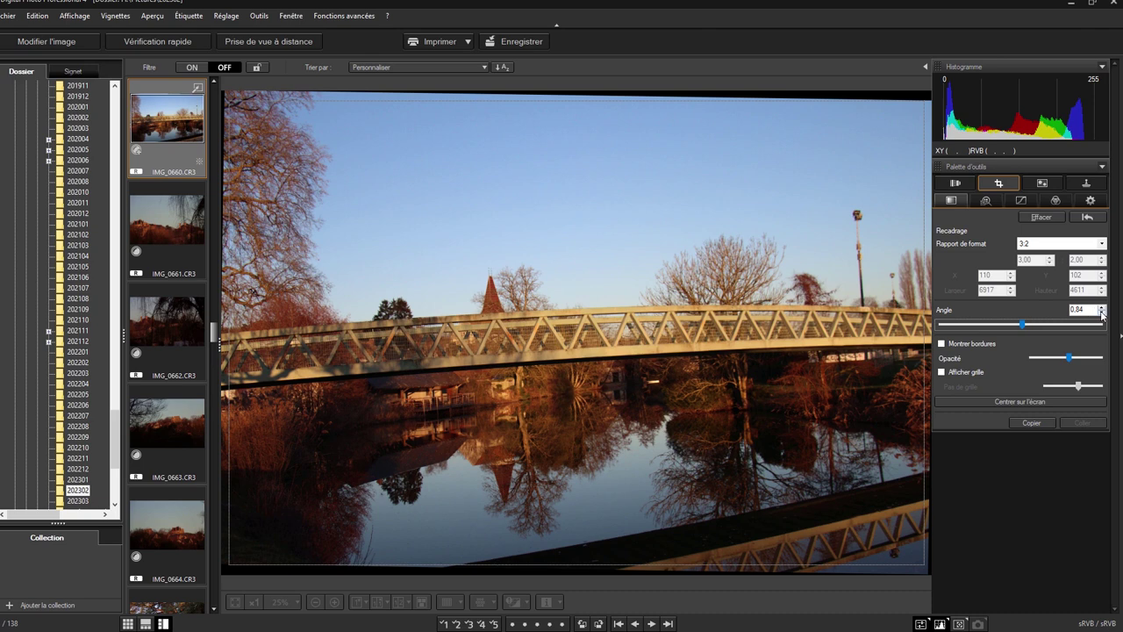
drag(1088, 310, 1052, 313)
text(0)
key(Return)
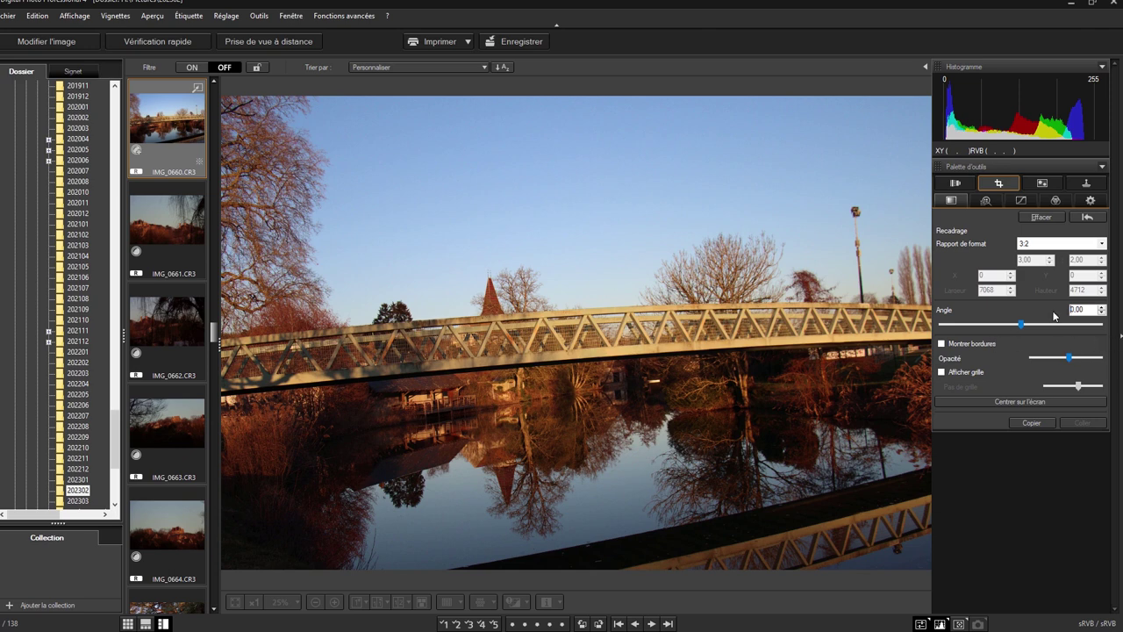
Step: Try the crop tool's grid display and screen centring, and view its list of aspect ratios
click(943, 345)
click(942, 372)
click(943, 372)
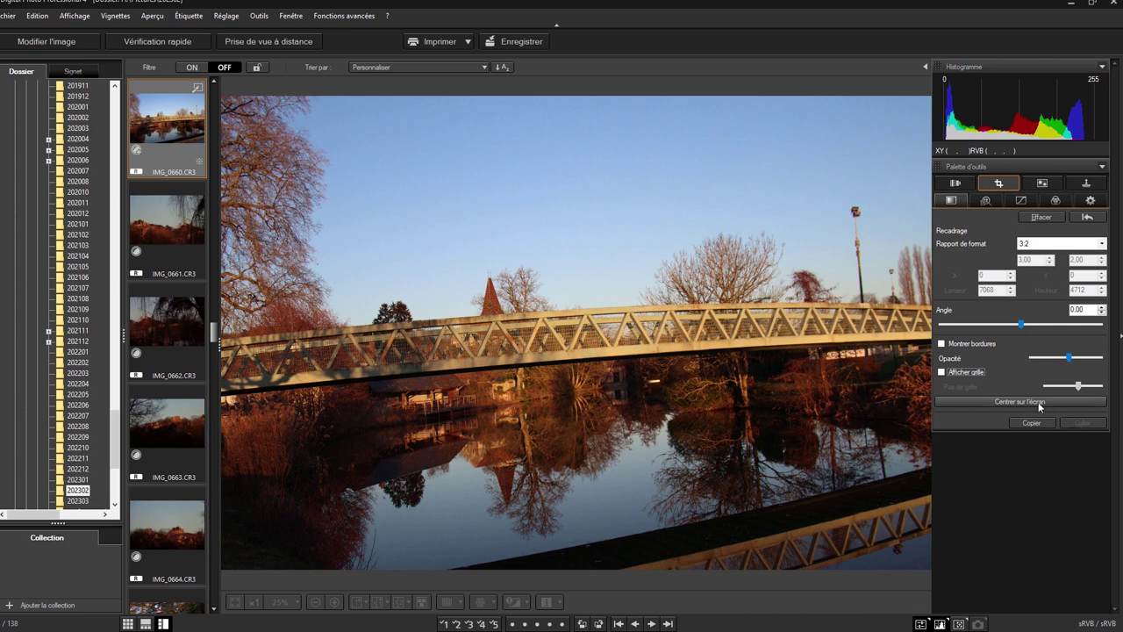
click(1038, 402)
click(941, 372)
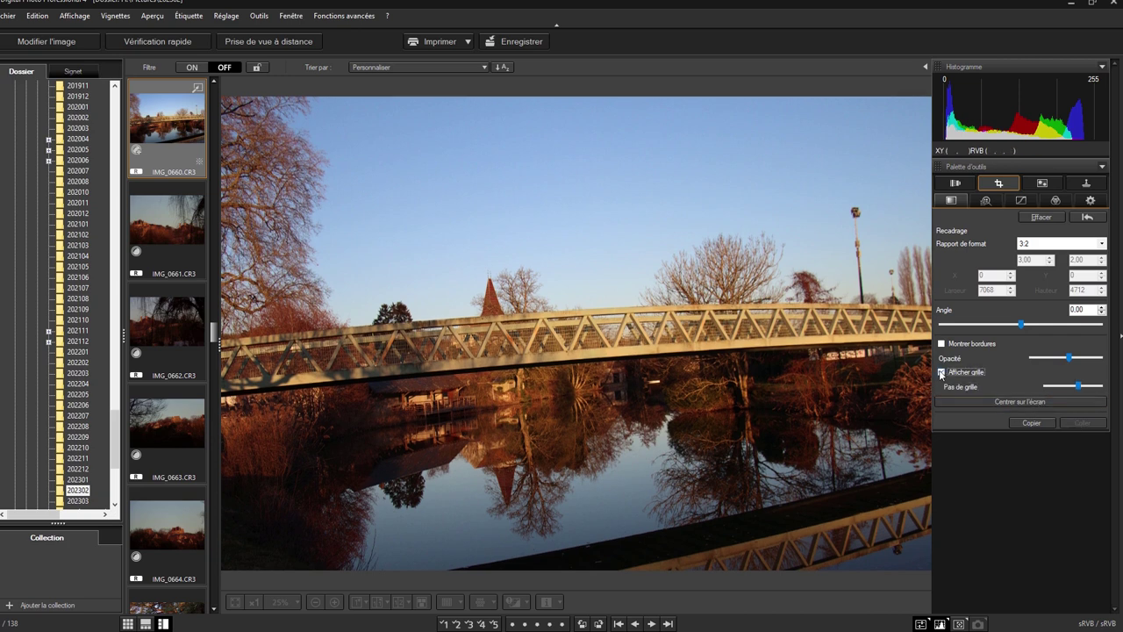
click(1021, 401)
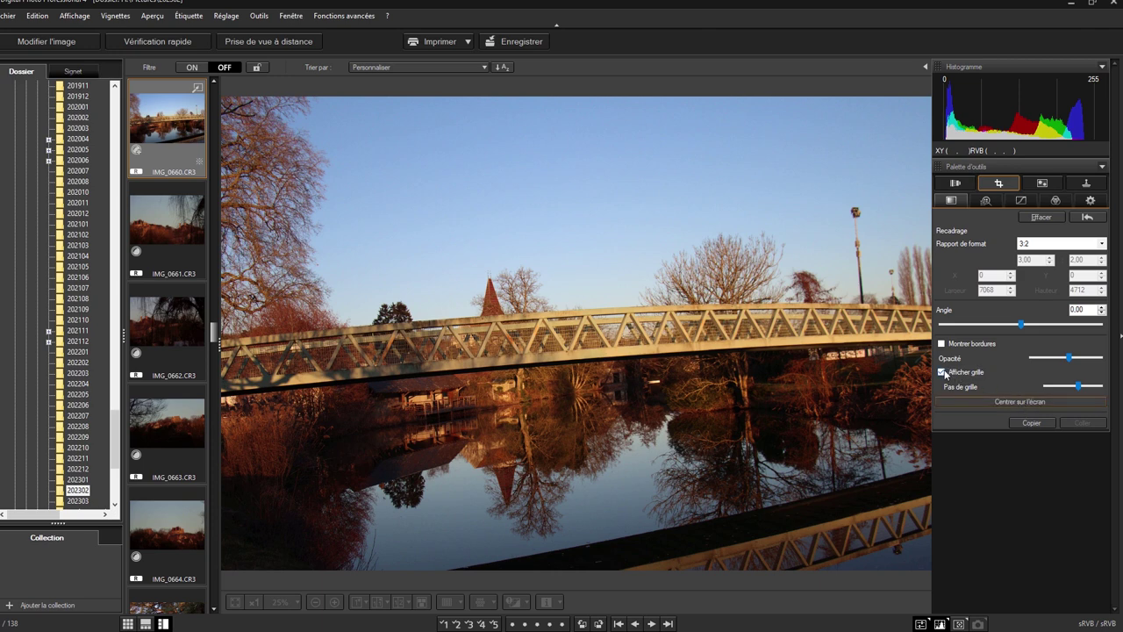
click(943, 373)
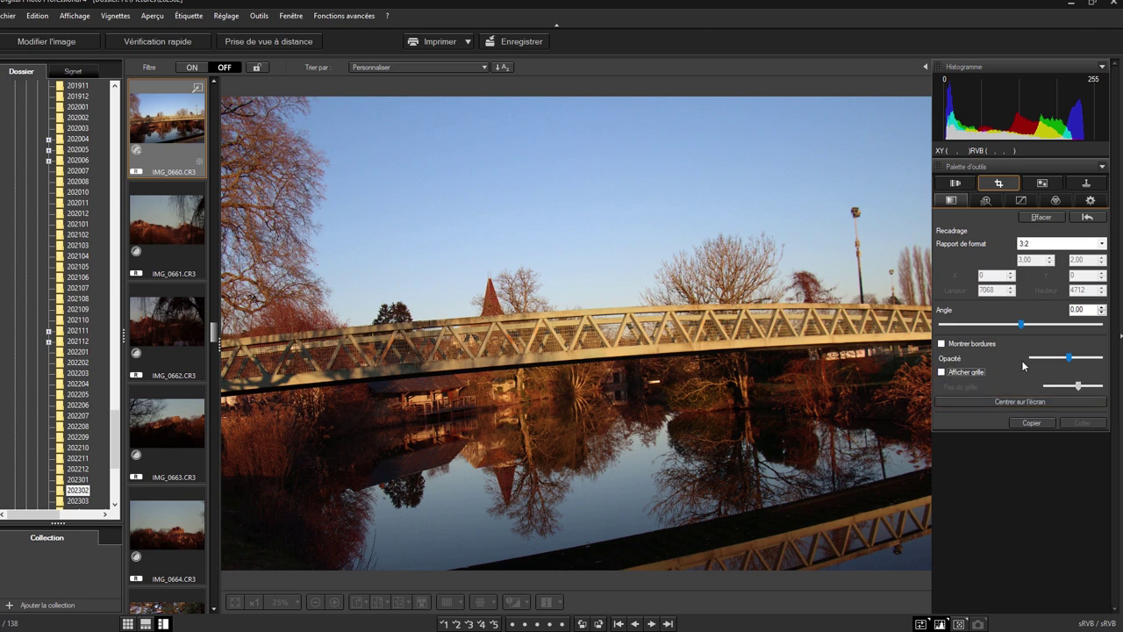
click(1056, 245)
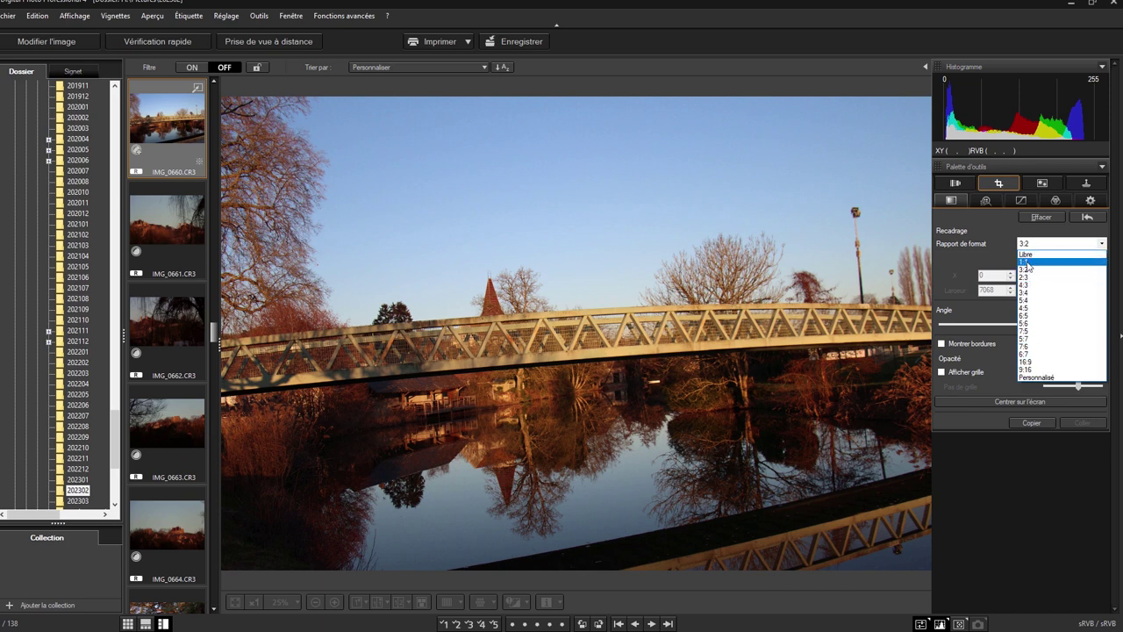
click(1006, 229)
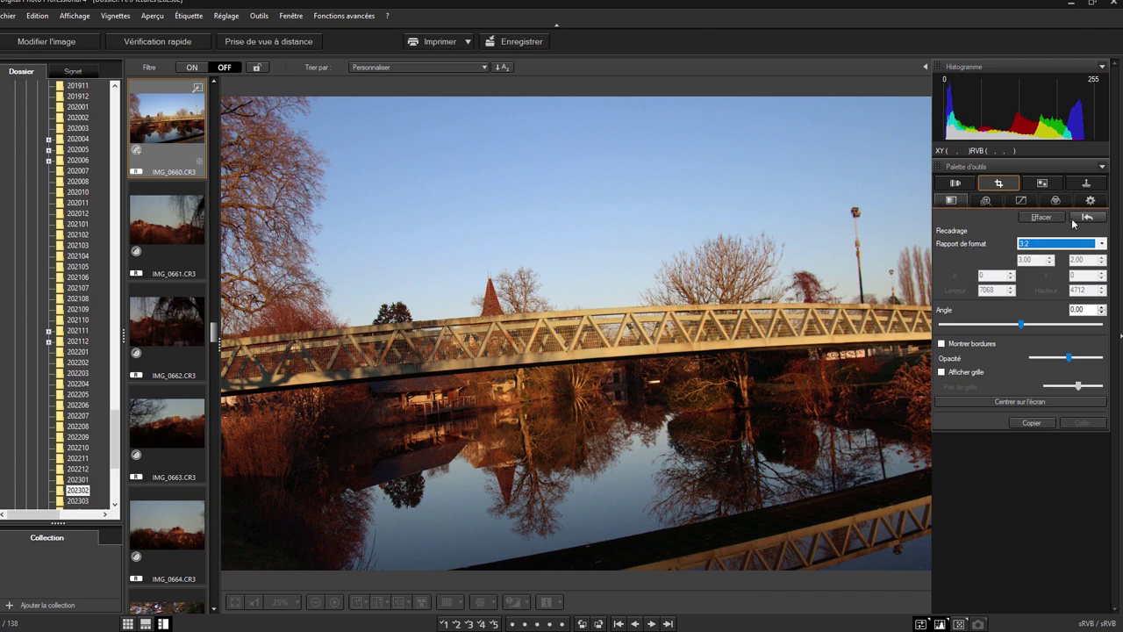
Step: Activate the area brush of the partial adjustment tool and set its size to 92
click(1040, 183)
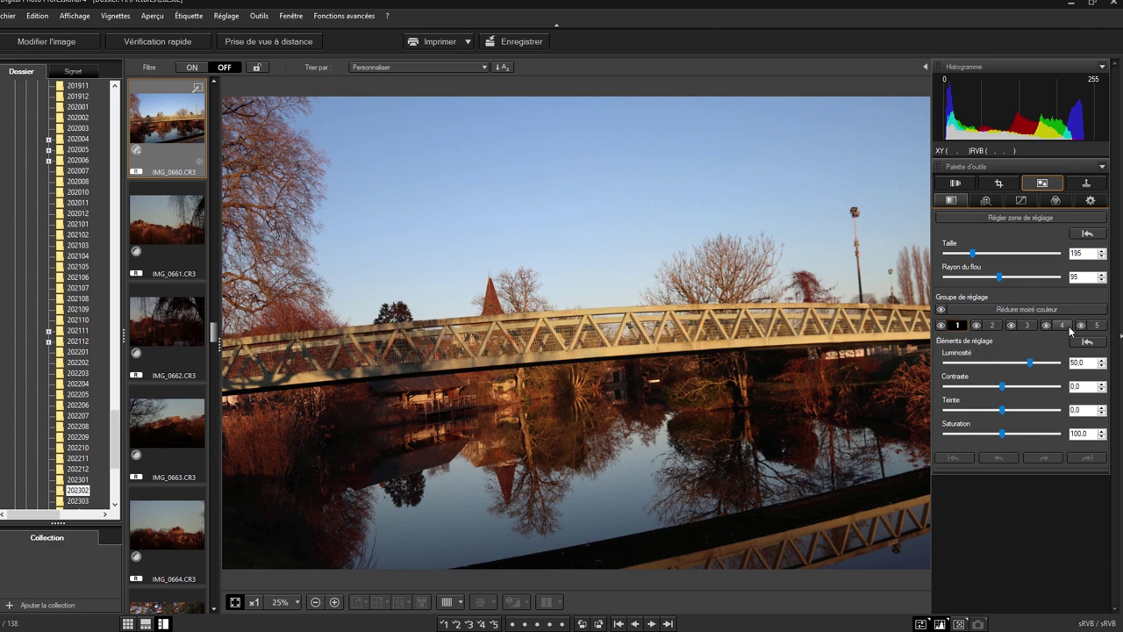
click(1026, 220)
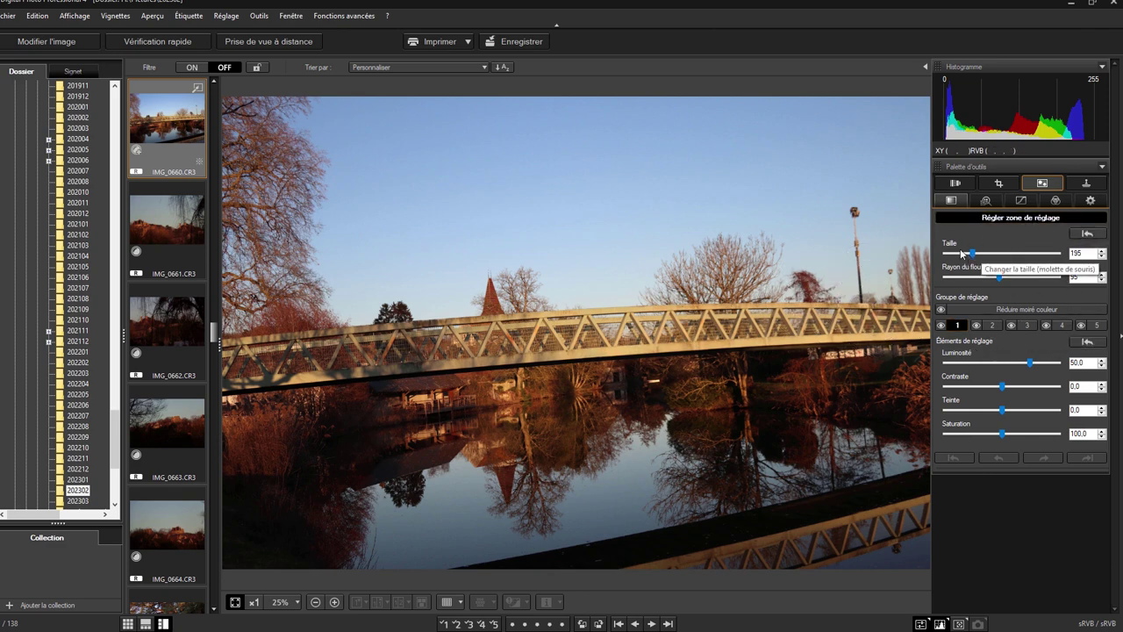
click(956, 254)
click(956, 255)
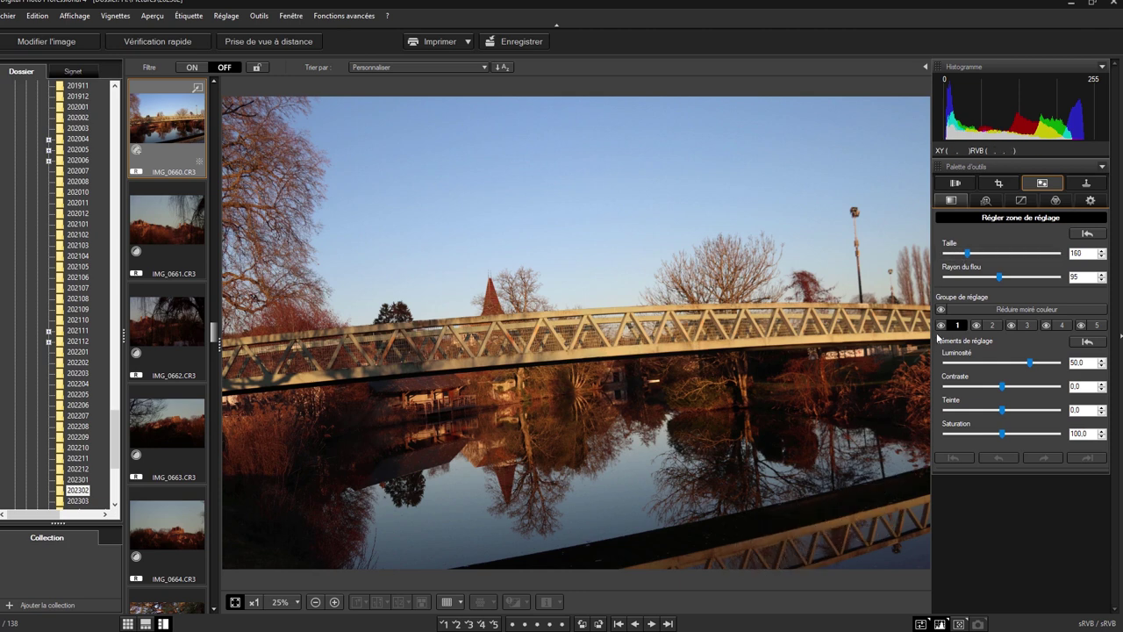
click(955, 255)
drag(960, 255, 957, 256)
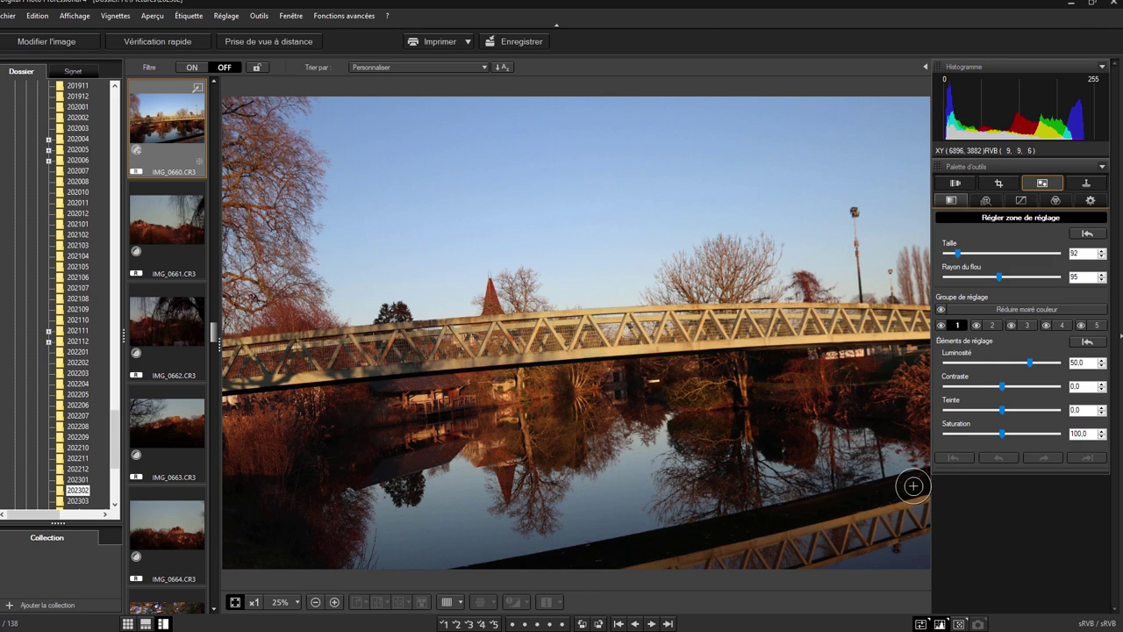
Step: Brush the dark band along the photo's lower edge with luminosity 64, contrast 13 and hue 2, and hide adjustment group 1
mouse_move(912, 486)
mouse_down()
mouse_move(711, 537)
mouse_move(513, 566)
mouse_up()
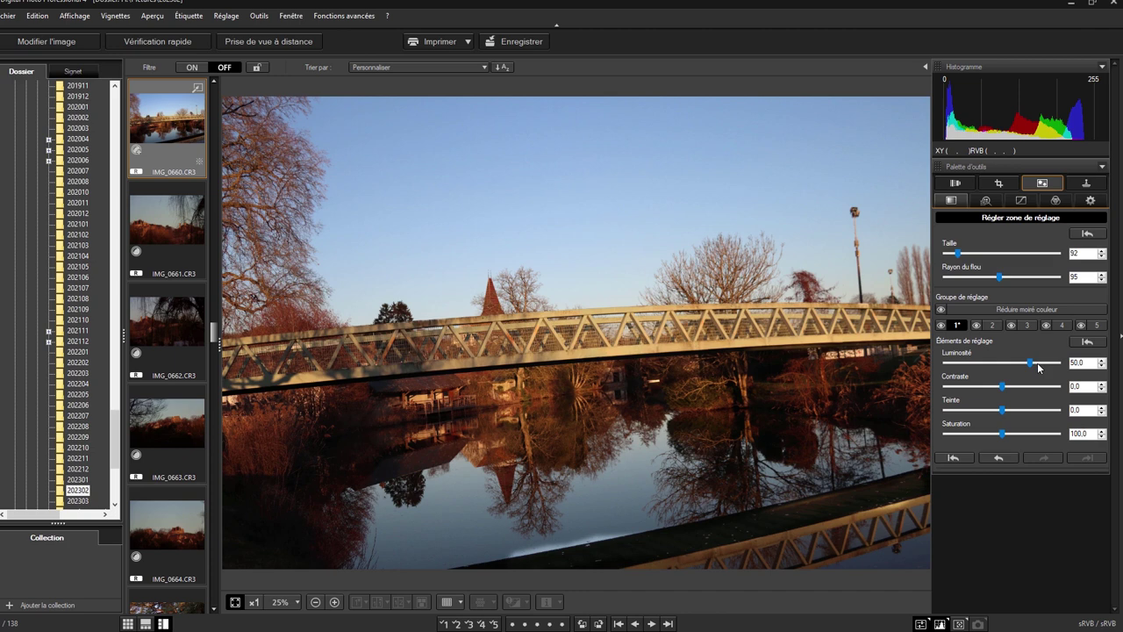
drag(1031, 362, 1008, 410)
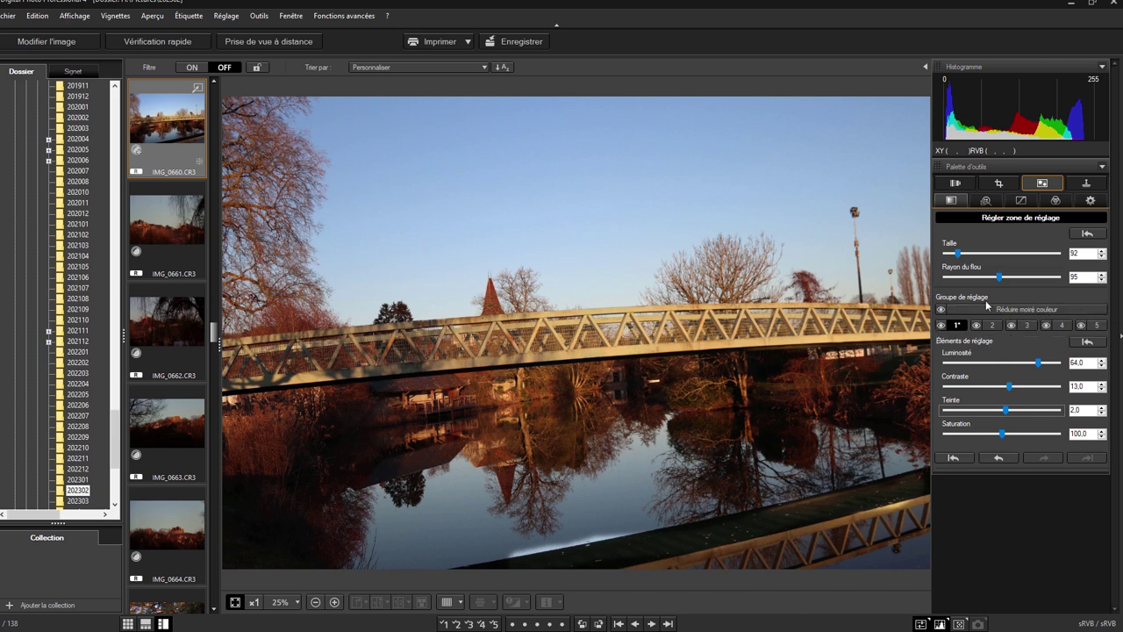
click(941, 324)
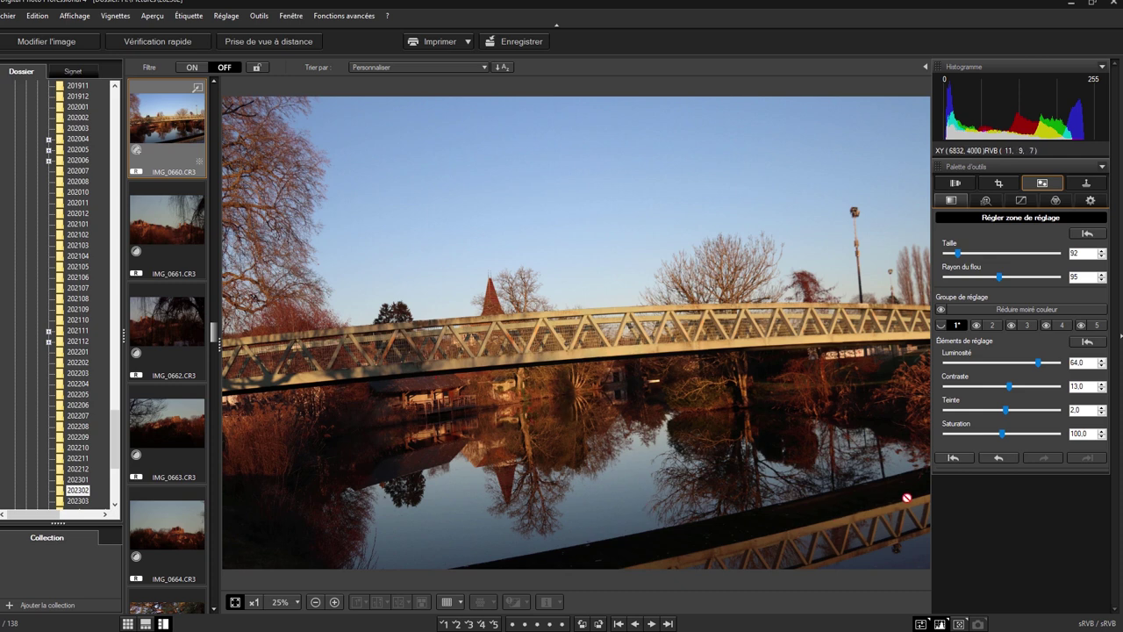
Step: Open the dust removal and copy stamp tool, inspect the lamp post up close, and activate copy source selection
click(1086, 183)
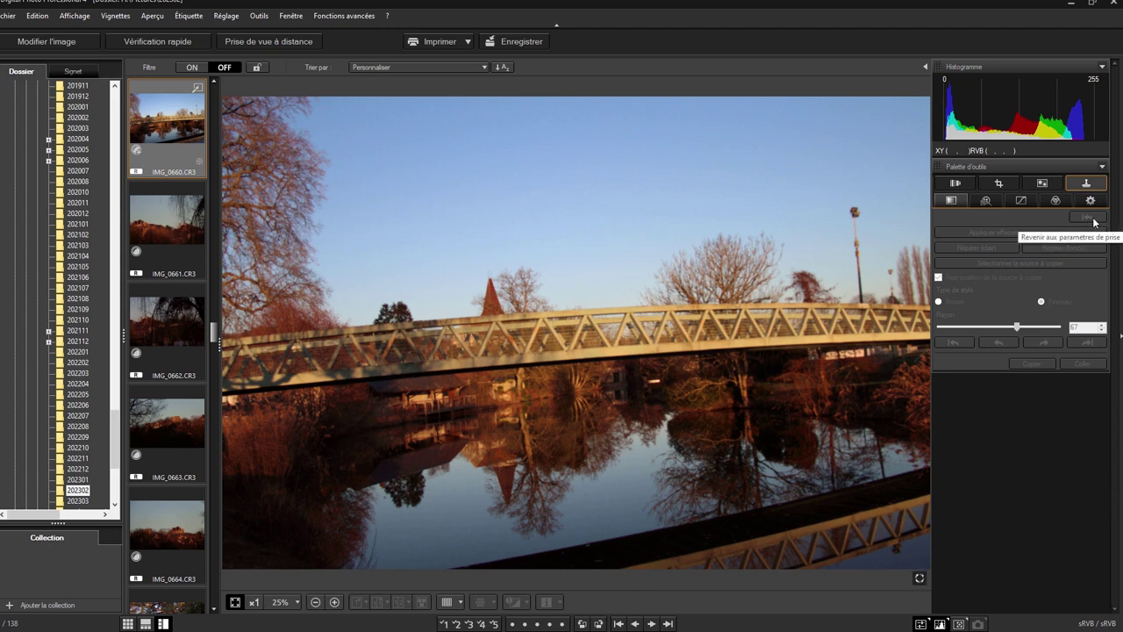
click(887, 233)
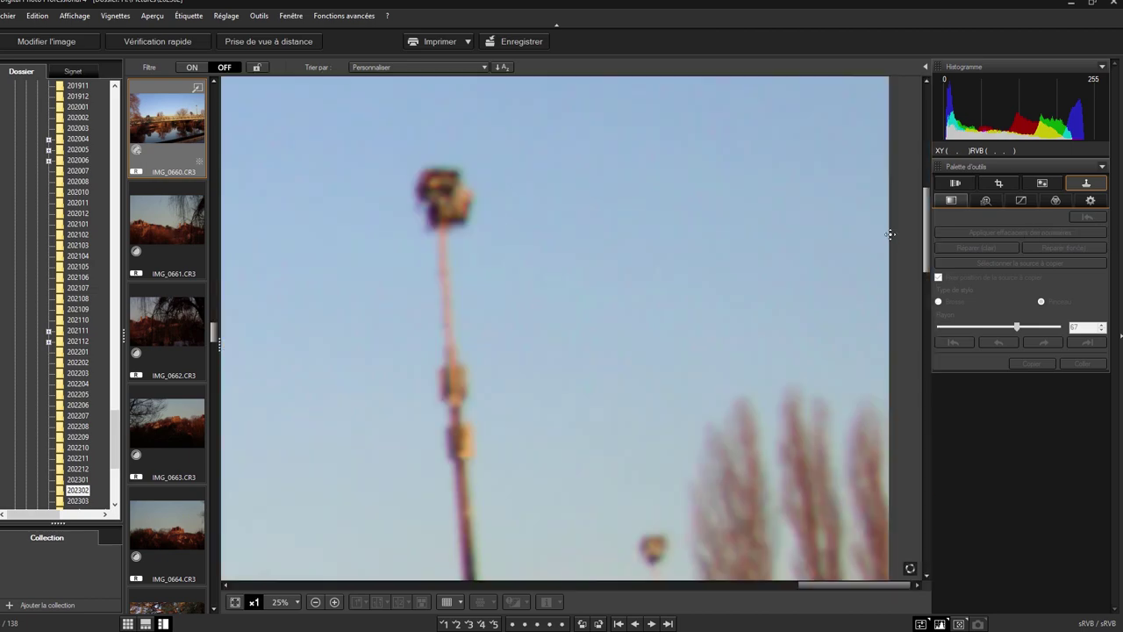
click(797, 246)
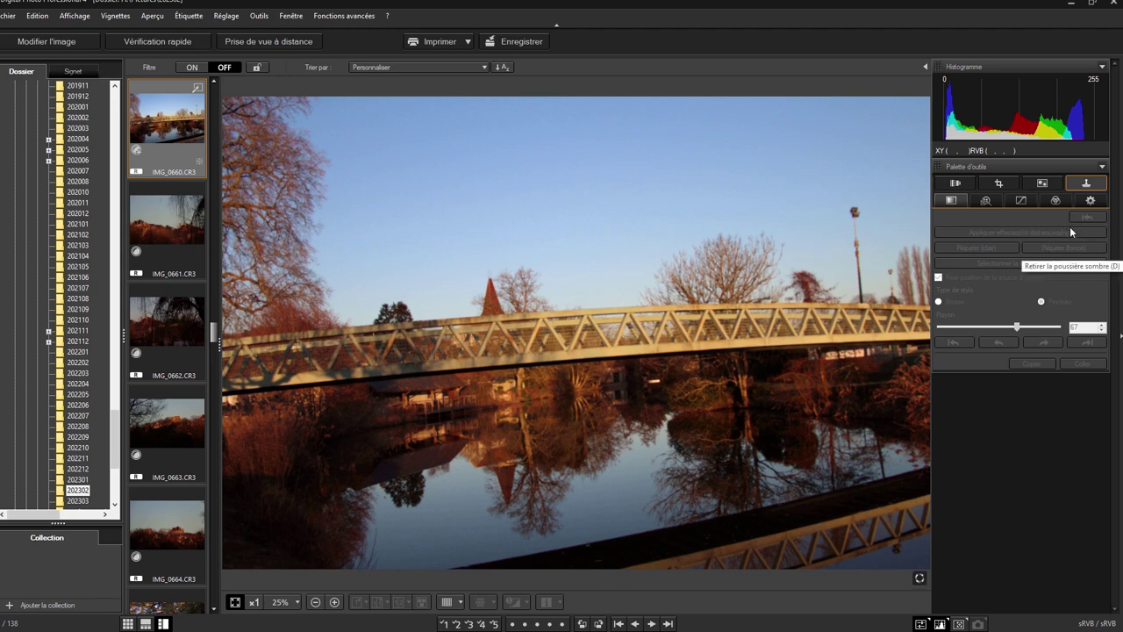
click(969, 264)
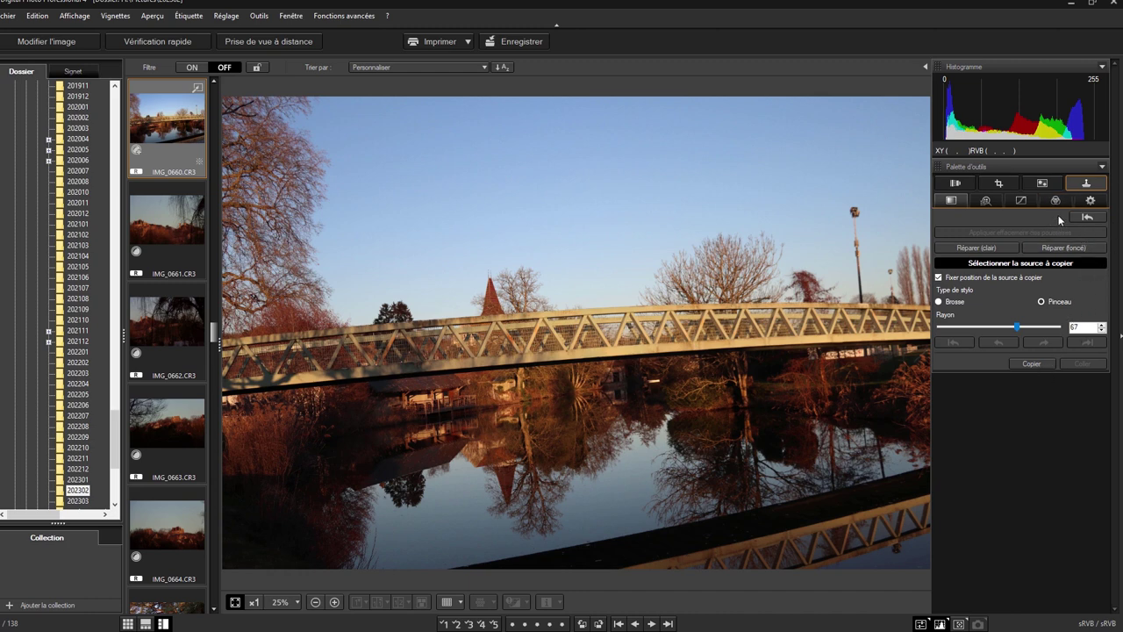
Step: Return to the basic adjustments and set the shadow warning threshold to 50 in the highlight/shadow warning settings
click(948, 202)
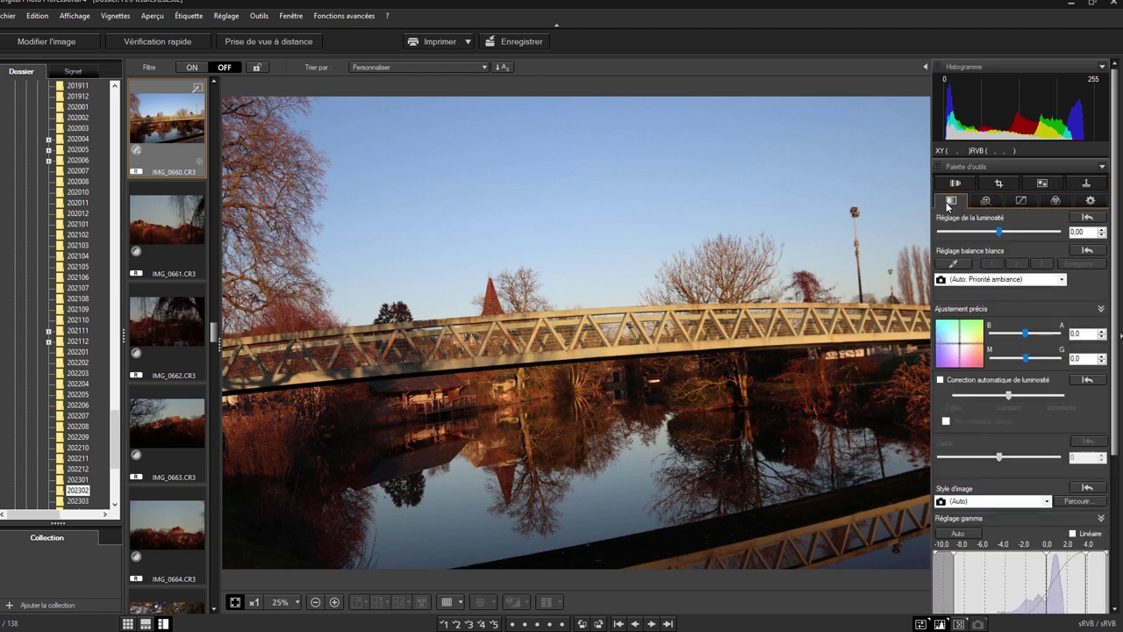
click(1087, 183)
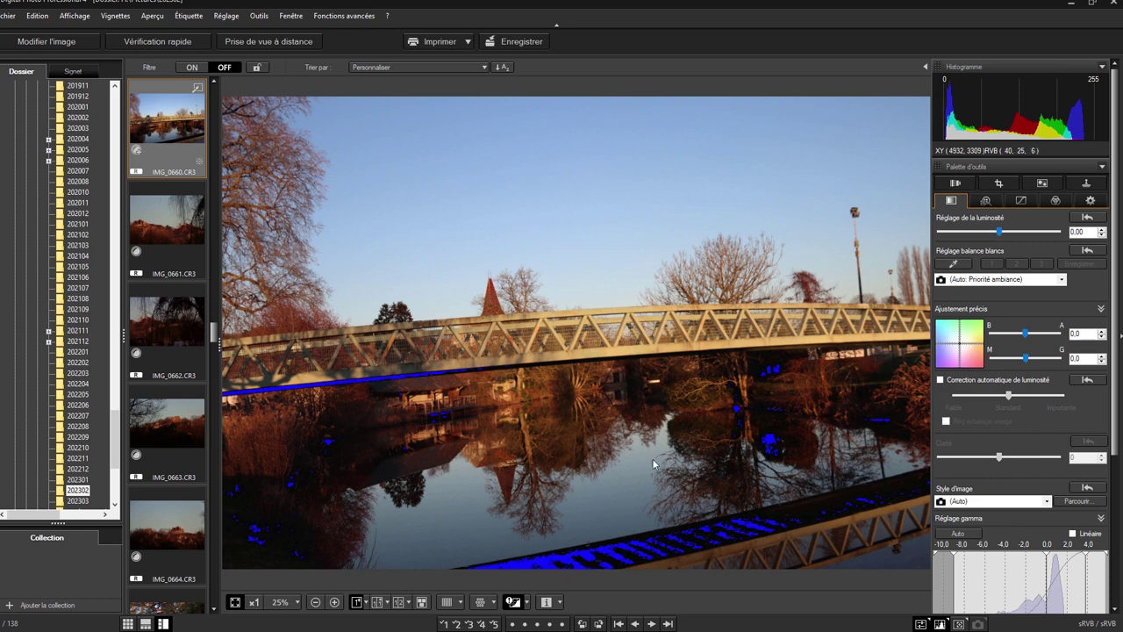
click(526, 605)
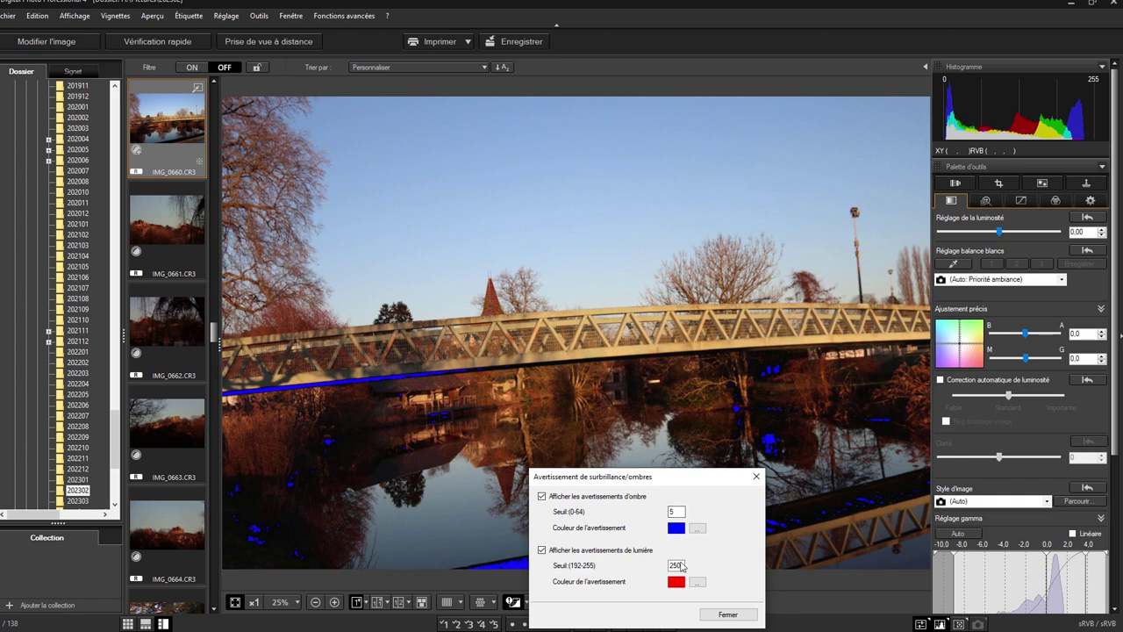
double_click(675, 511)
text(50)
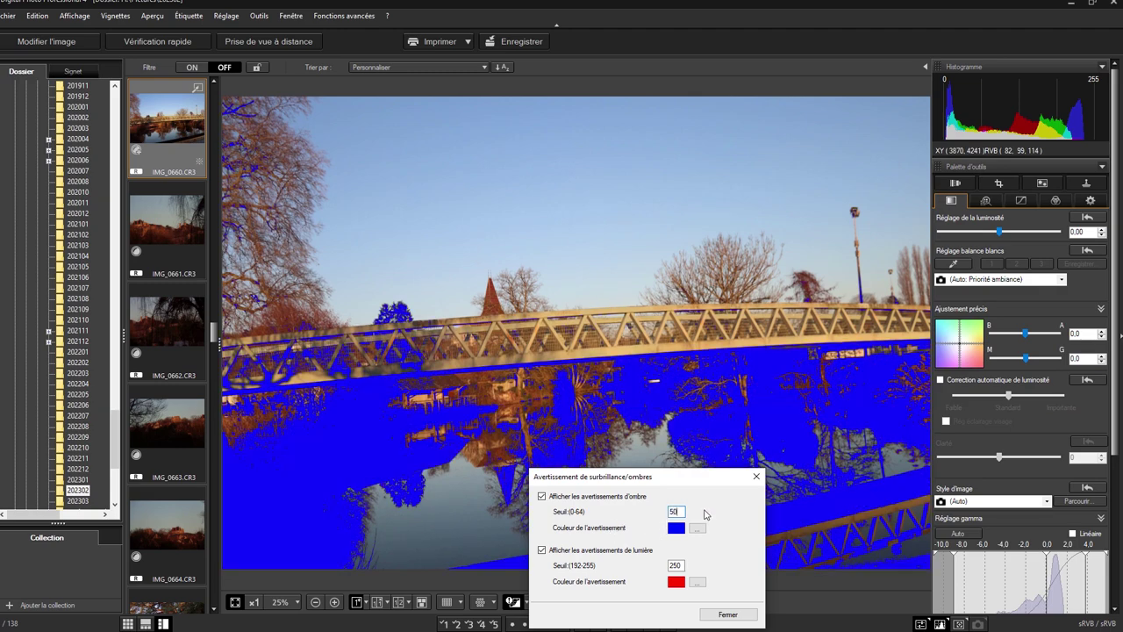
Step: Set the shadow warning threshold to 5 and the highlight warning threshold to 250, and close the warning settings
double_click(670, 511)
text(5)
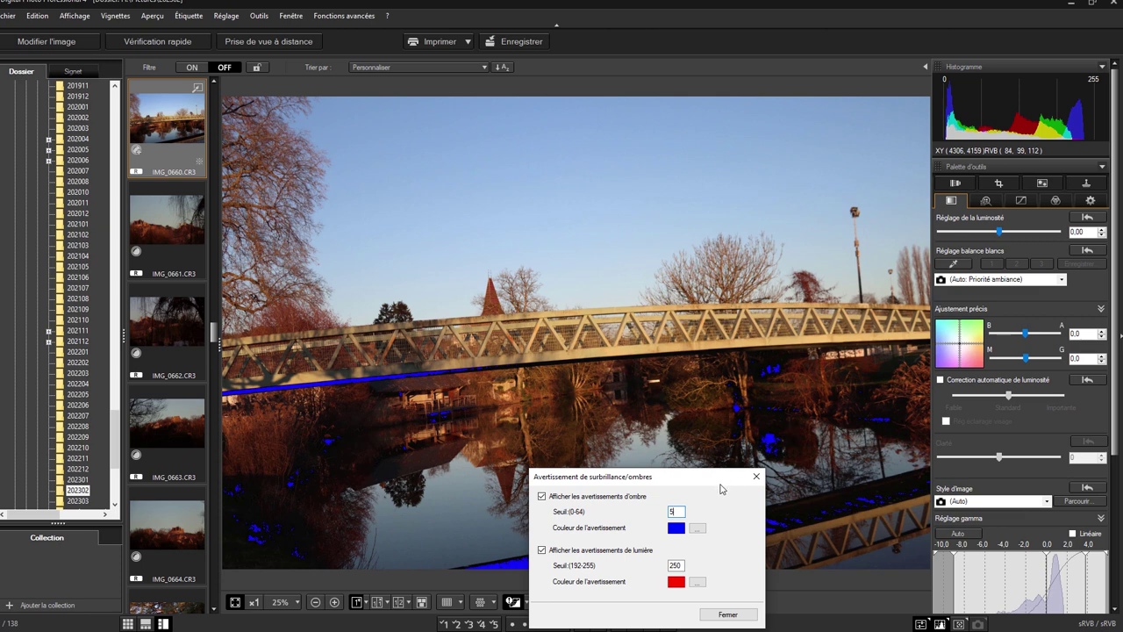
drag(719, 483, 721, 449)
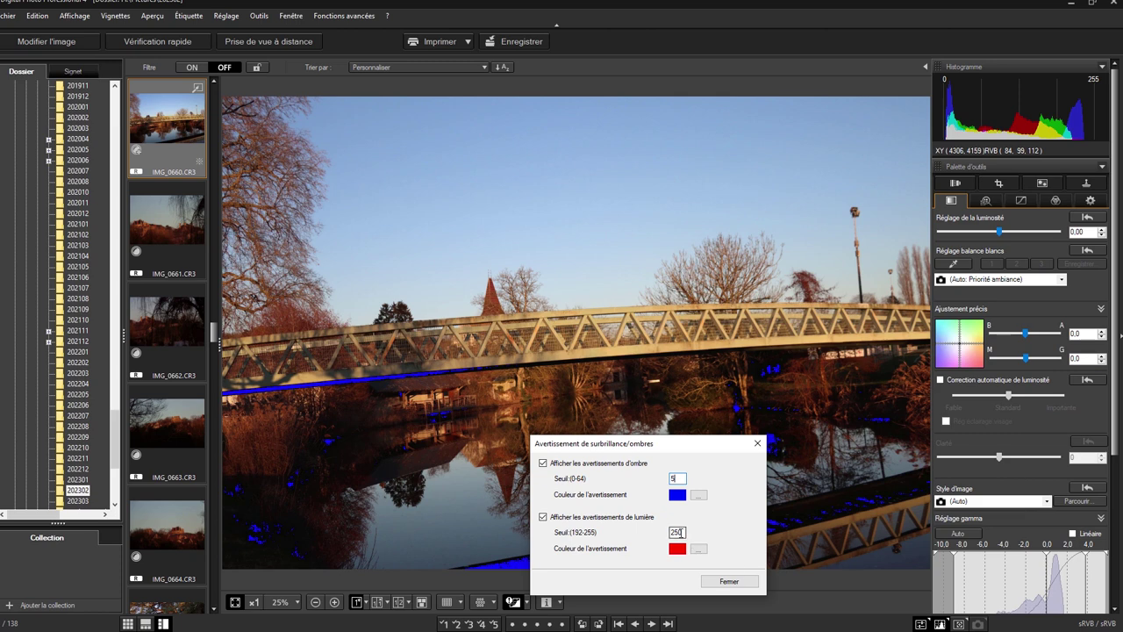
drag(683, 531, 650, 533)
text(10)
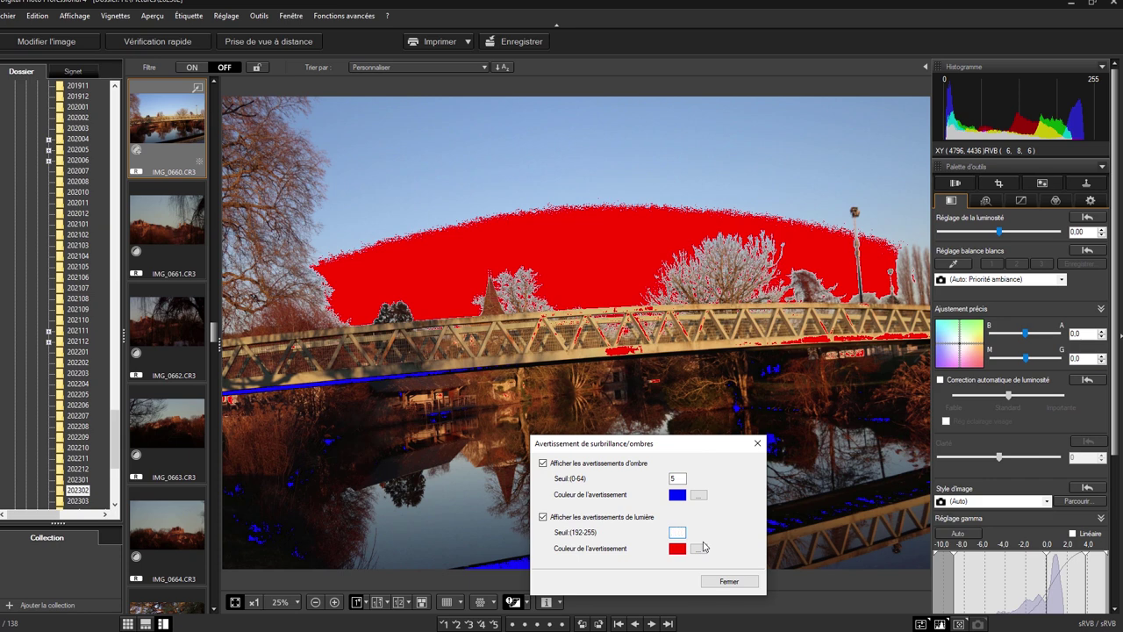
text(0)
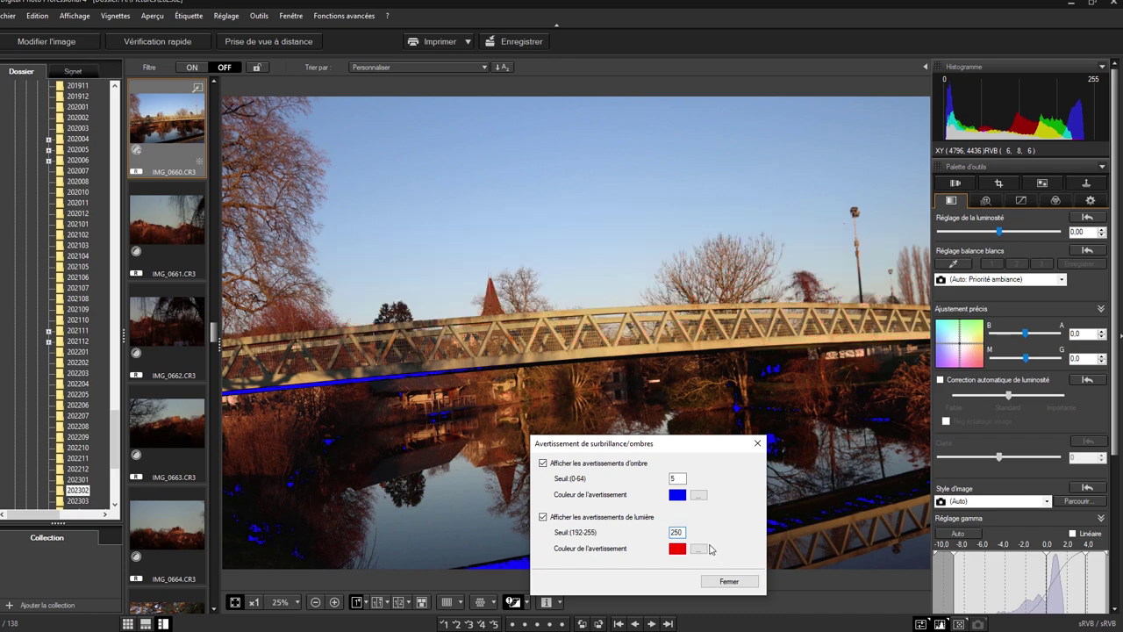
click(727, 581)
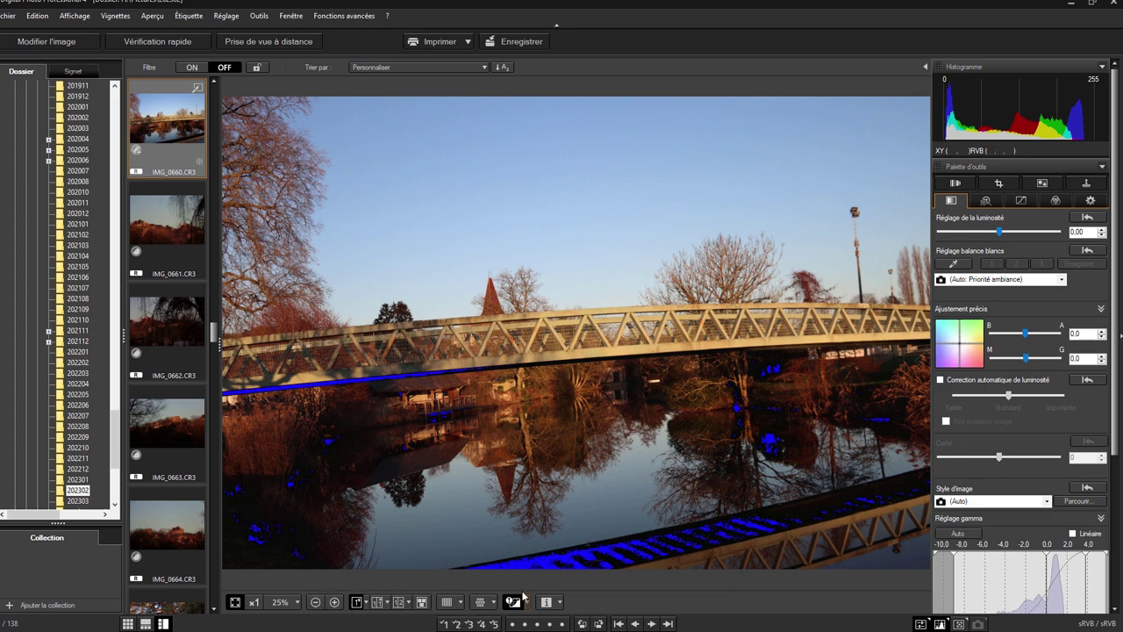
Step: Compare the original and edited bridge photo side by side, and return to the single-image view
click(376, 603)
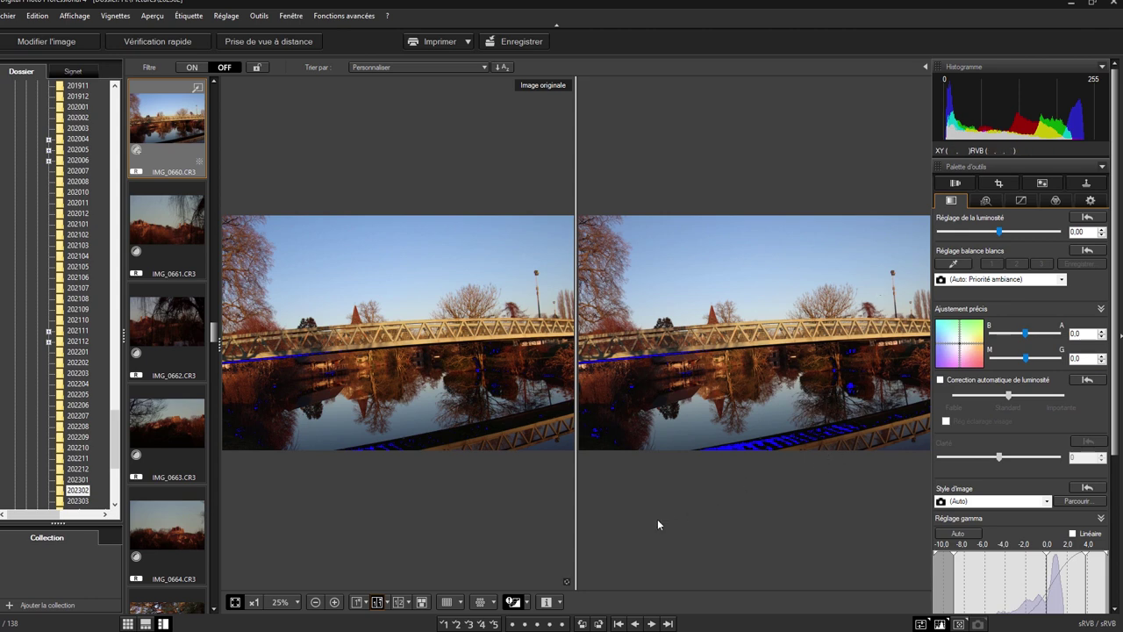
click(375, 602)
click(357, 602)
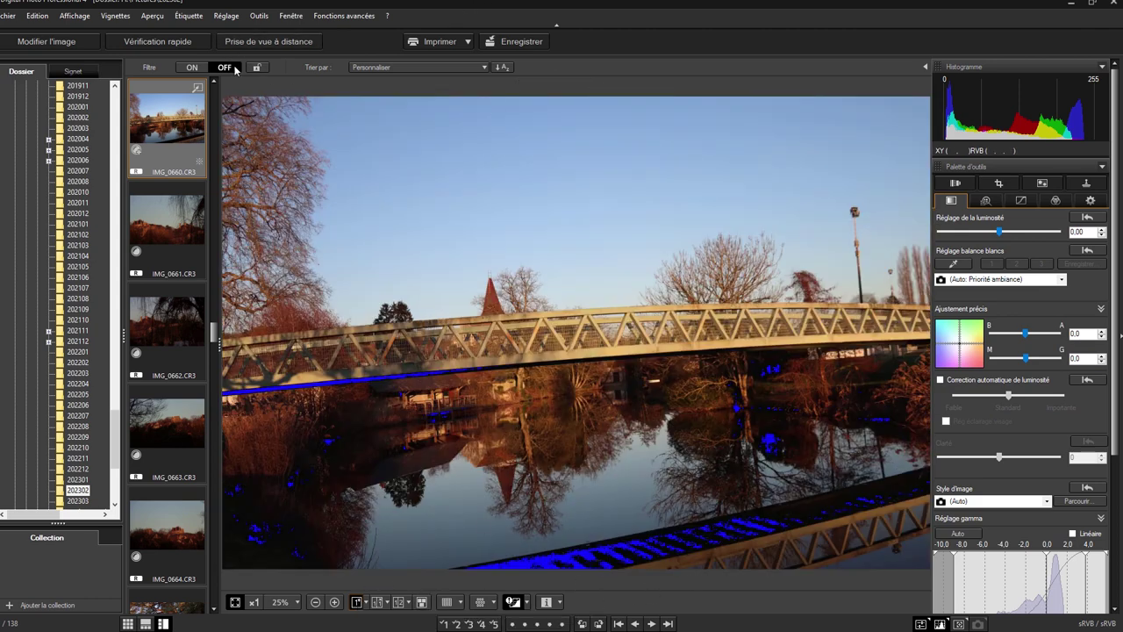
Step: Hide the preview control panel and show it again
click(153, 19)
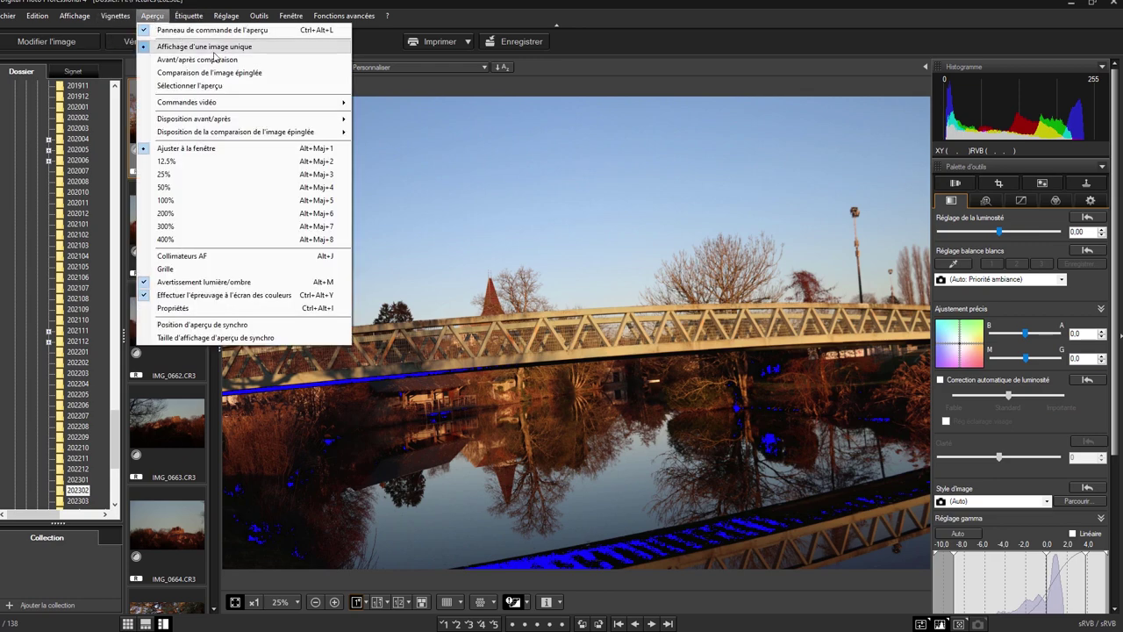
click(197, 32)
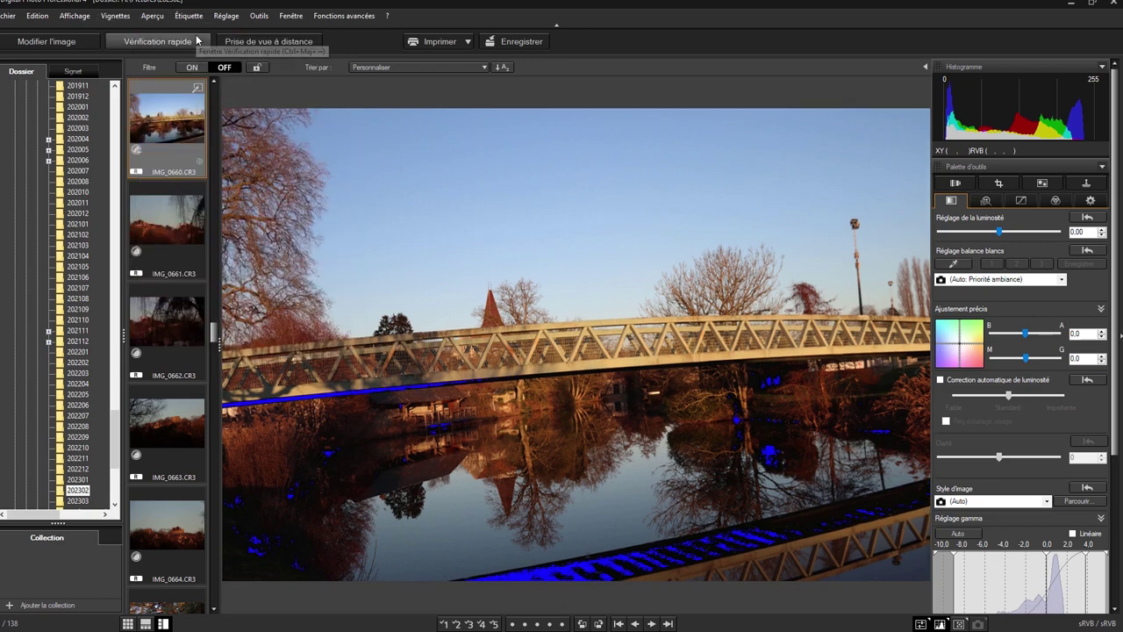
click(149, 17)
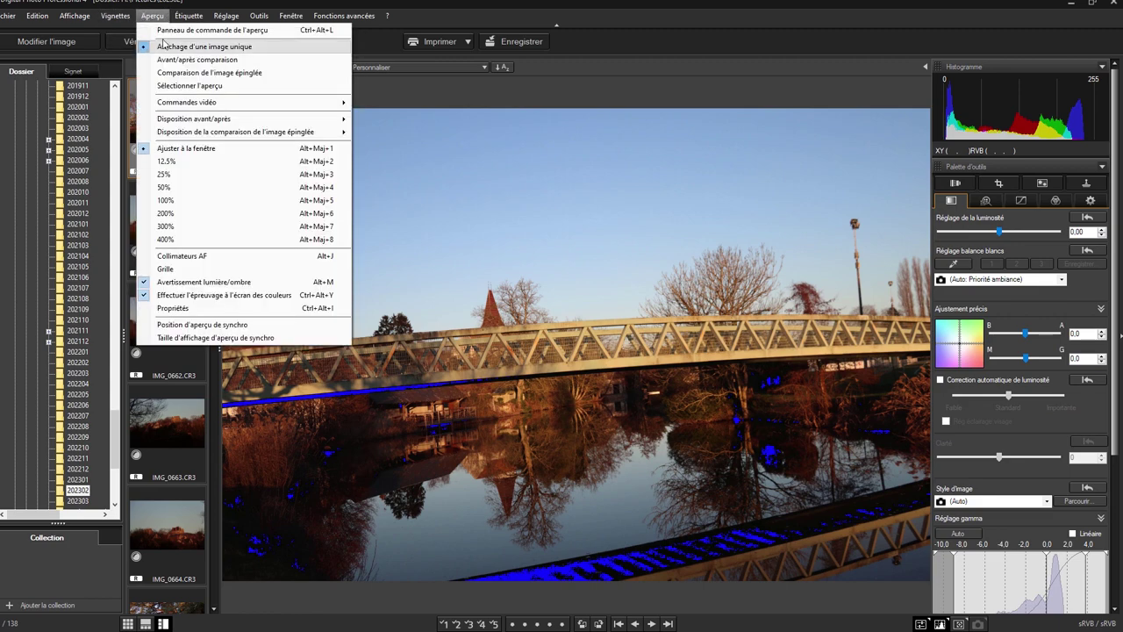
click(173, 32)
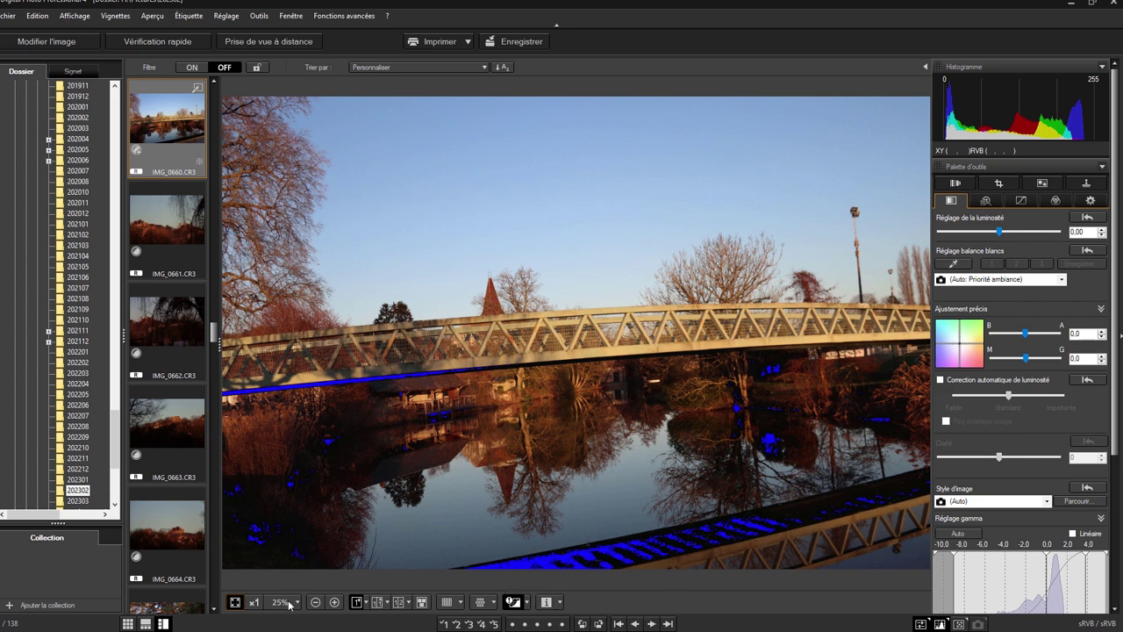
Step: Switch the preview layout to horizontal thumbnails and return to the vertical thumbnail layout
mouse_move(166, 629)
click(145, 624)
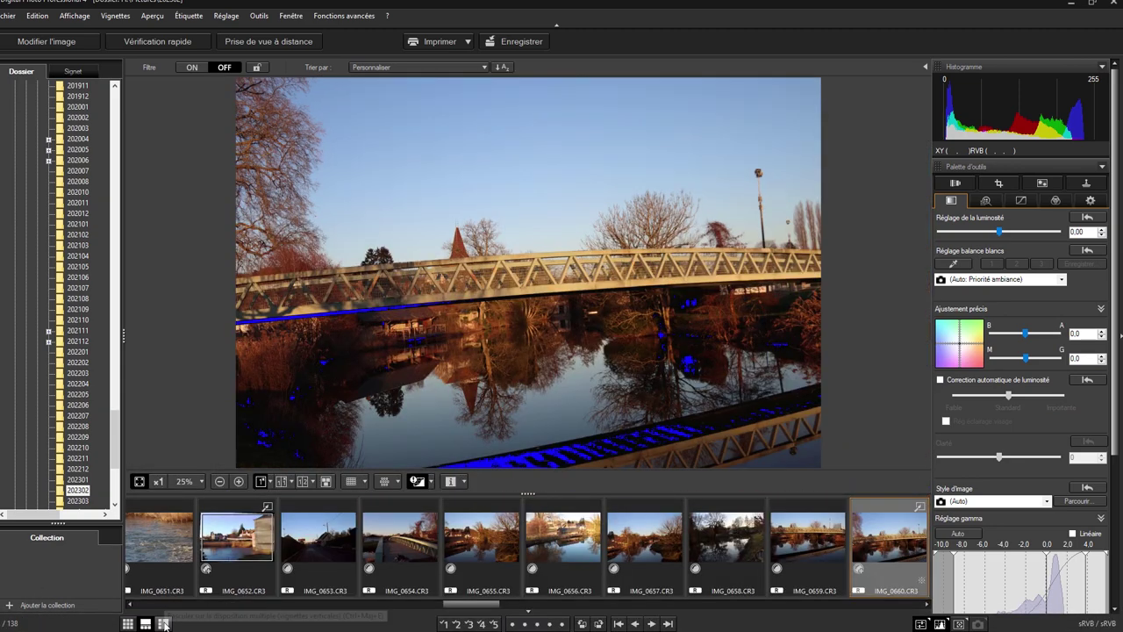
click(163, 624)
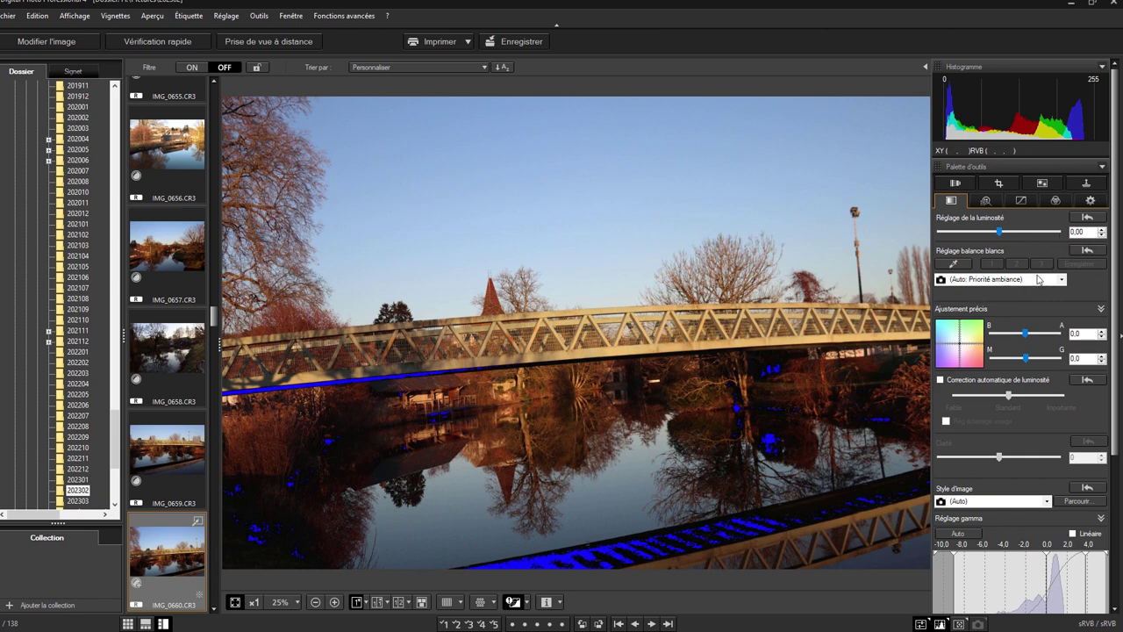
Step: Try the white balance presets Lumière du jour, Ombre, Nuageux and Lumière fluorescente on the photo, and return to Lumière du jour
click(954, 264)
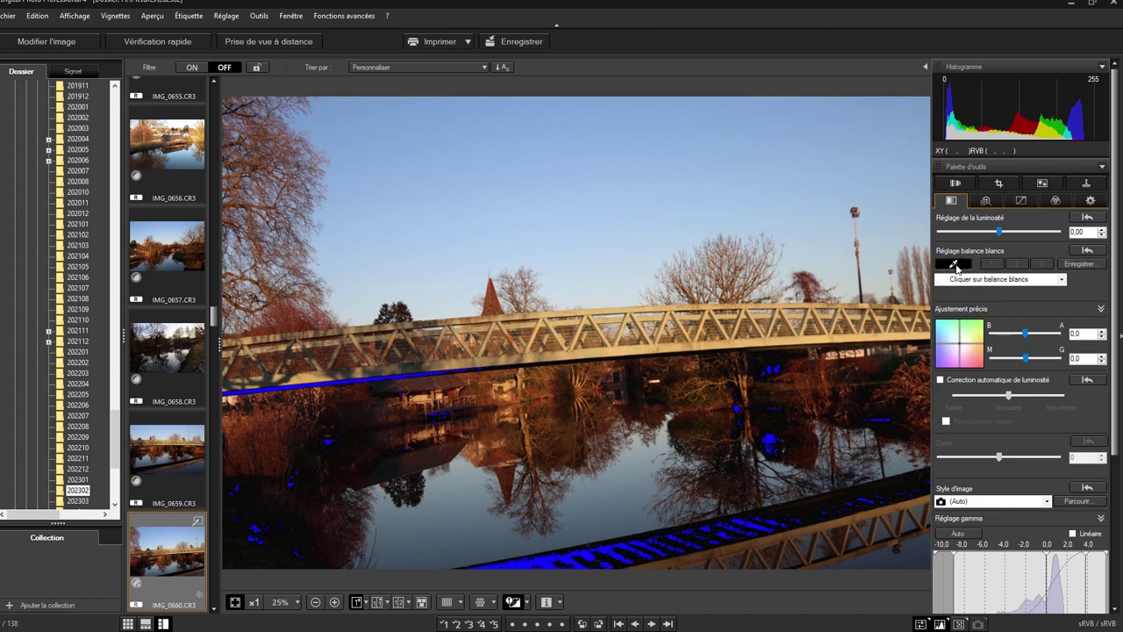
click(1025, 280)
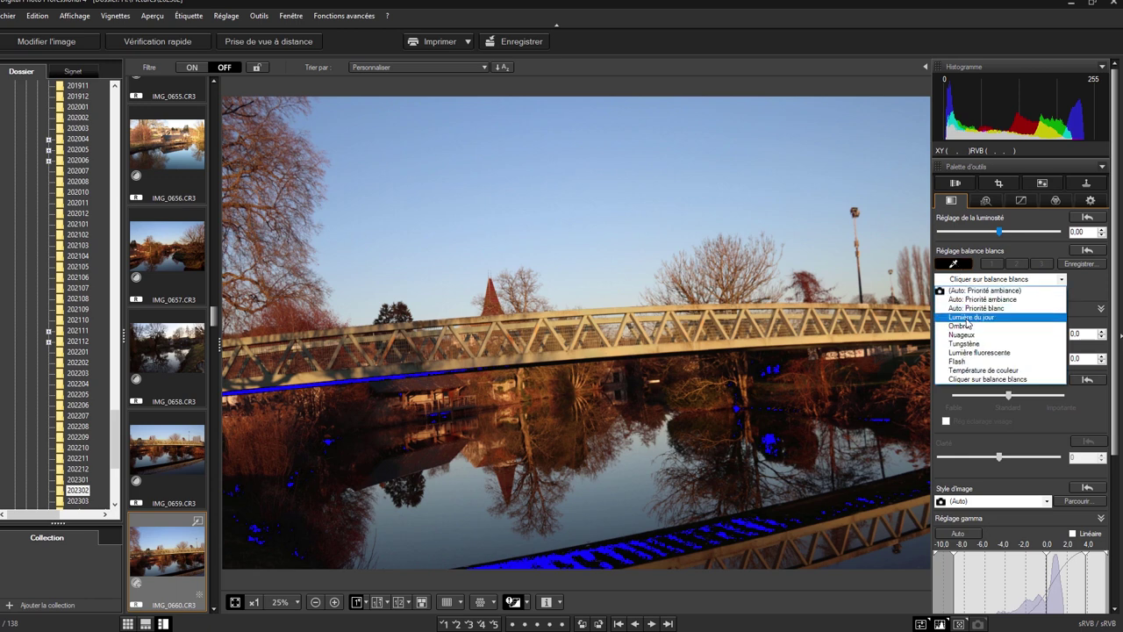
click(970, 318)
click(982, 282)
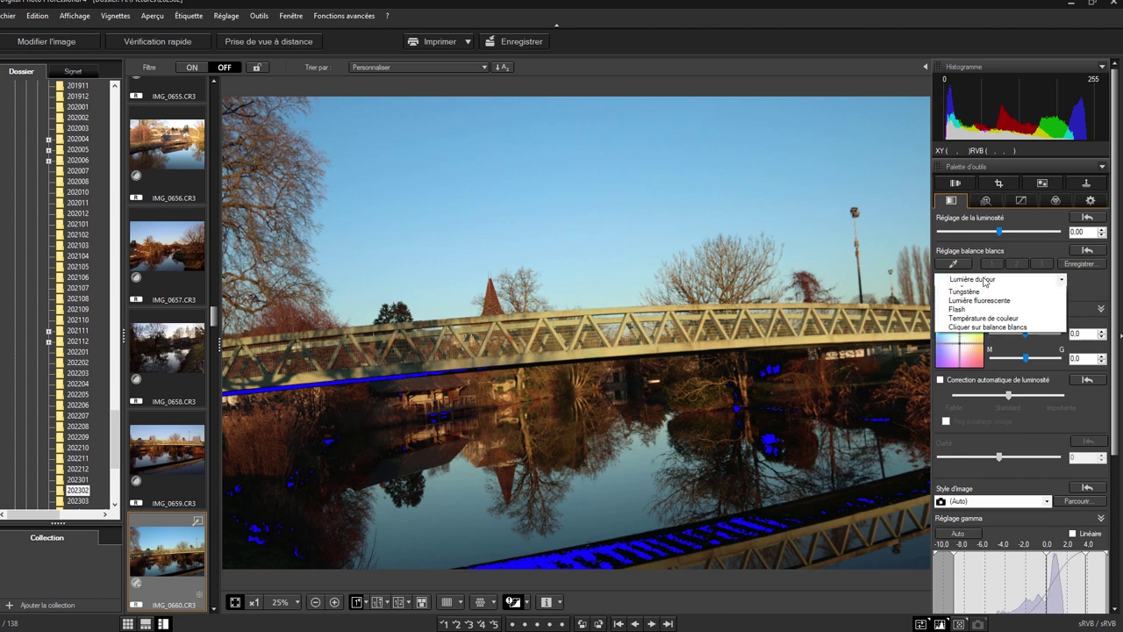
click(978, 326)
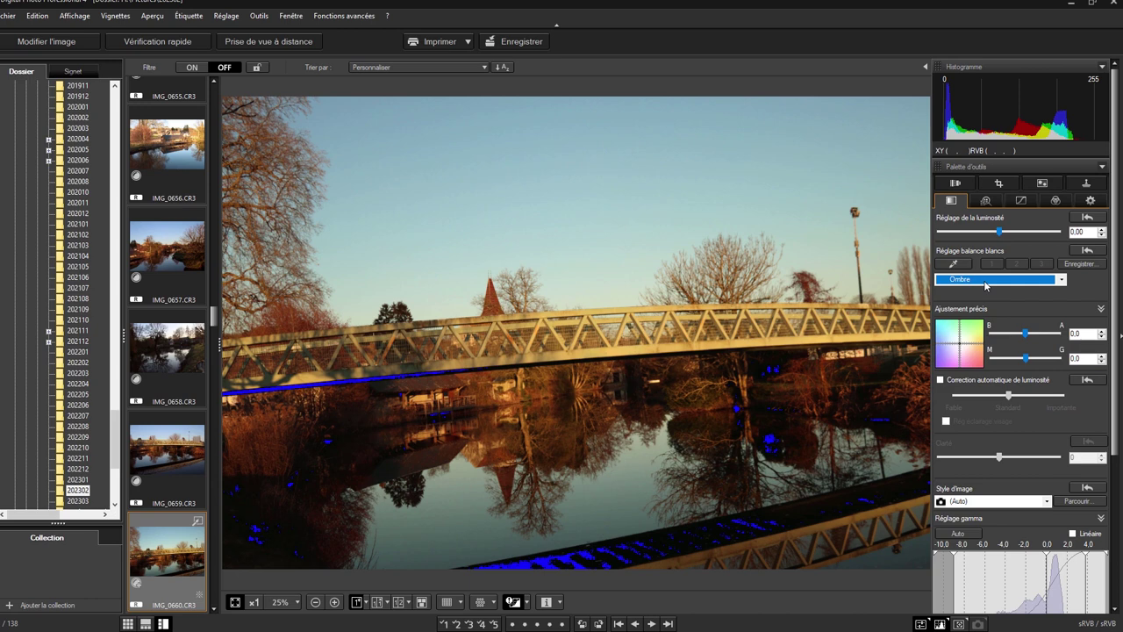
click(985, 282)
click(982, 333)
click(987, 280)
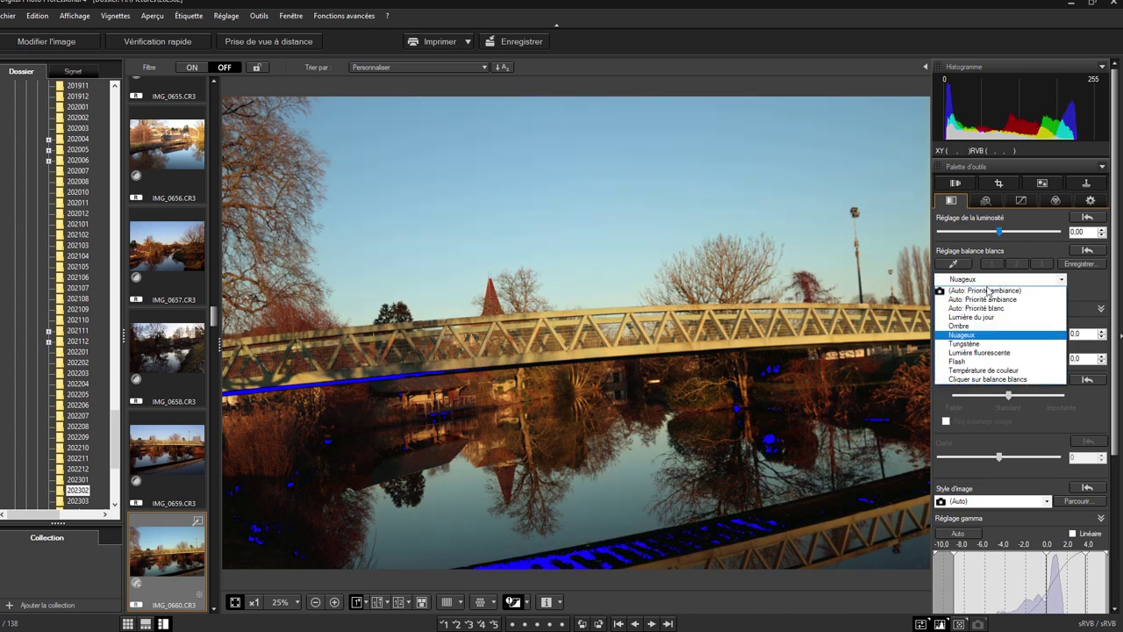
click(987, 352)
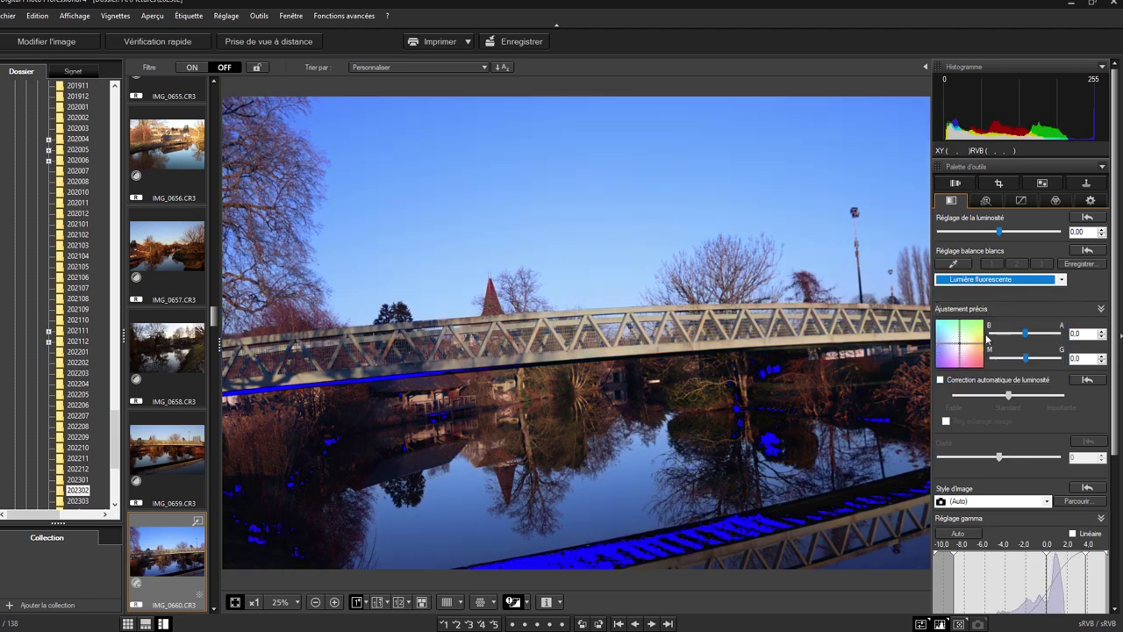
click(986, 280)
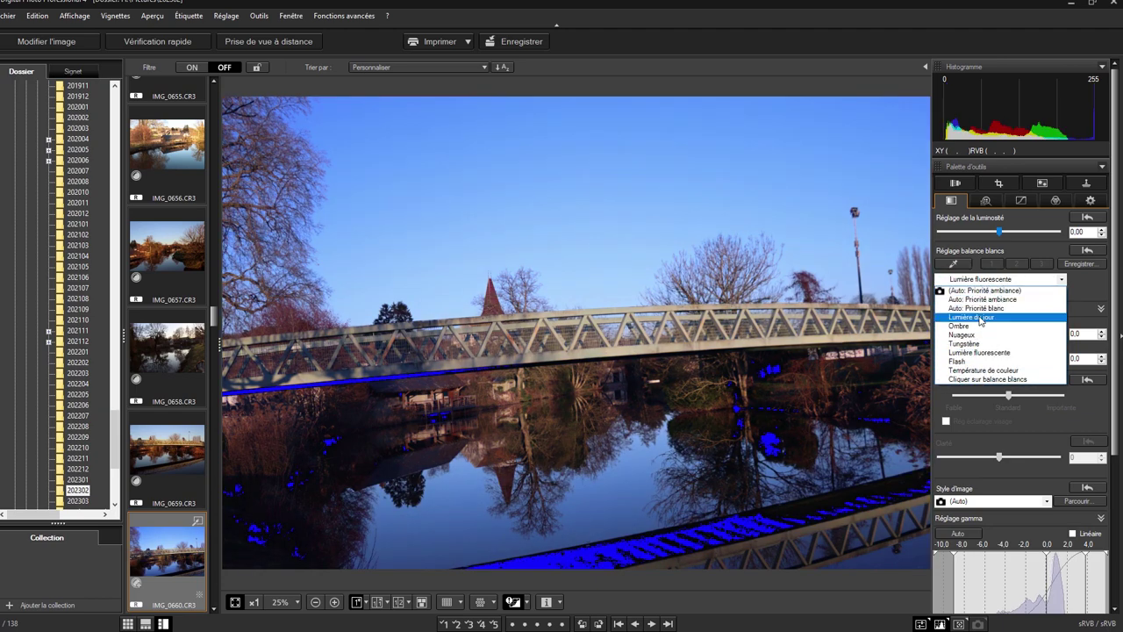
click(981, 317)
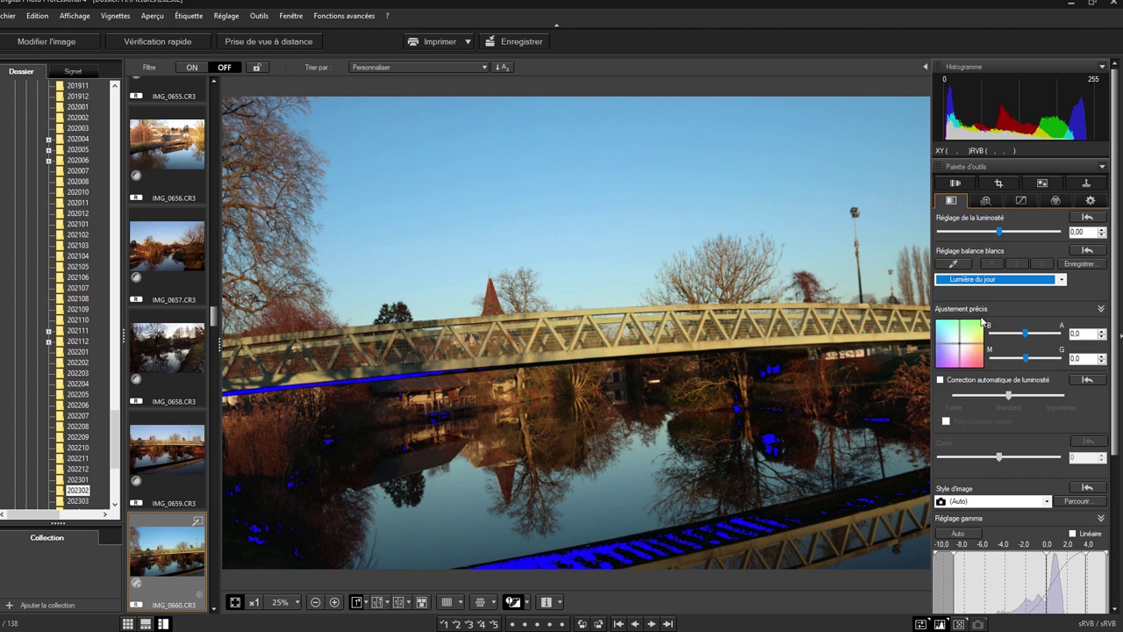
Step: Try click white balance by sampling several spots around the bridge and the riverbank
click(956, 264)
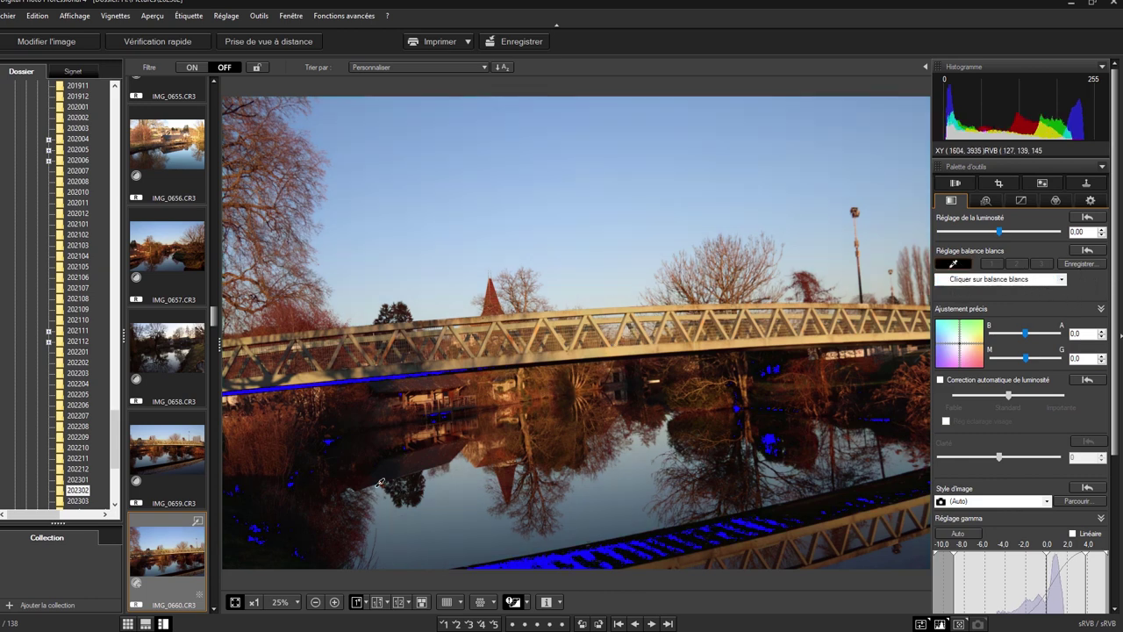
click(427, 394)
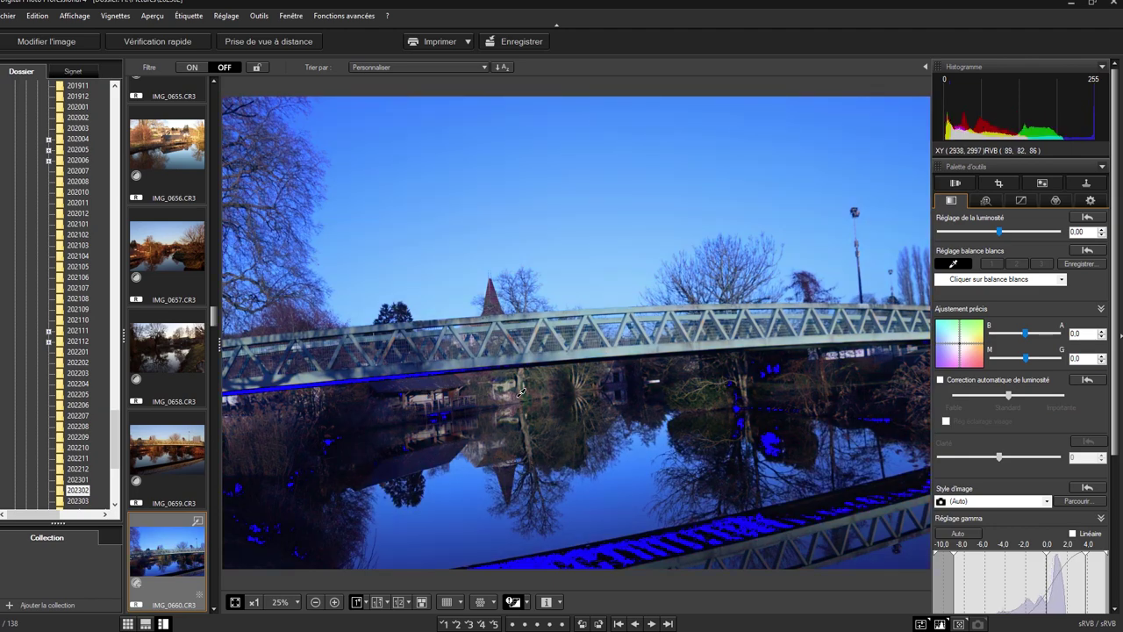
click(832, 332)
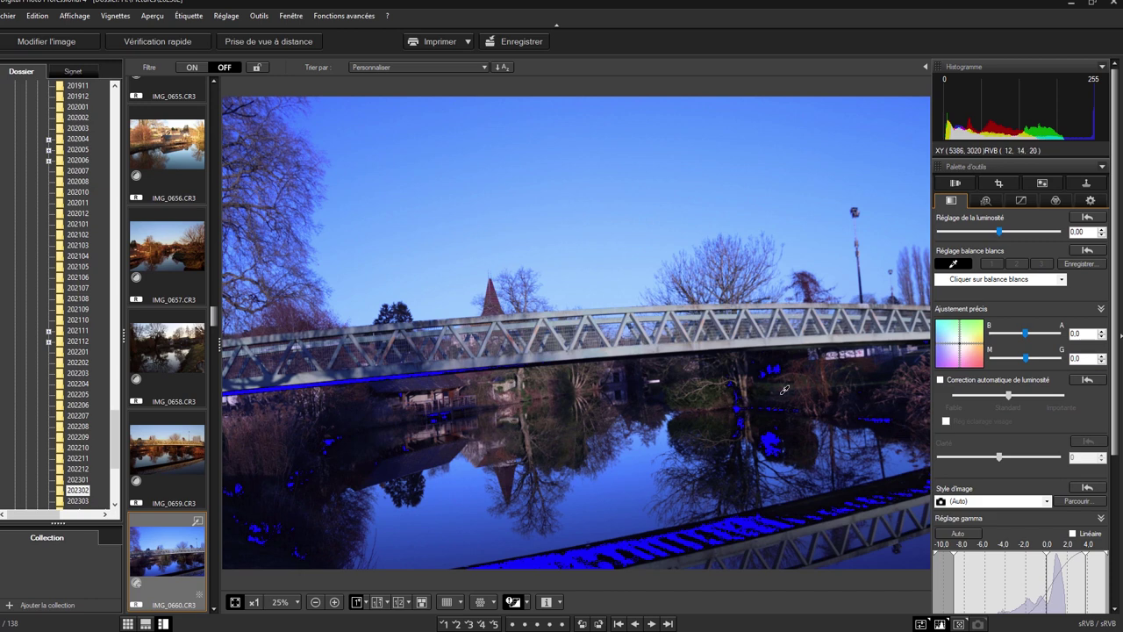
click(864, 350)
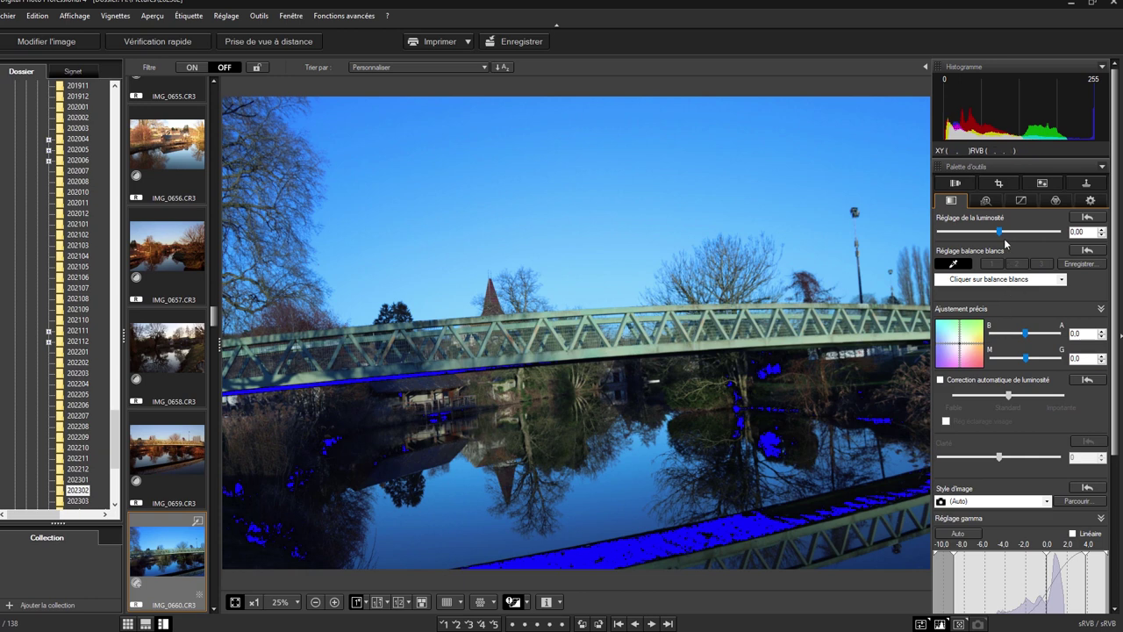
Step: Set the photo's white balance to Ombre and apply the automatic gamma adjustment
click(1012, 280)
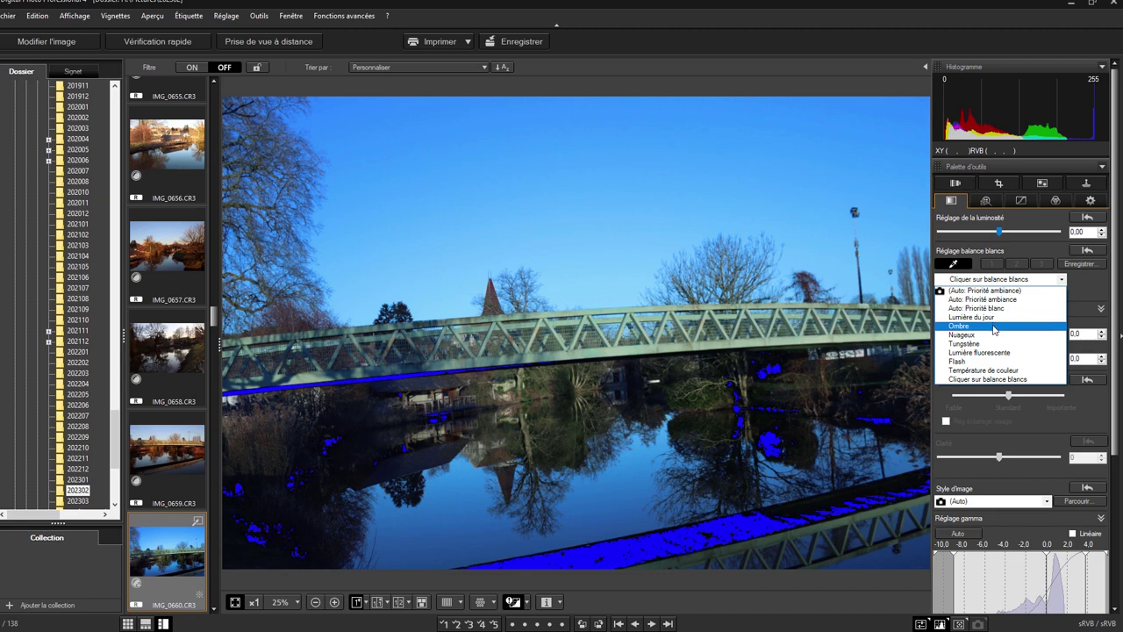
click(994, 326)
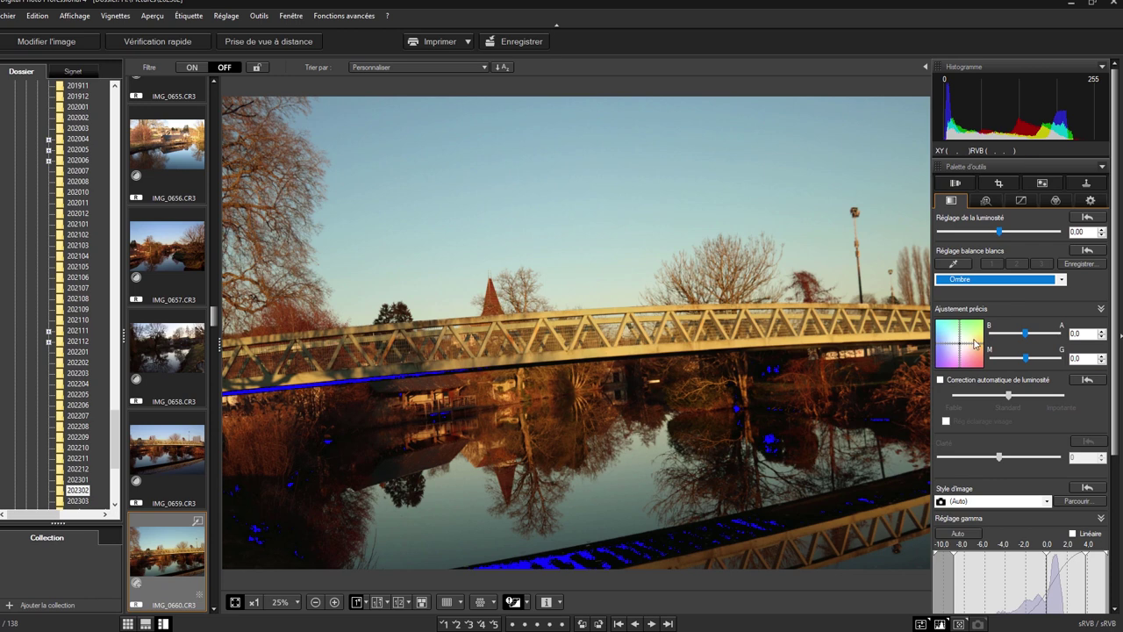
scroll(1116, 450, down, 5)
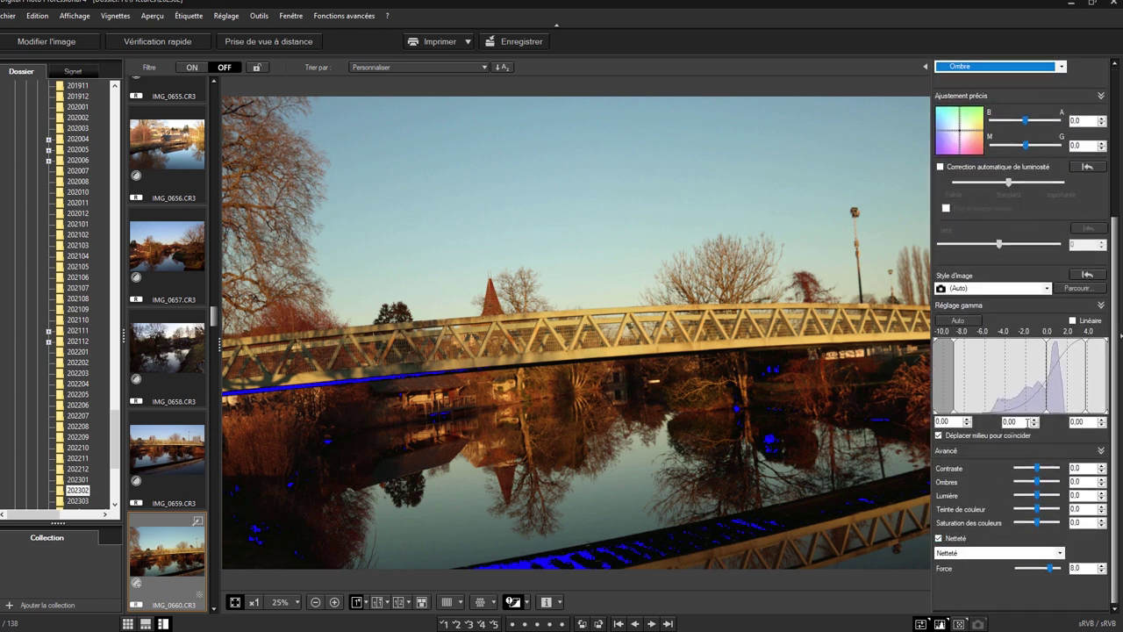
click(955, 322)
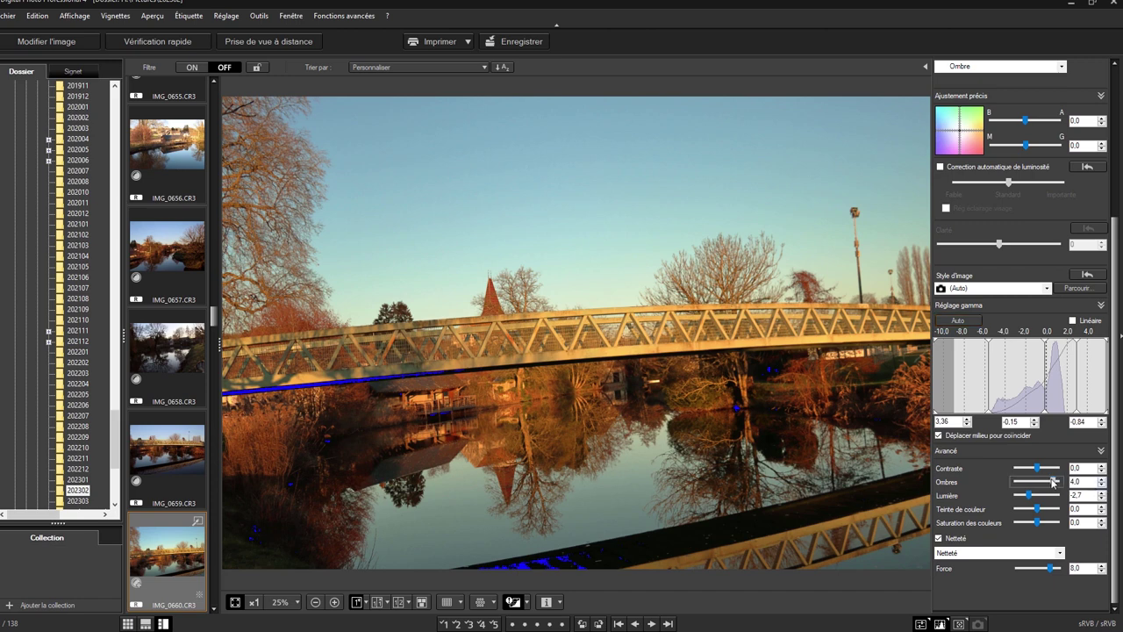
Step: Set the advanced shadow adjustment (Ombres) to 4.2 and the highlight adjustment (Lumière) to -1.0
drag(1053, 481, 1025, 481)
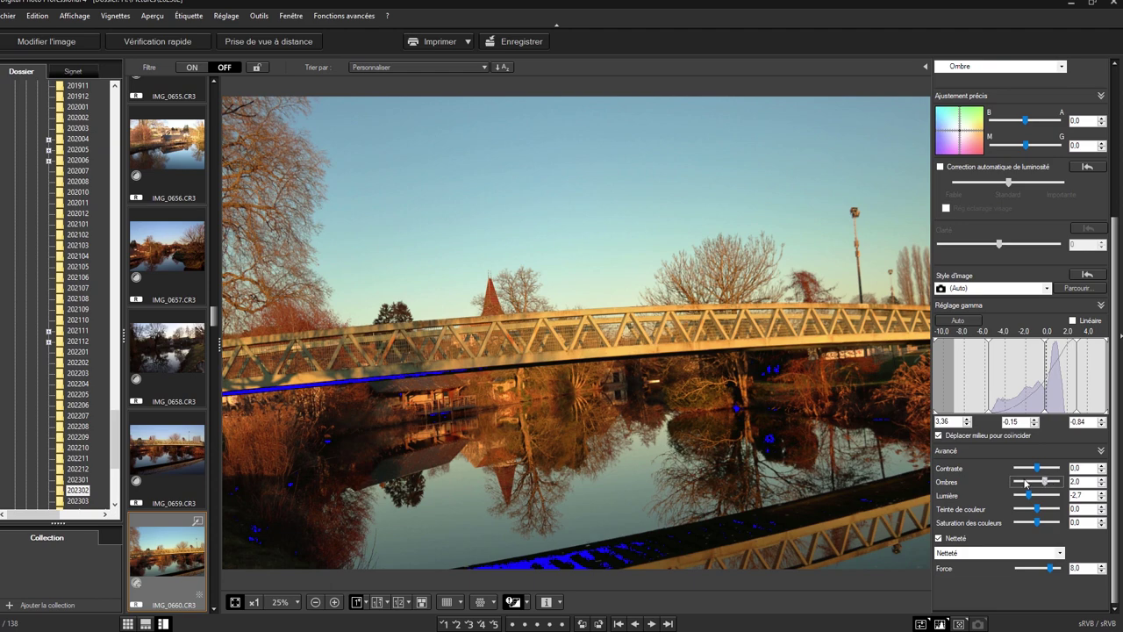
drag(1025, 481, 1053, 485)
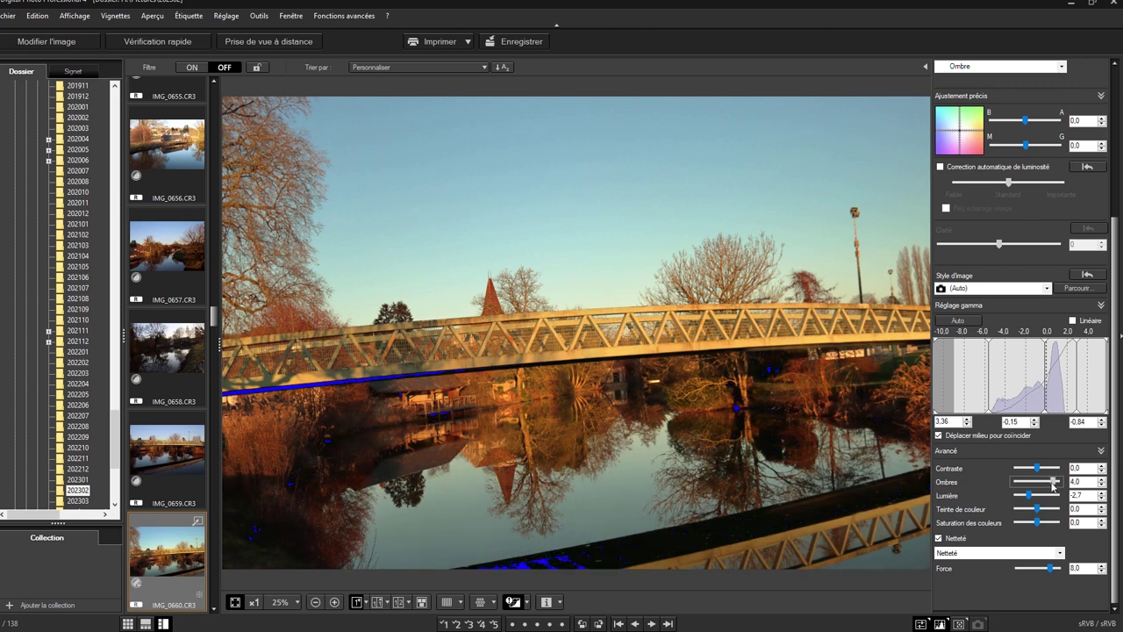
click(1102, 480)
mouse_move(1031, 497)
mouse_down()
mouse_move(1009, 497)
mouse_move(1037, 493)
mouse_up()
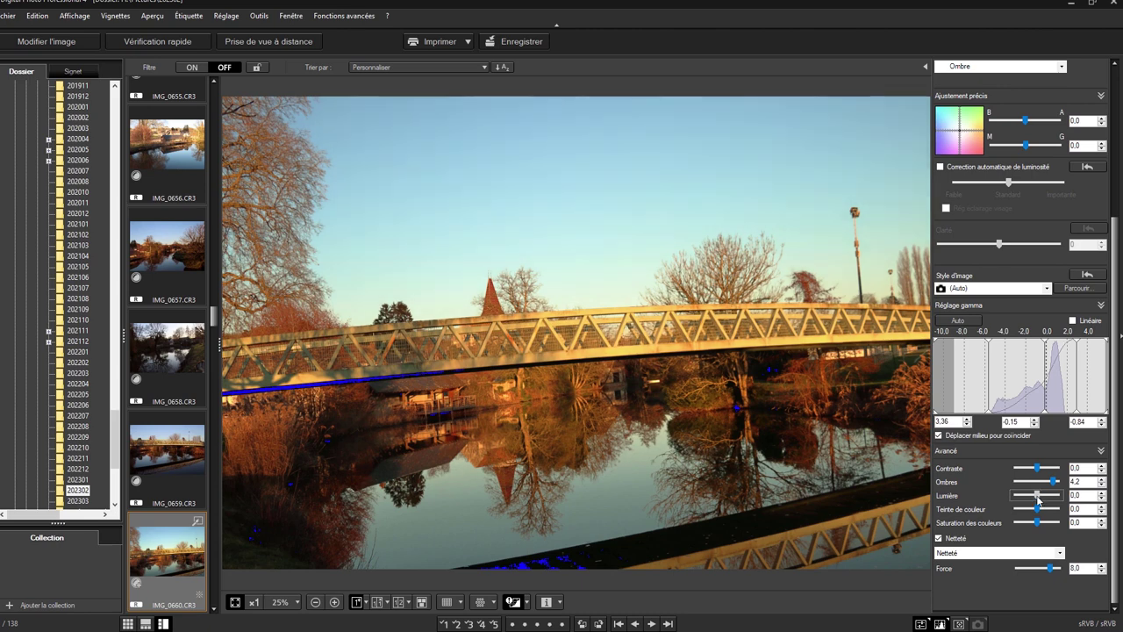
mouse_move(1038, 497)
mouse_down()
mouse_move(1049, 499)
mouse_move(1035, 500)
mouse_up()
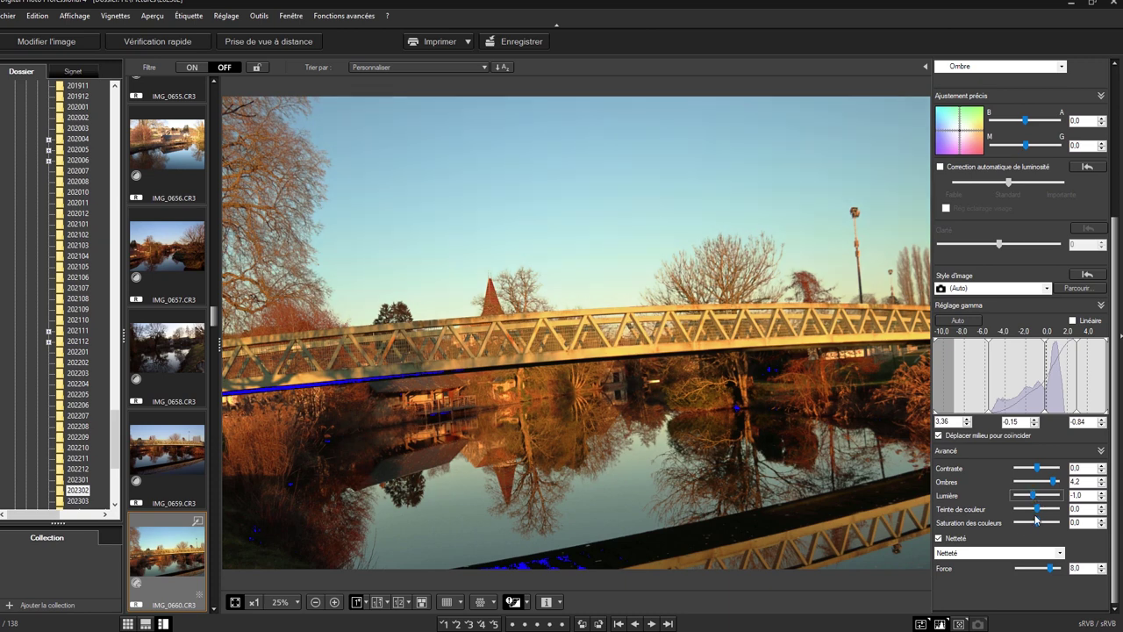
Step: Set the color saturation to -1.0 and, after trying higher values, the color tone to 0.0
drag(1037, 508, 1041, 508)
drag(1038, 523, 1043, 523)
click(1036, 522)
click(1031, 523)
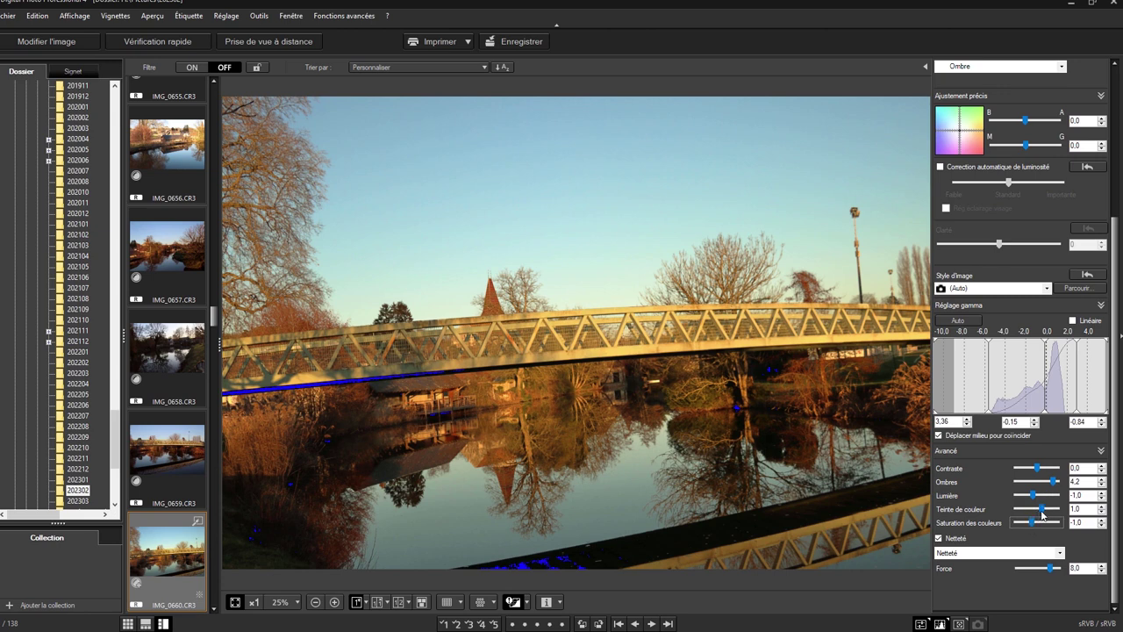
click(1049, 510)
drag(1050, 512, 1036, 512)
Step: Keep Netteté as the sharpness mode and set the highlight point of the gamma curve to -0.83
click(1024, 554)
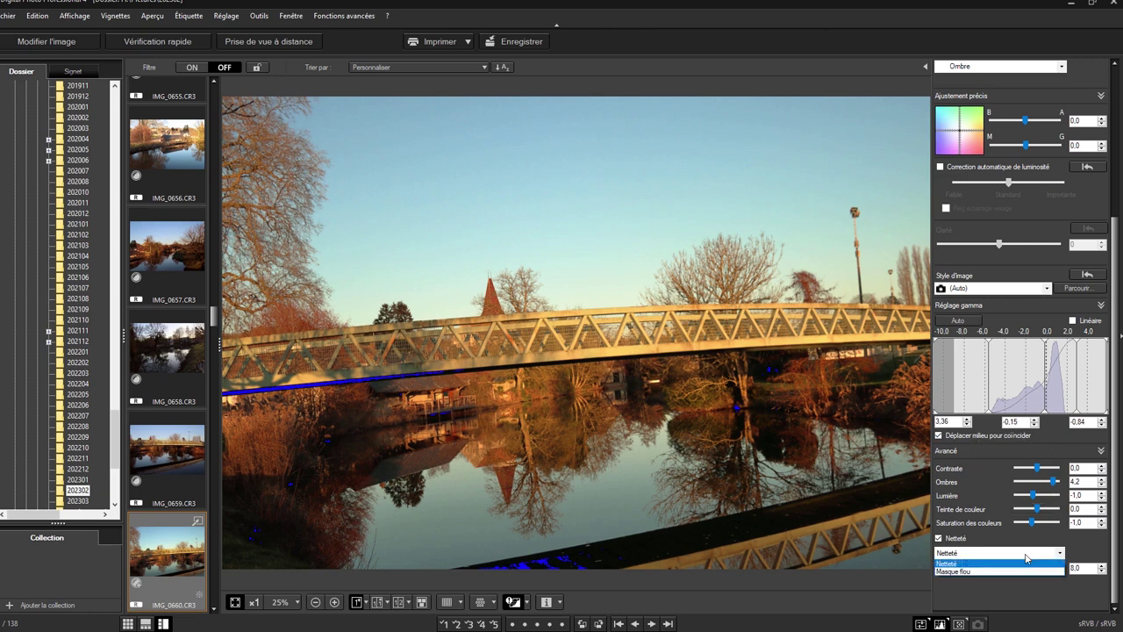
click(1025, 562)
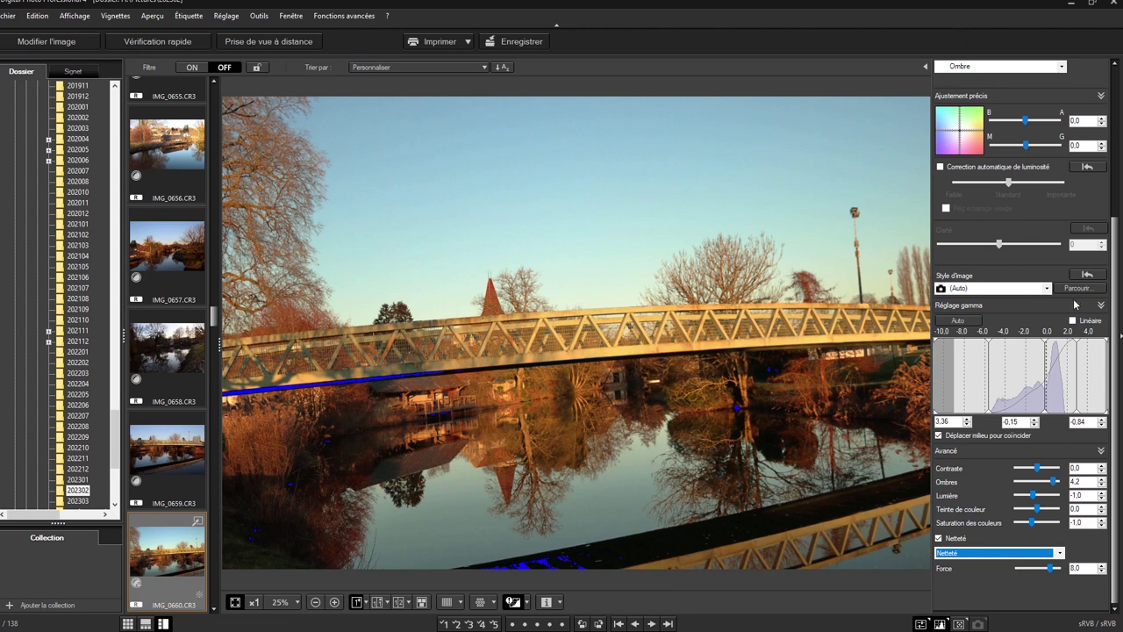
click(1078, 387)
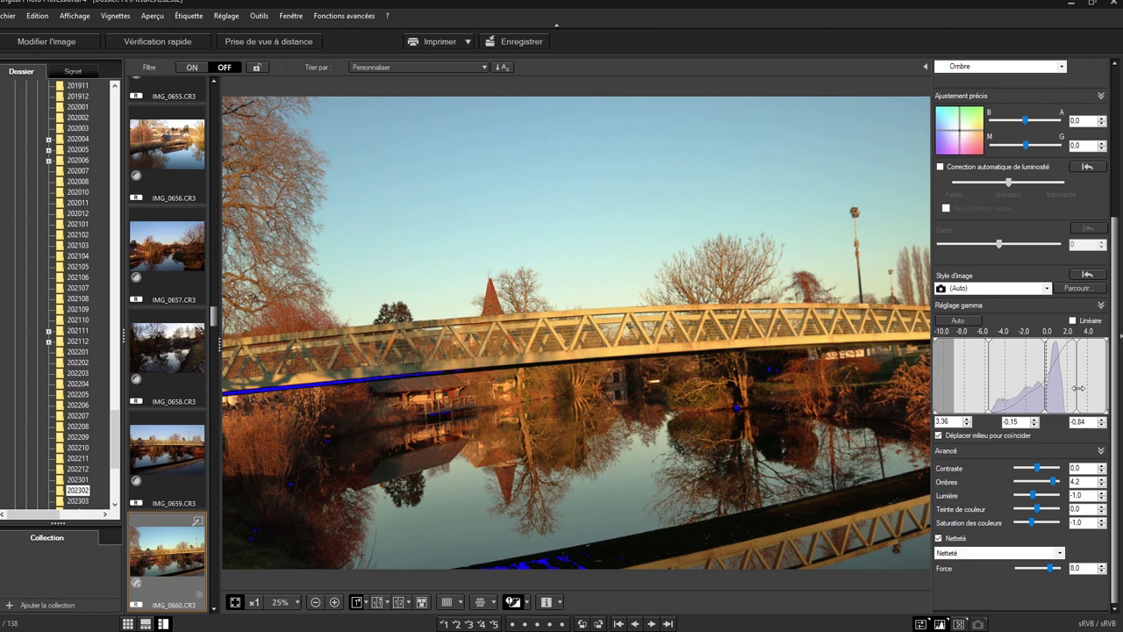
drag(1078, 388, 1077, 388)
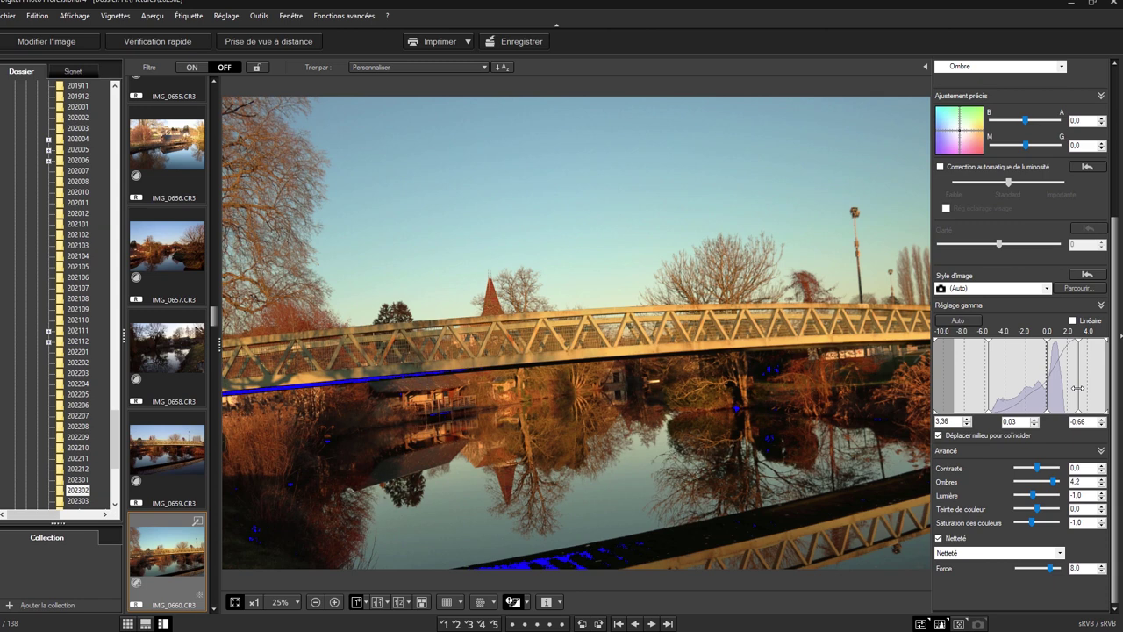
drag(1078, 388, 1084, 388)
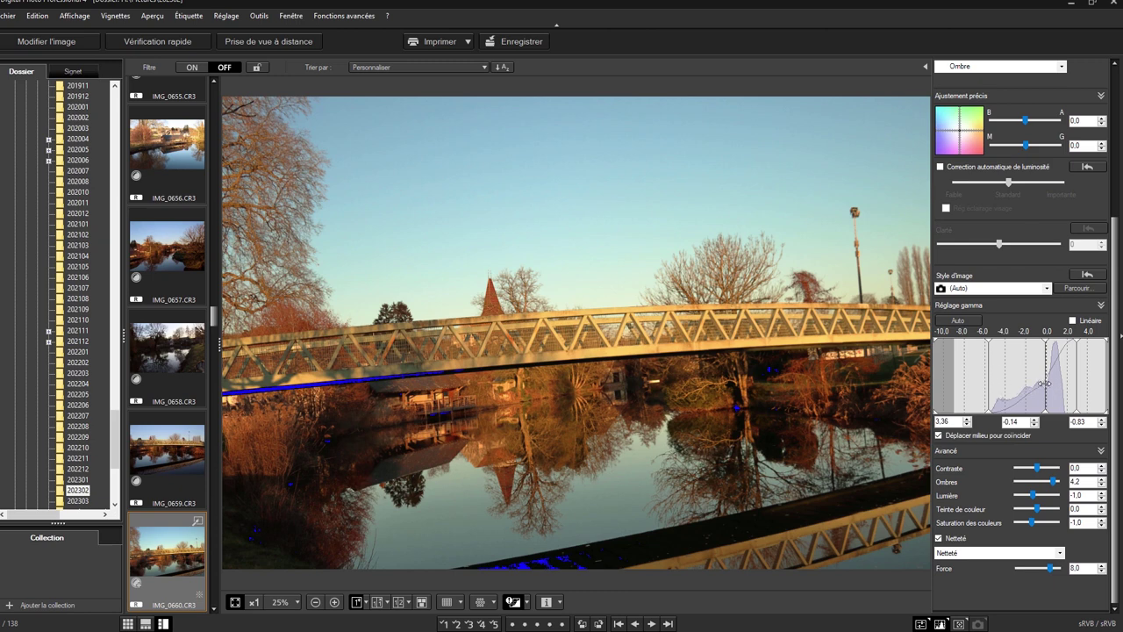
Step: Set the gamma midpoint to 0.05 and slightly raise the black output level of the gamma curve
mouse_move(1043, 381)
mouse_down()
mouse_move(1053, 389)
mouse_move(1038, 381)
mouse_up()
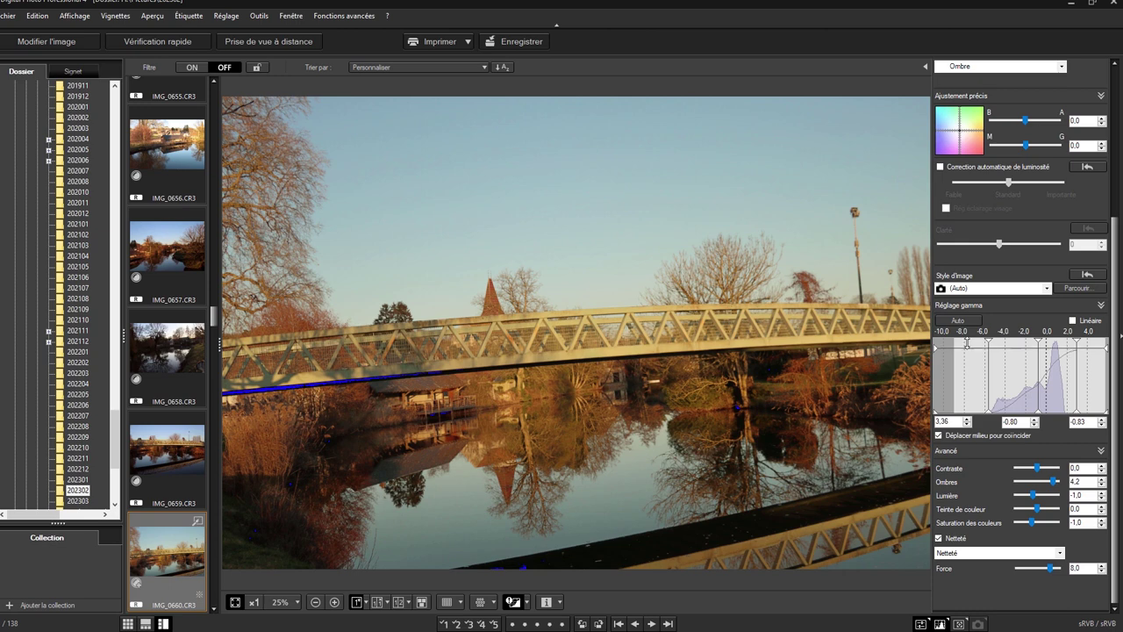
drag(966, 348, 965, 342)
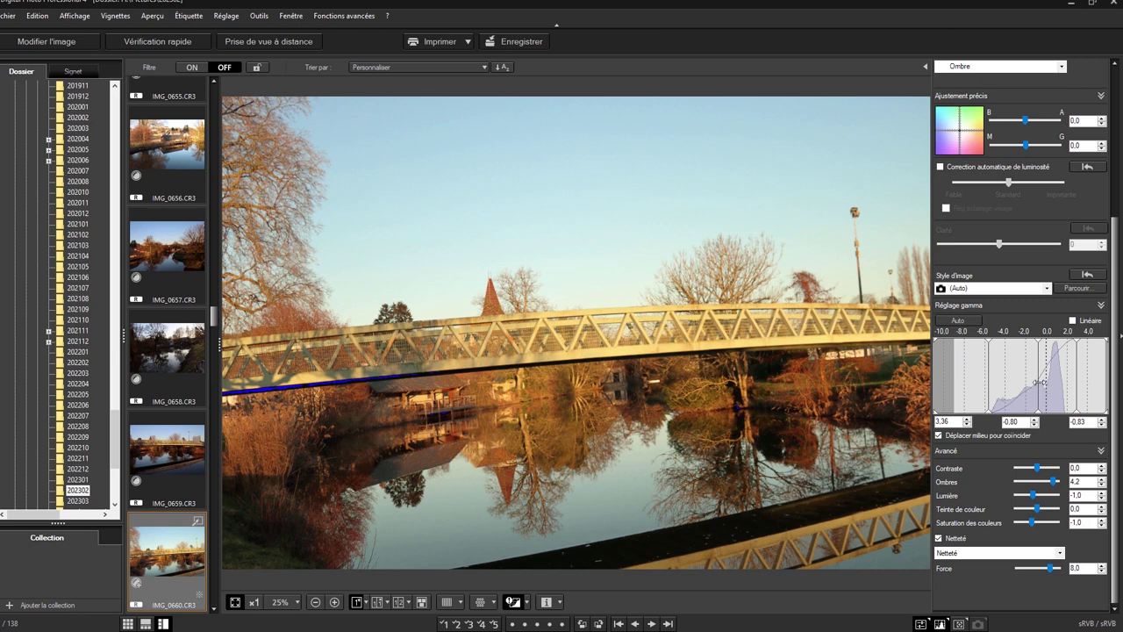
drag(1038, 382, 1045, 383)
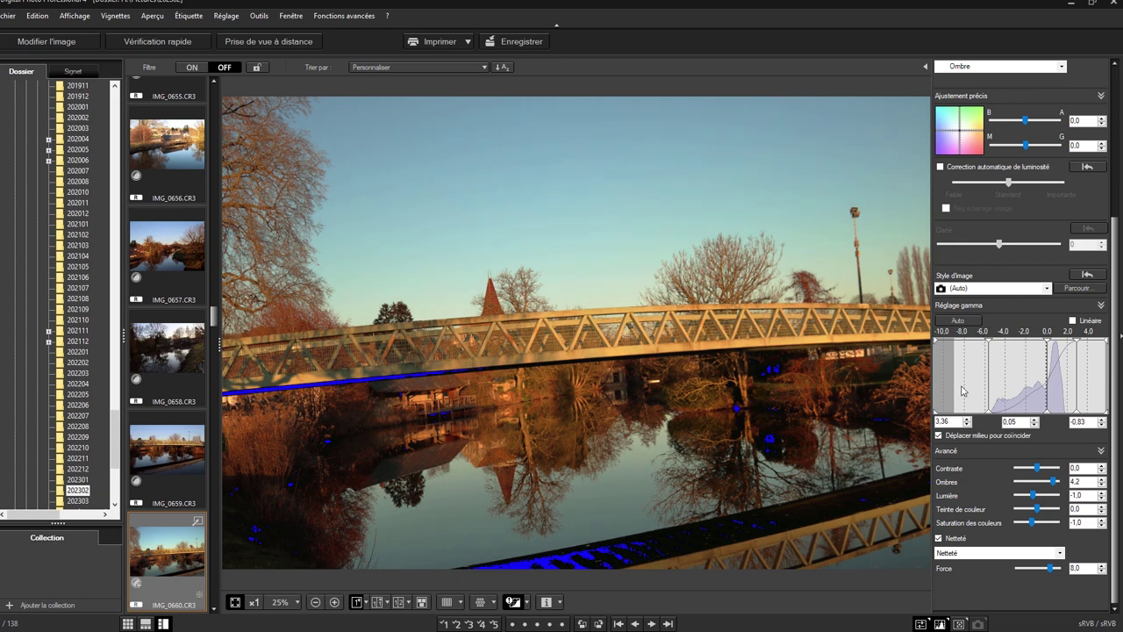
drag(968, 408, 973, 406)
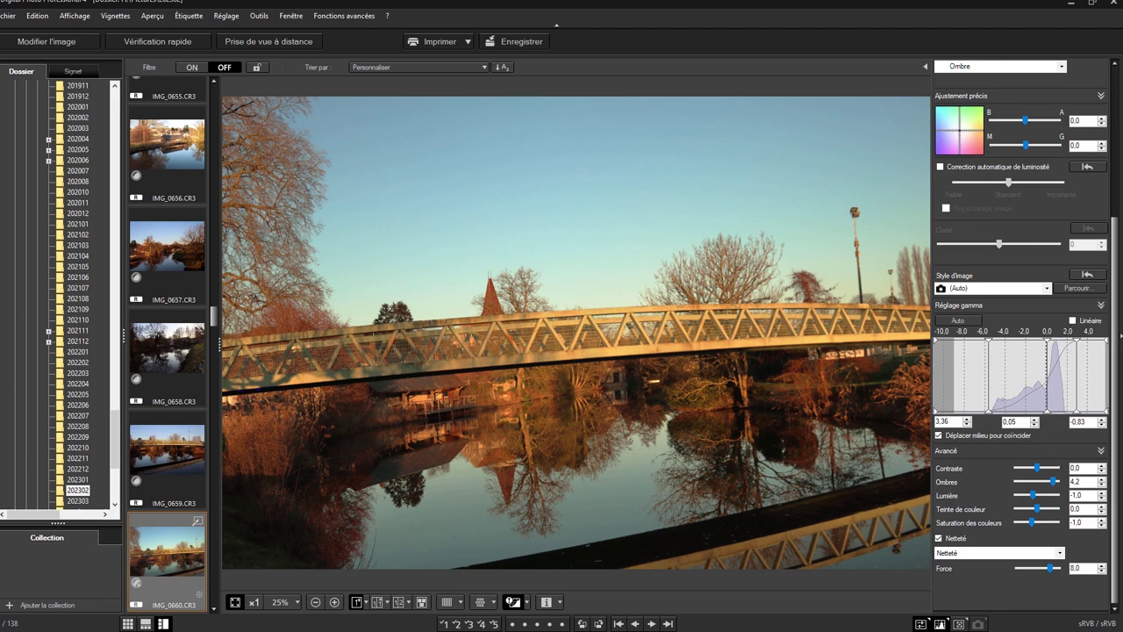
Step: Set the photo's brightness adjustment (Réglage de la luminosité) to -0.50
scroll(1018, 277, up, 5)
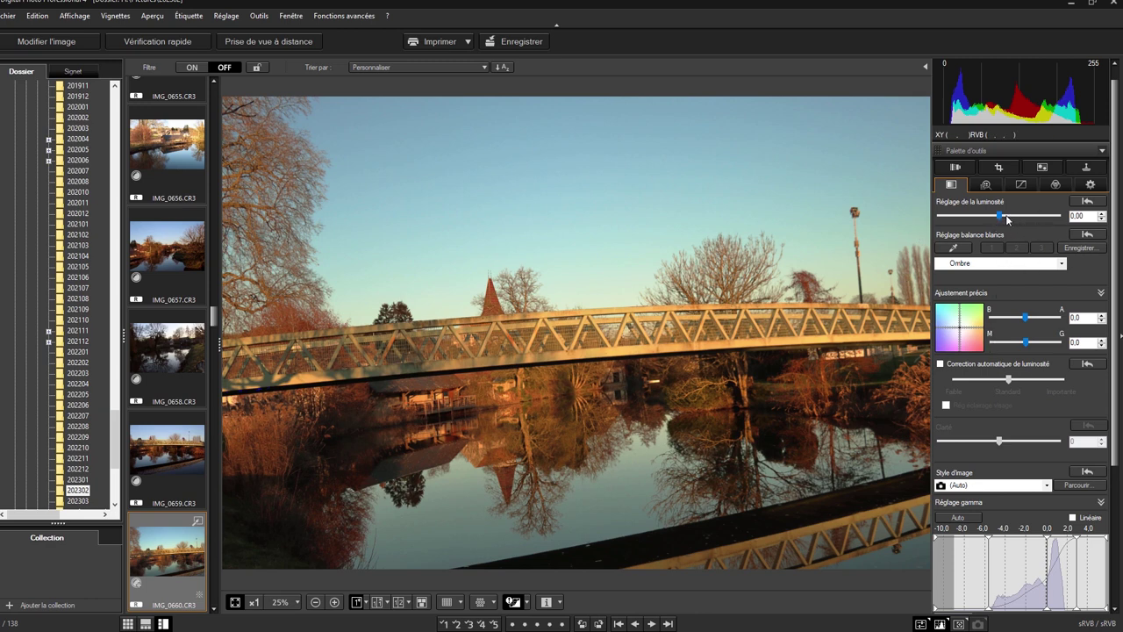
drag(1007, 219, 1009, 219)
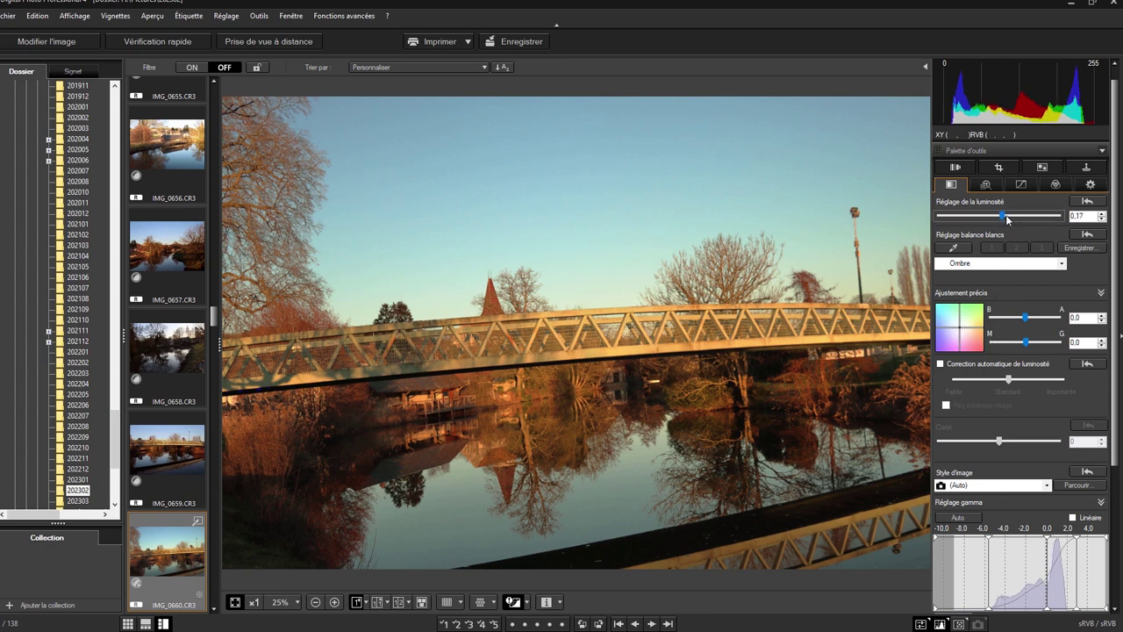
click(982, 217)
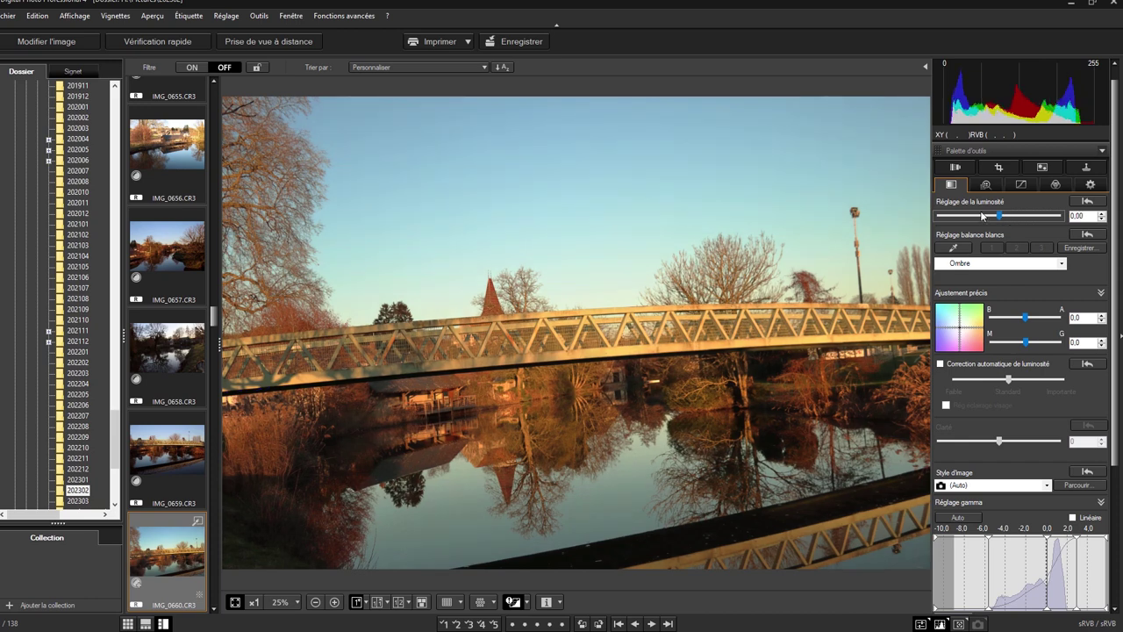
click(983, 217)
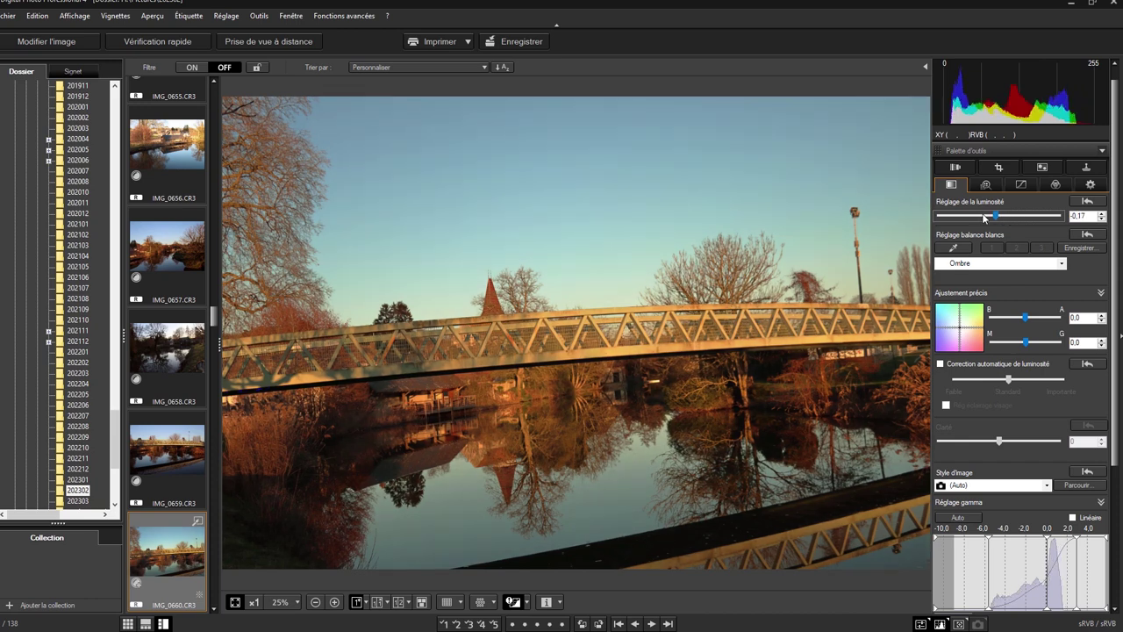
click(984, 218)
click(984, 218)
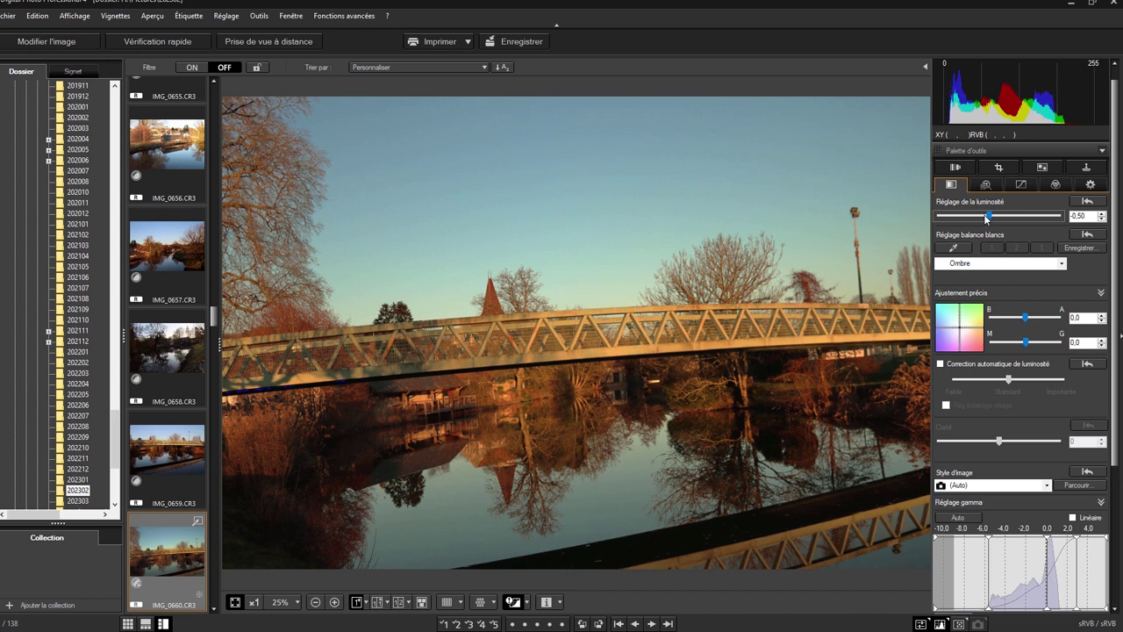
Step: Fine-tune the white balance to -2.0 on the B/A axis and -1.5 on the M/G axis, and compare the photo with the original
click(970, 343)
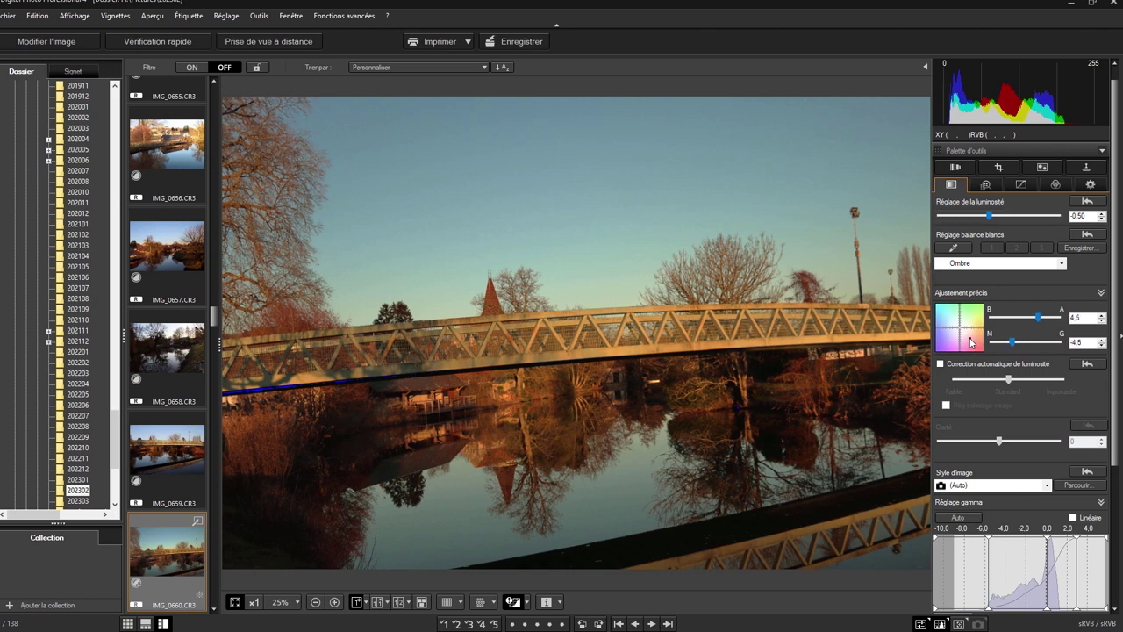
click(950, 341)
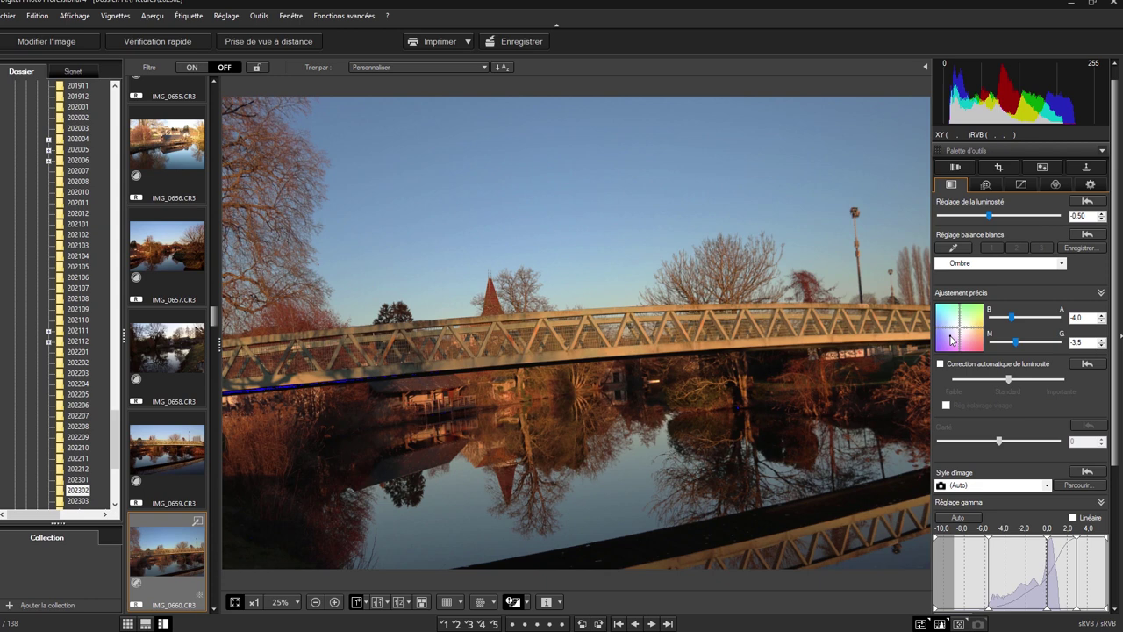
click(950, 321)
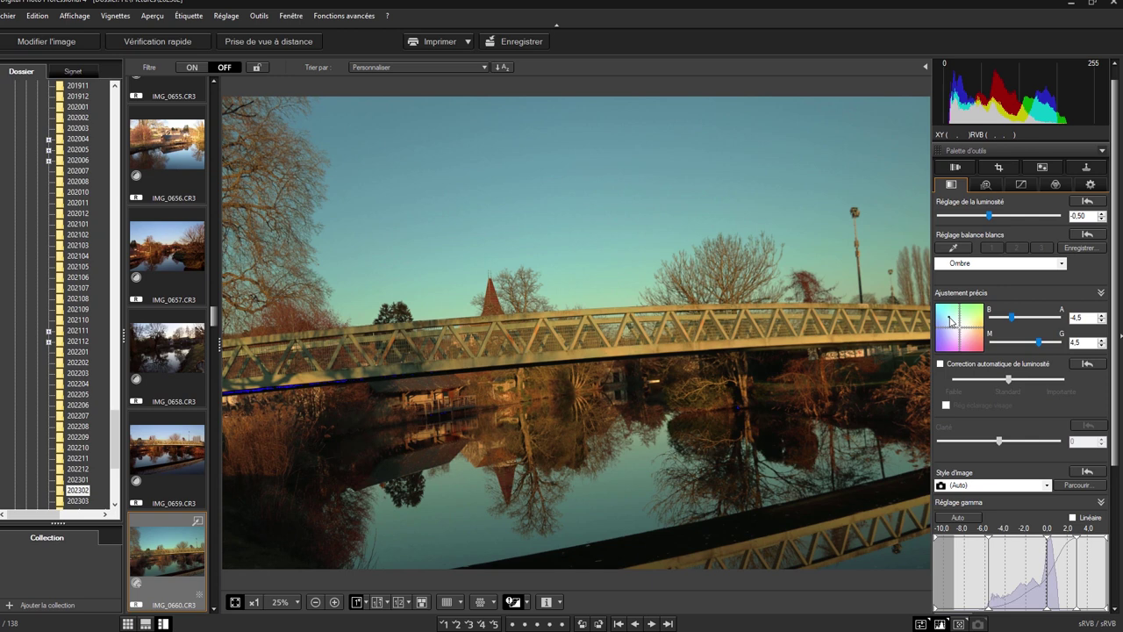
drag(949, 321, 971, 321)
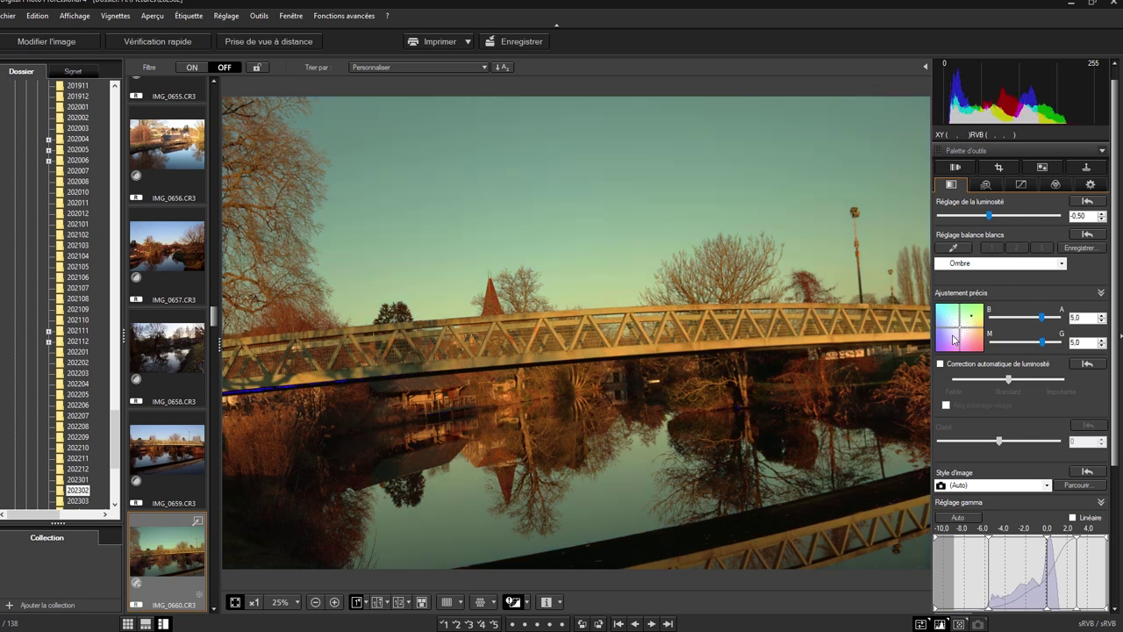
click(954, 341)
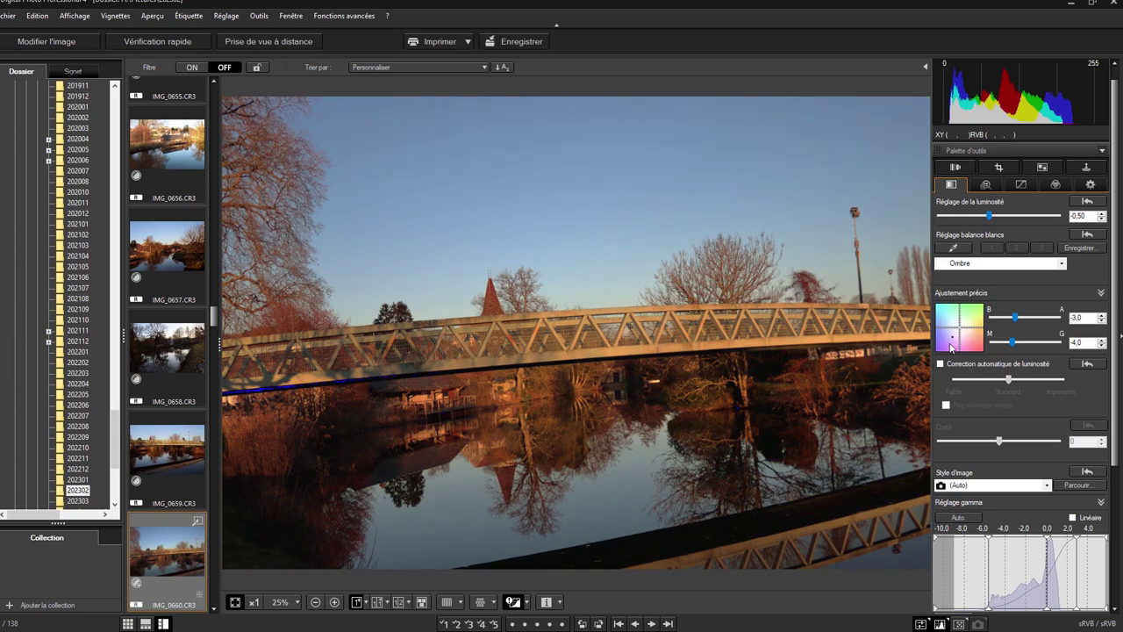
click(951, 347)
drag(951, 347, 956, 335)
click(955, 331)
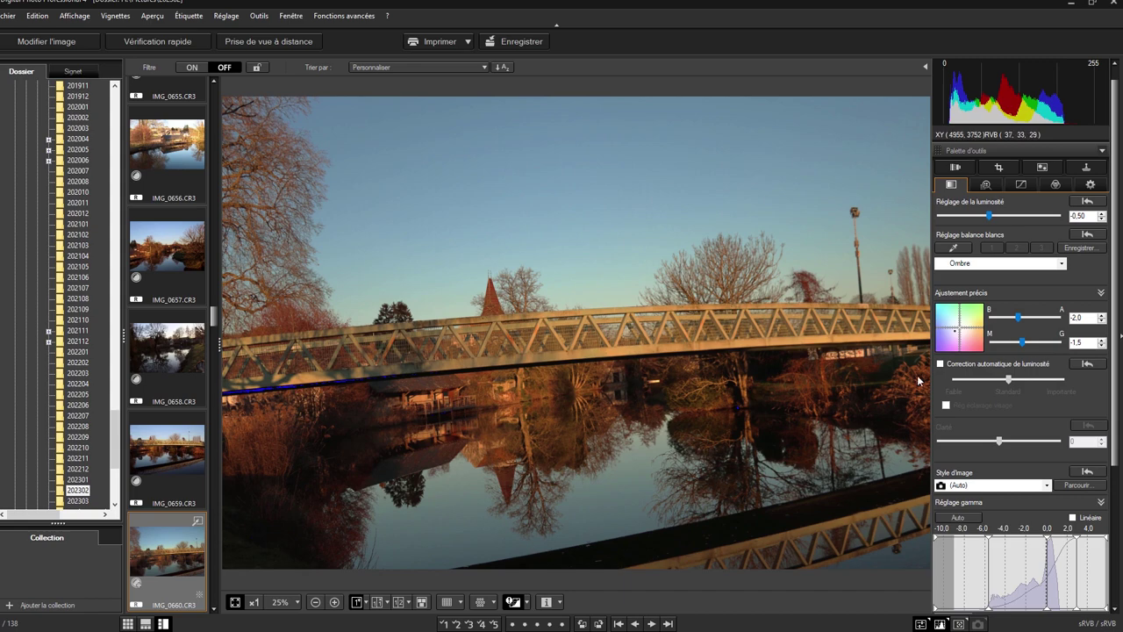
click(376, 602)
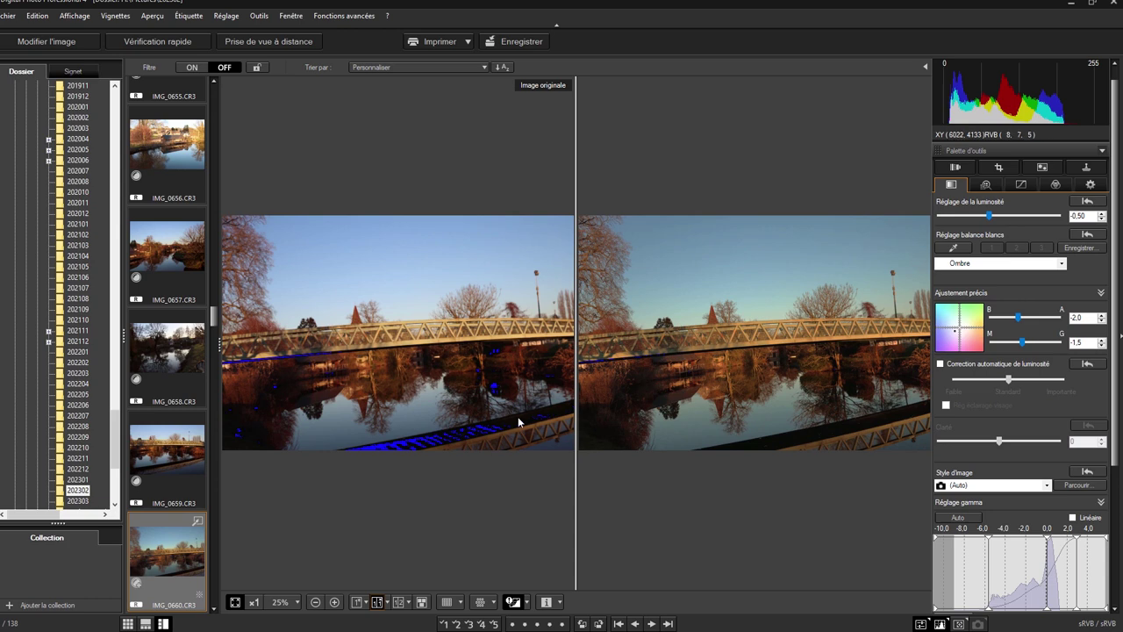
click(356, 602)
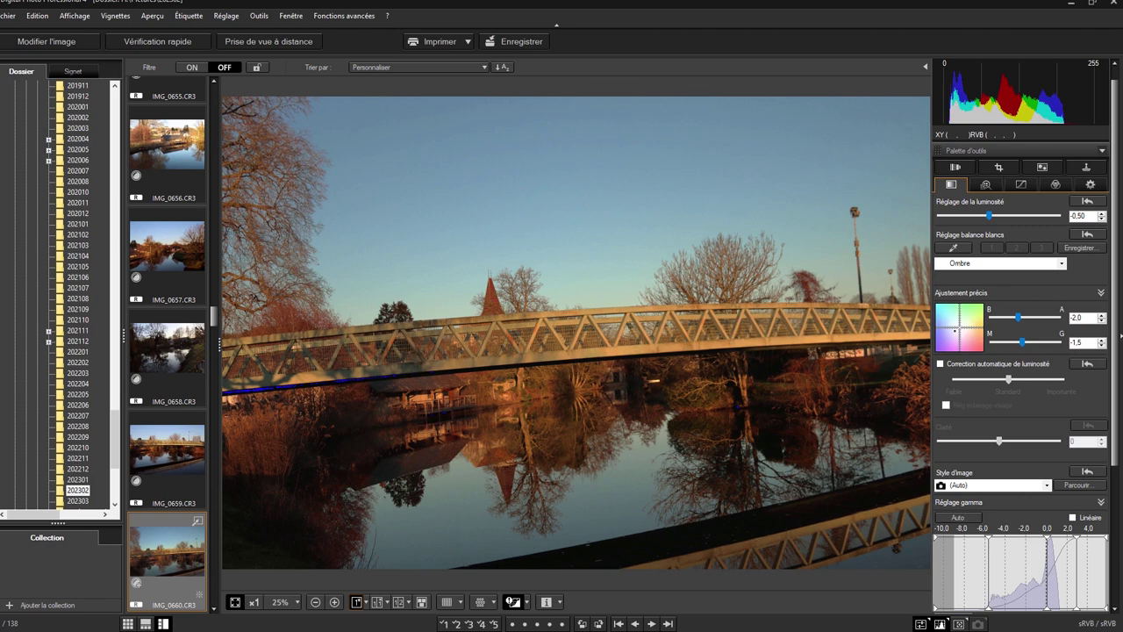
Step: Set both the luminance and the chrominance noise reduction to 5.0
click(985, 184)
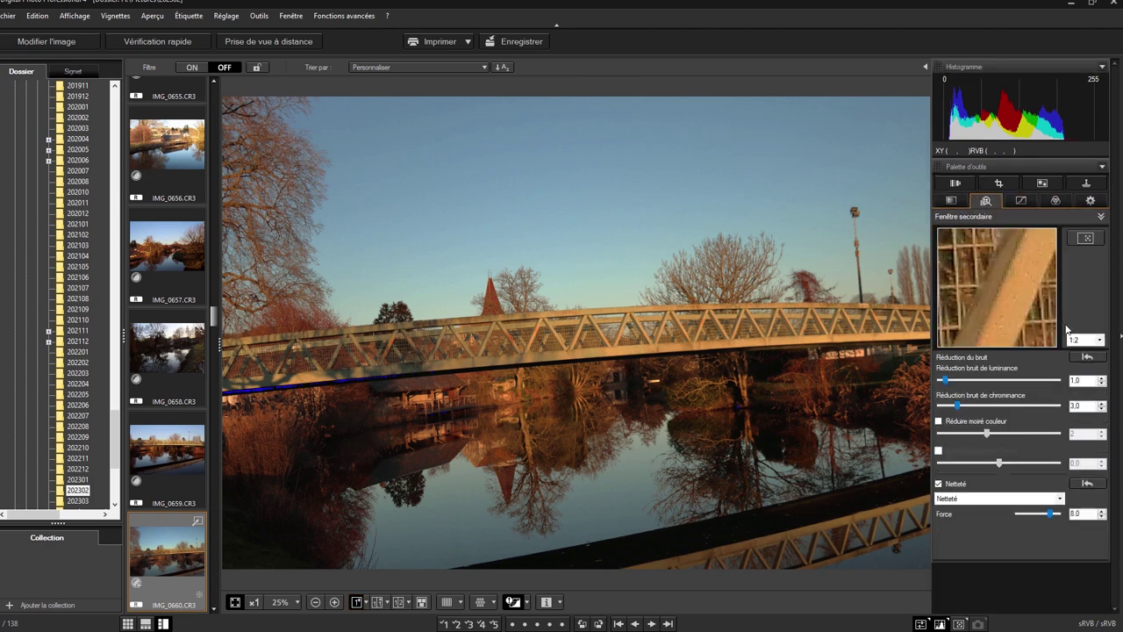
click(980, 381)
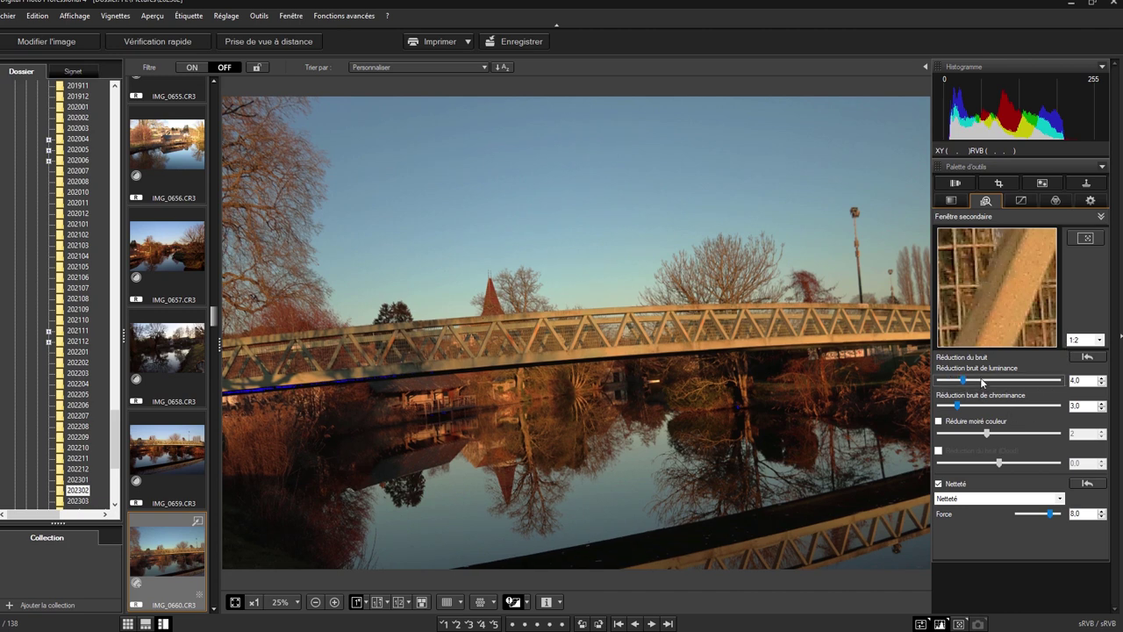
click(981, 405)
click(981, 406)
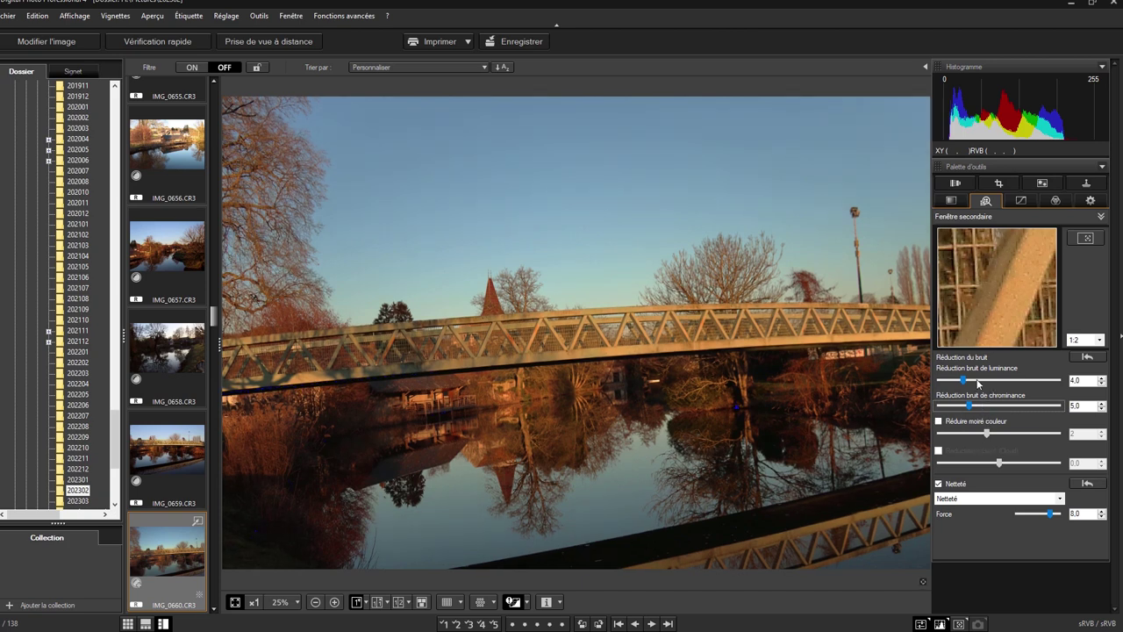
click(978, 382)
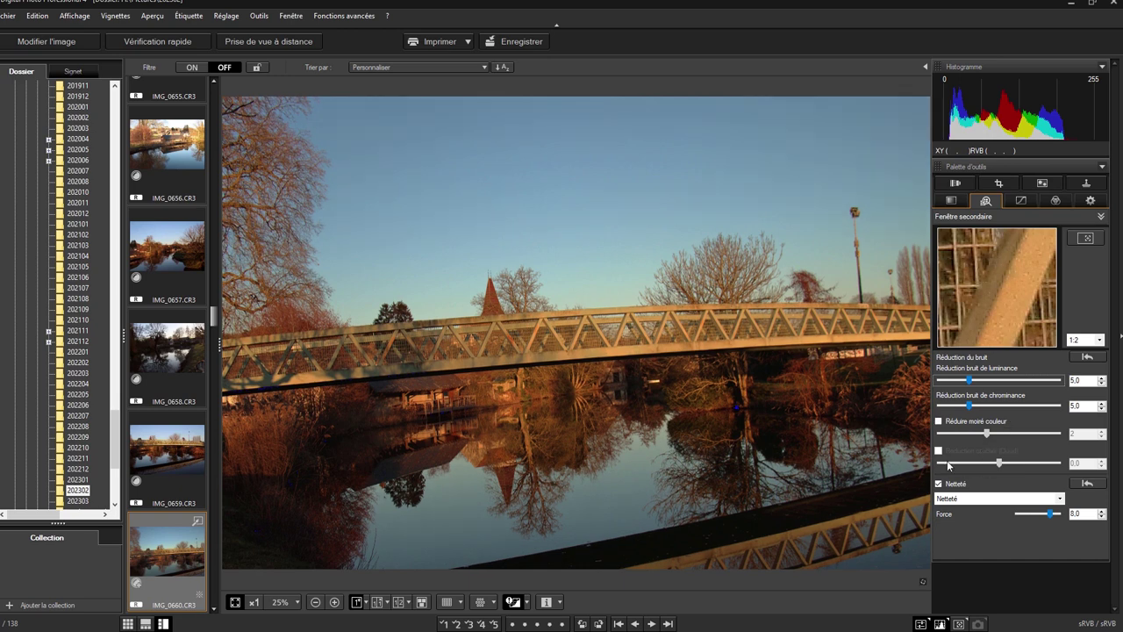
Step: Try lower sharpness strengths such as 6.0 and 4.0 in the Netteté mode
click(1042, 514)
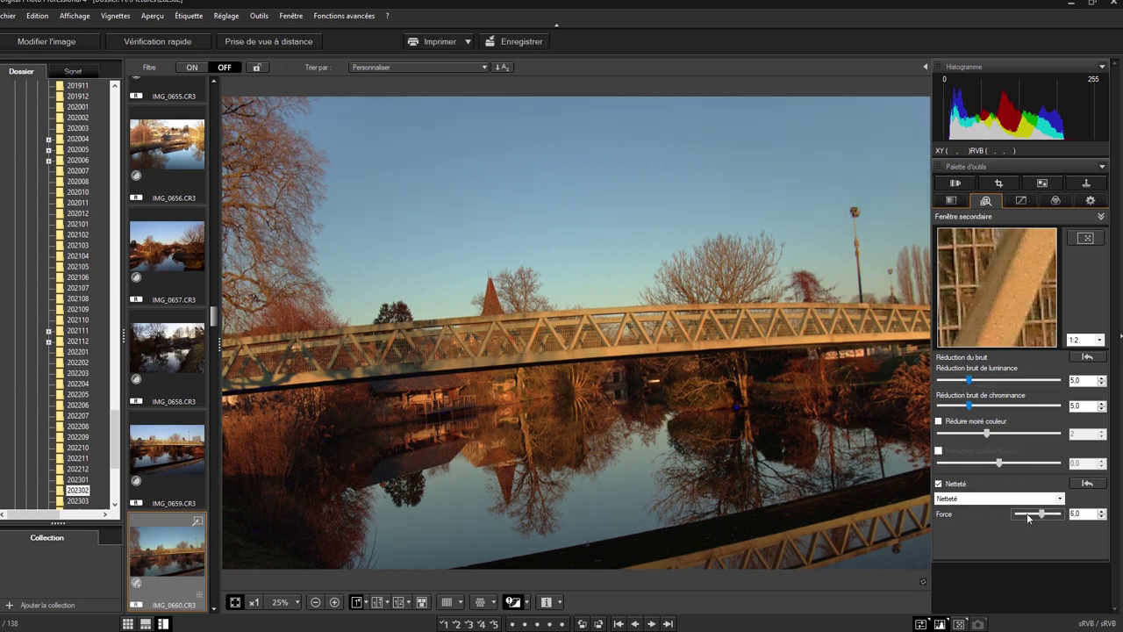
click(1027, 515)
click(1046, 516)
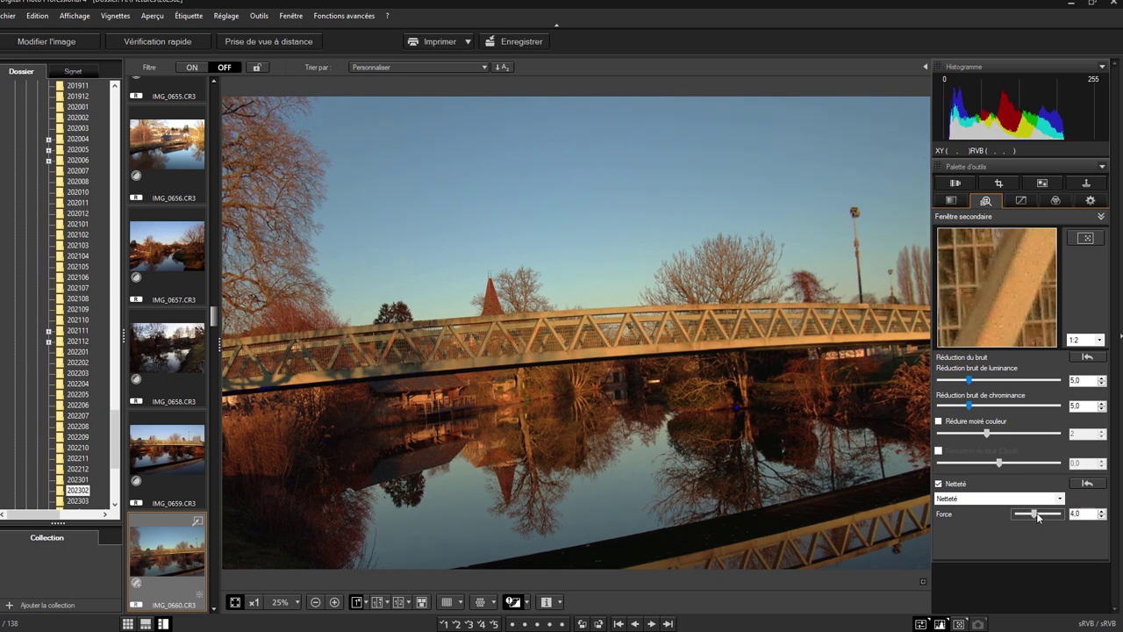
click(1030, 515)
Step: Switch sharpening to Masque flou with strength (Force) 2.0 and fineness (Finesse) 7.0, and compare the photo with the original
click(1042, 498)
click(978, 518)
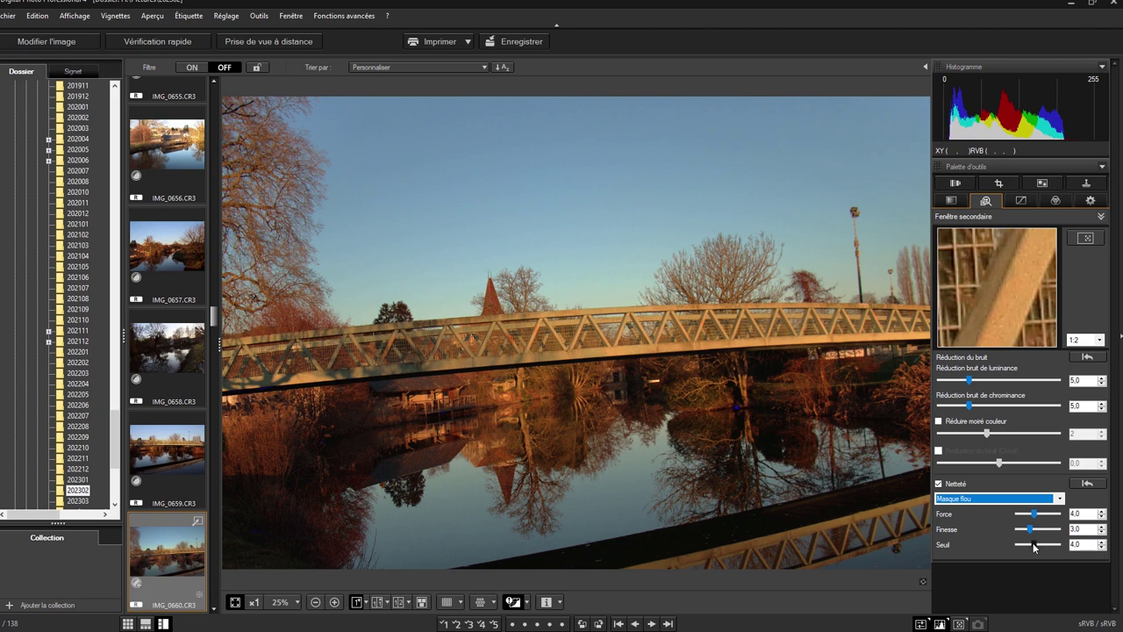
drag(1031, 530, 1043, 532)
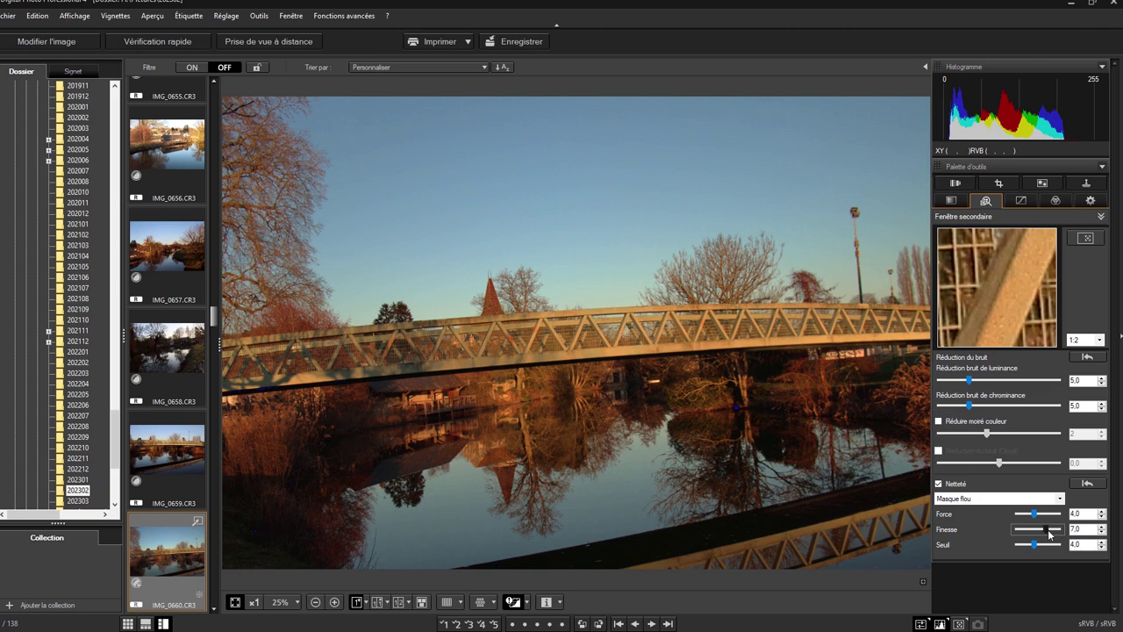
drag(1032, 514, 1027, 519)
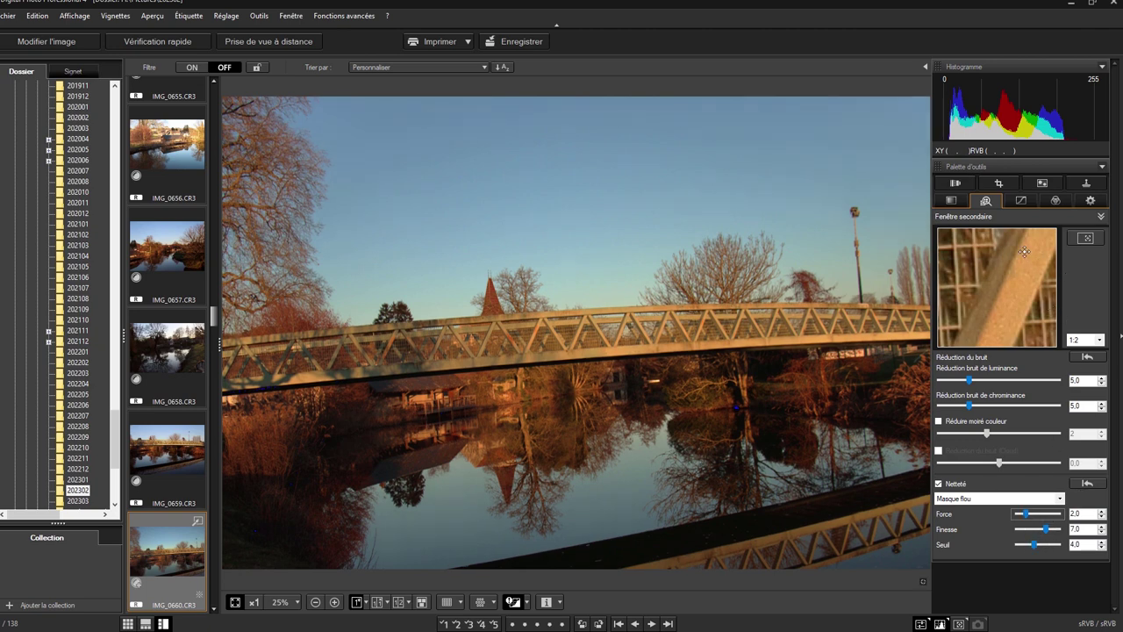
click(375, 604)
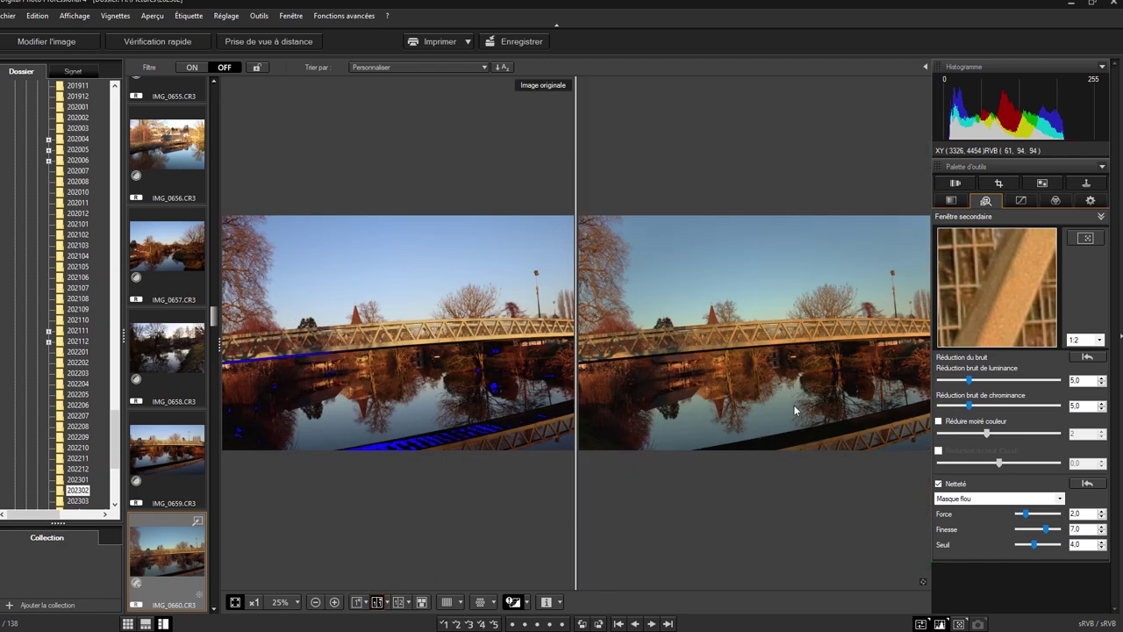
click(355, 606)
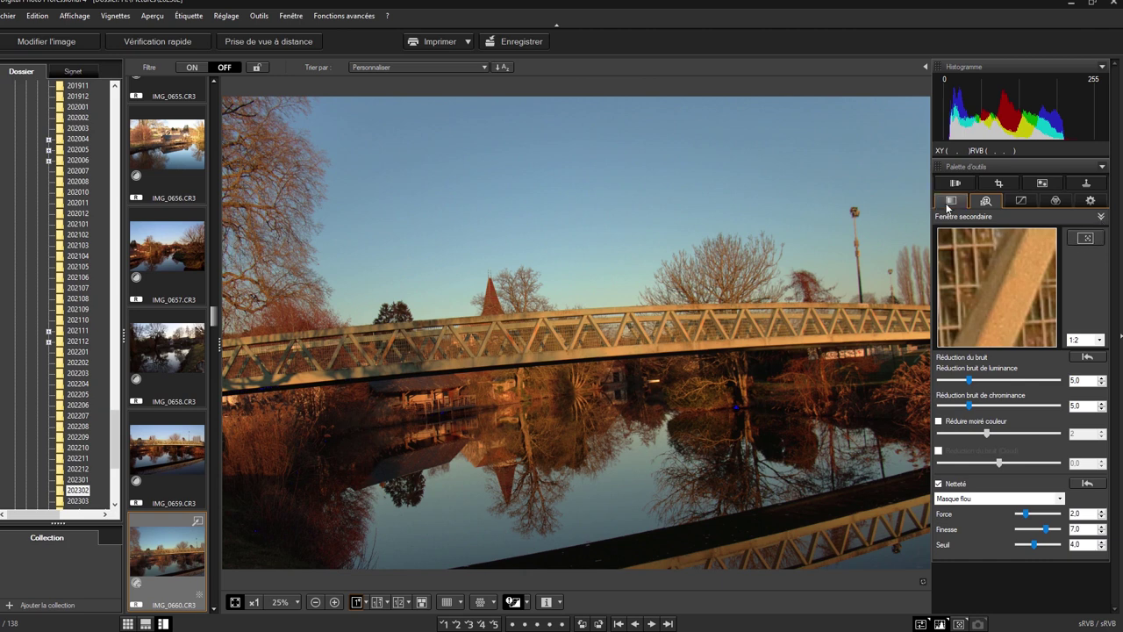
Step: Enable the automatic brightness correction (Correction automatique de luminosité) among the tone curve adjustments
click(1021, 201)
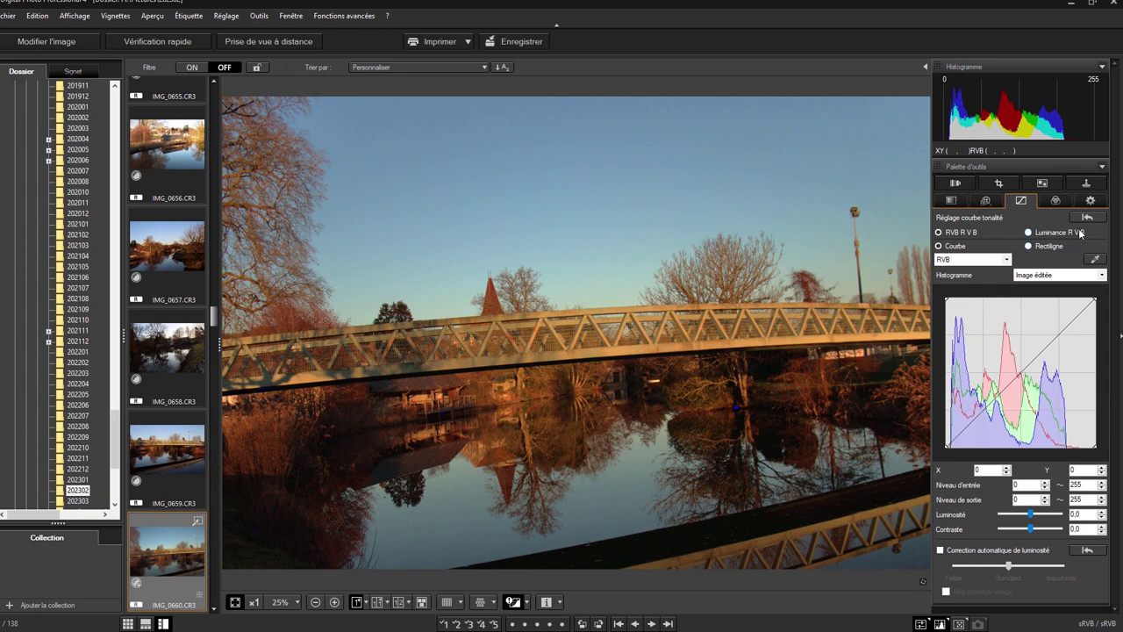
click(940, 550)
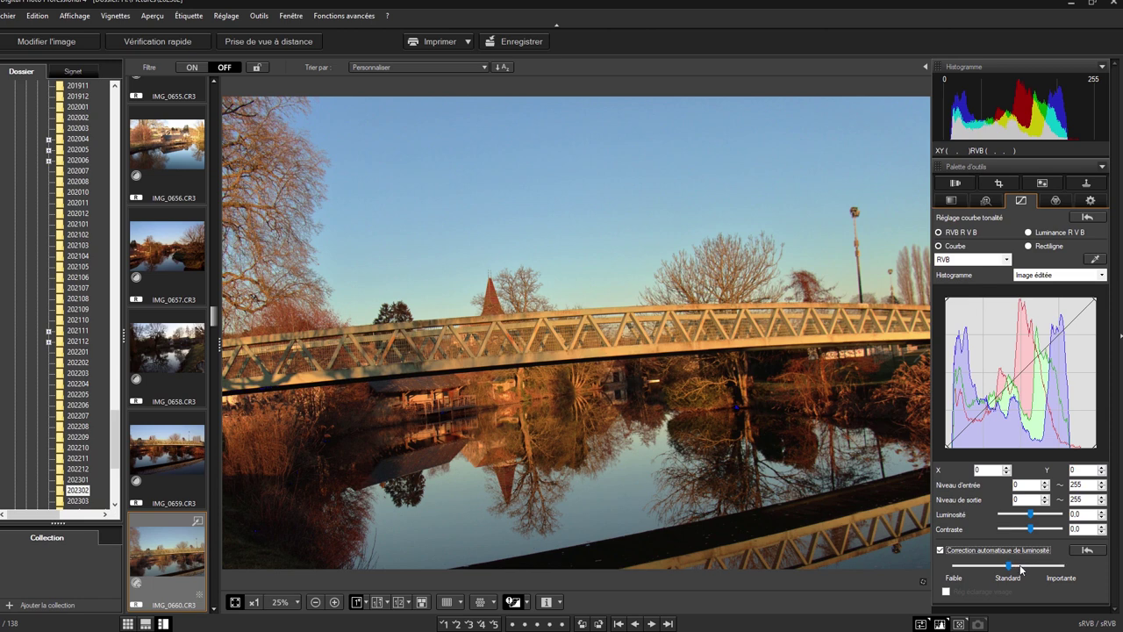
Step: Try the automatic brightness correction at Importante and Faible, and return it to Standard
click(1065, 571)
click(1059, 568)
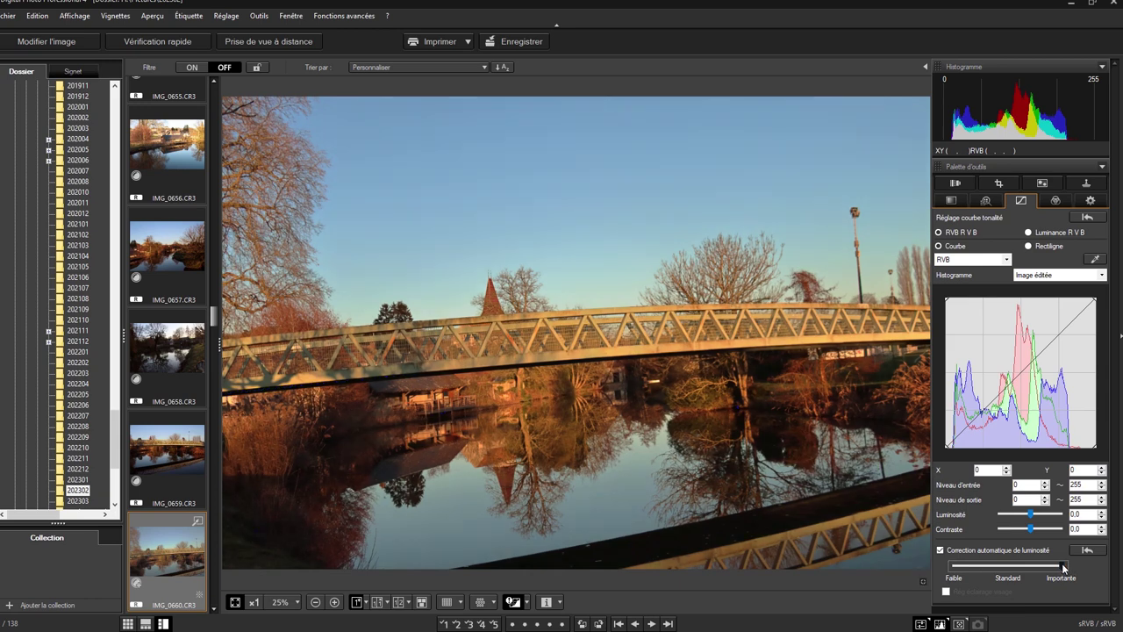
click(1004, 564)
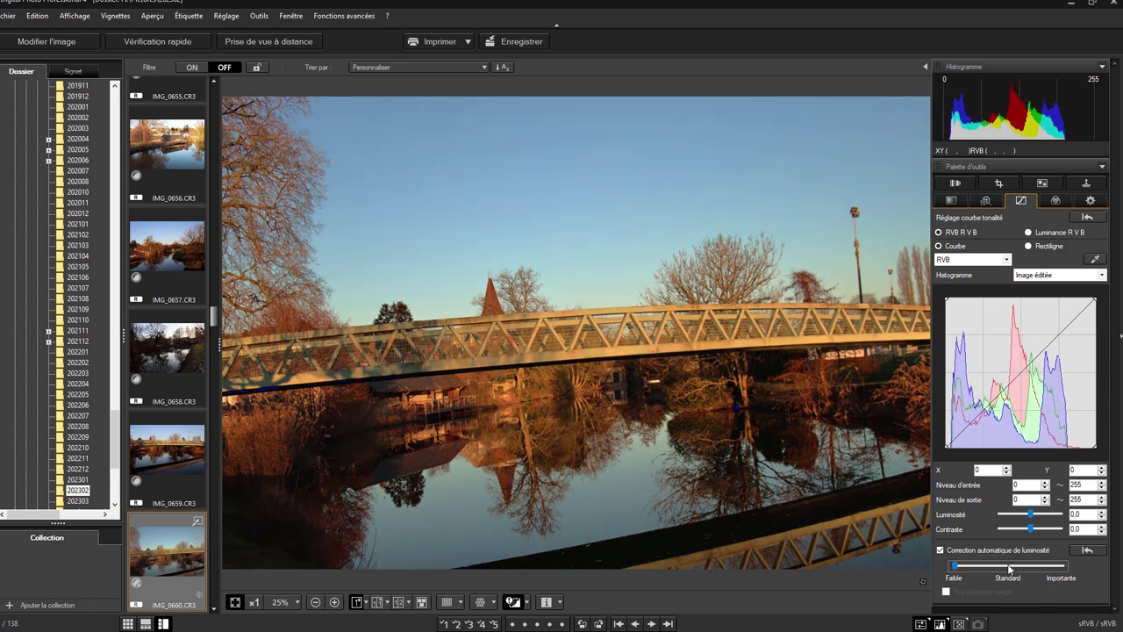
click(1009, 567)
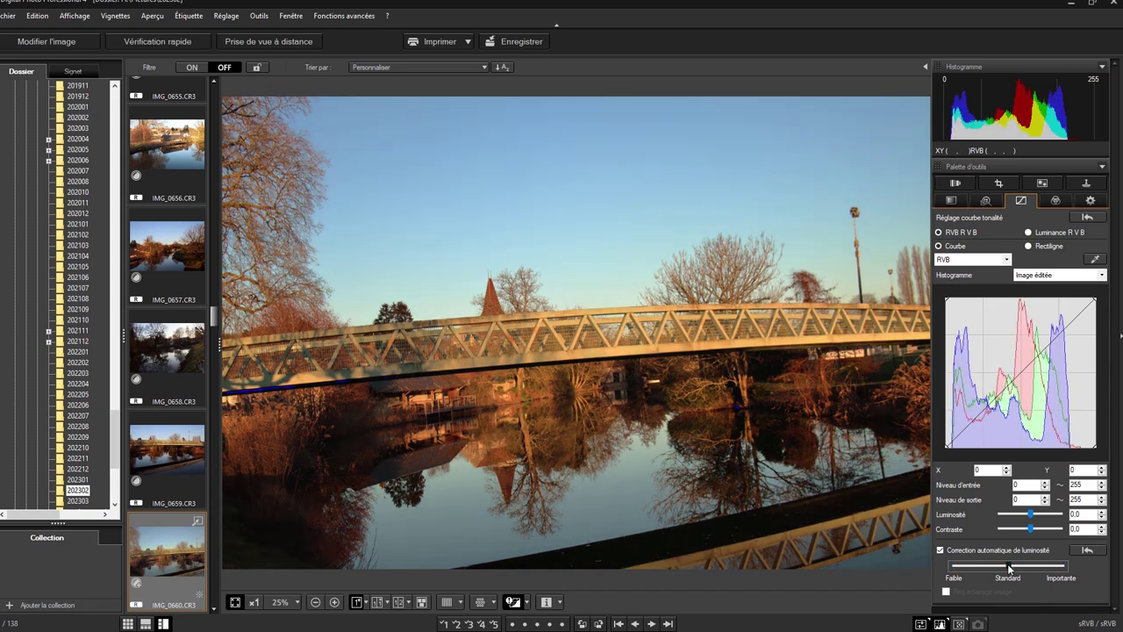
click(956, 567)
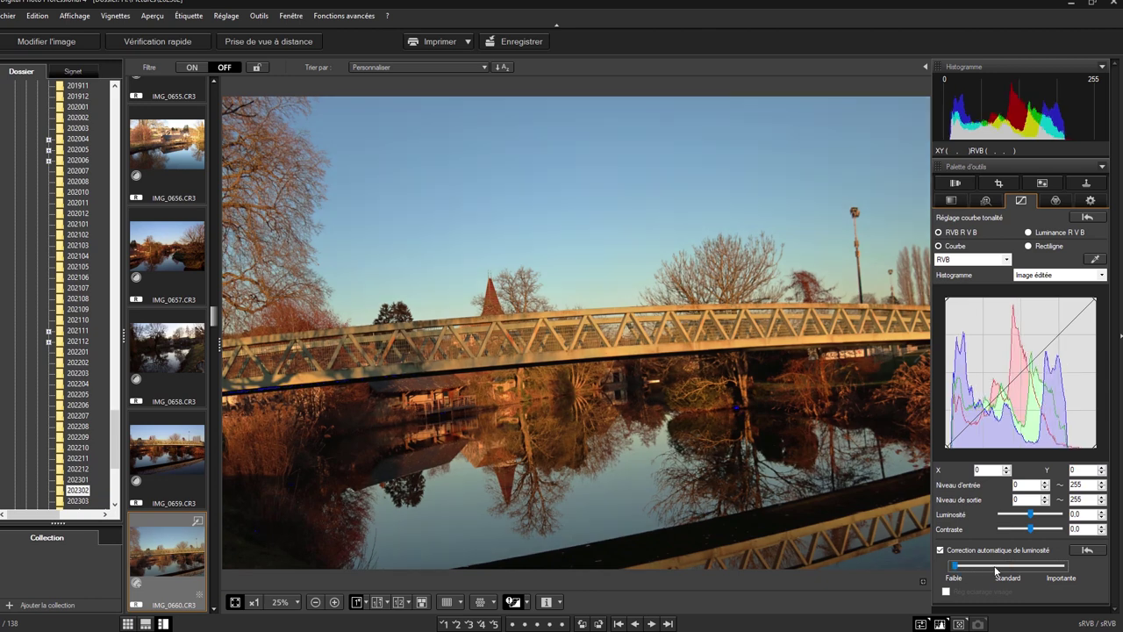
click(1009, 567)
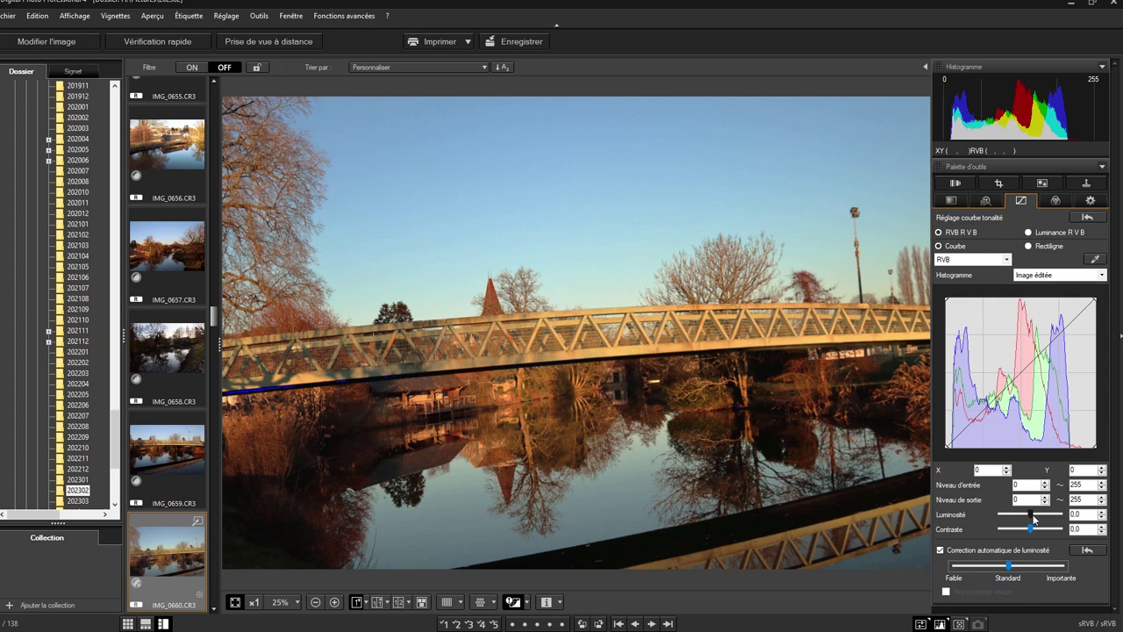
Step: Try raising the tone curve's Luminosité to 31.0 and 8.0, and reset it to 0.0
drag(1033, 519, 1042, 519)
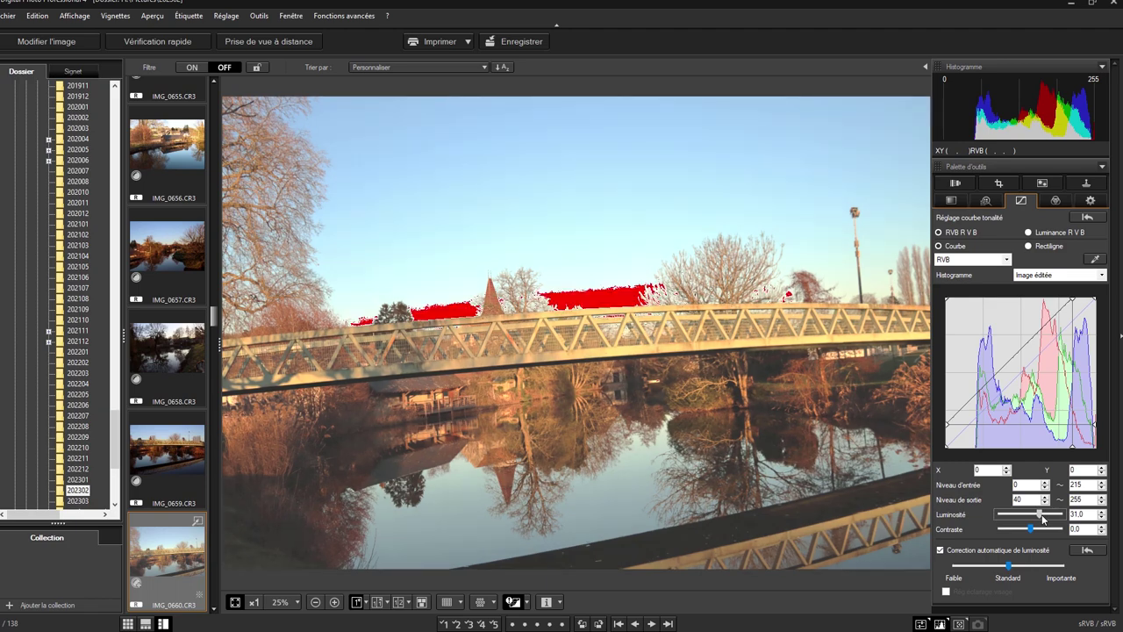
drag(1042, 519, 1035, 519)
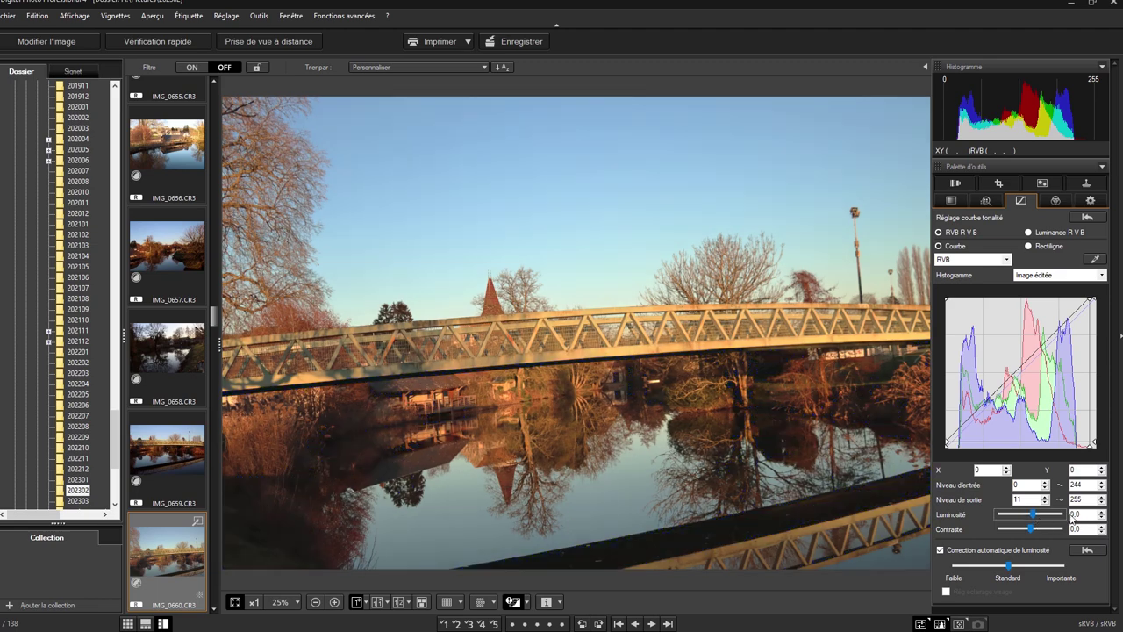
click(1088, 515)
key(Return)
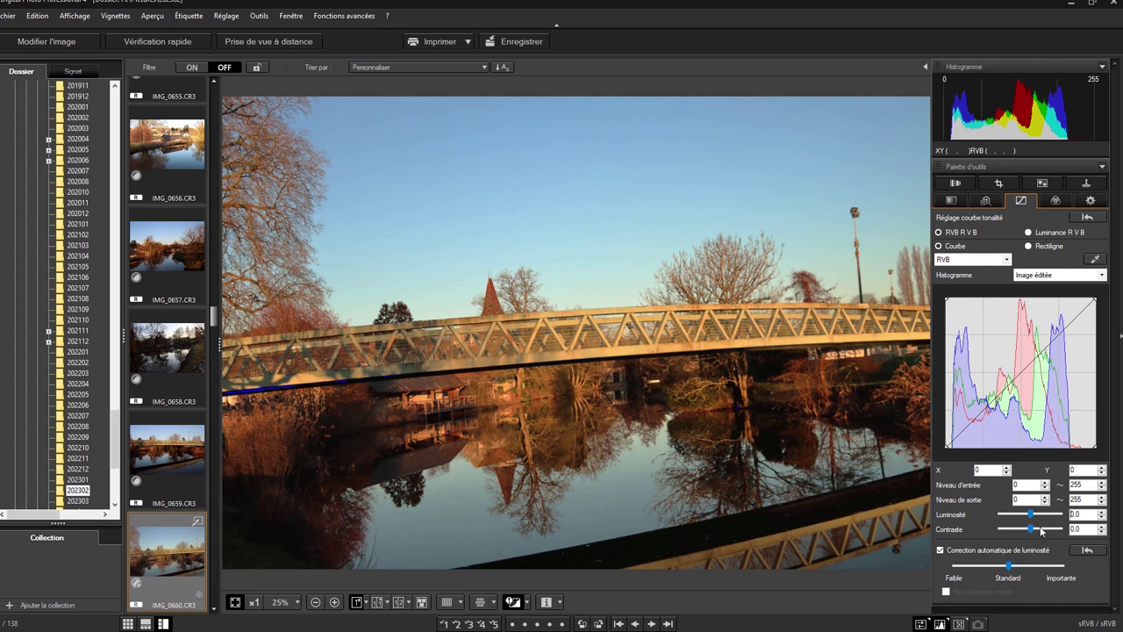
Step: Try tone curve Contraste values of 1.0 and -1.0, and set it to -2.0
click(1040, 529)
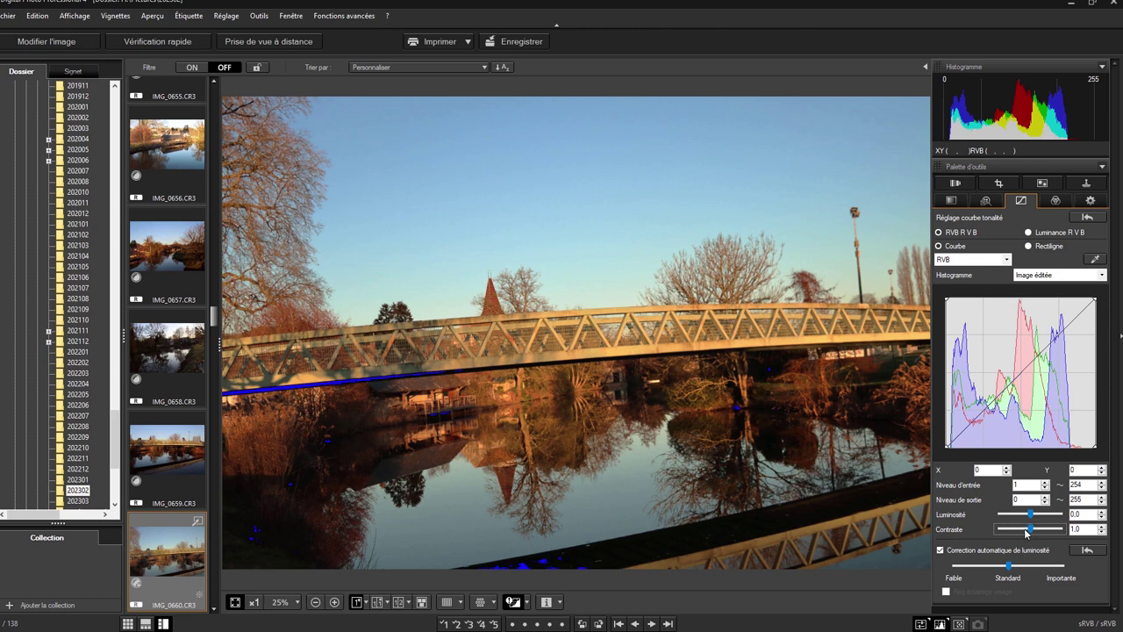
click(1025, 530)
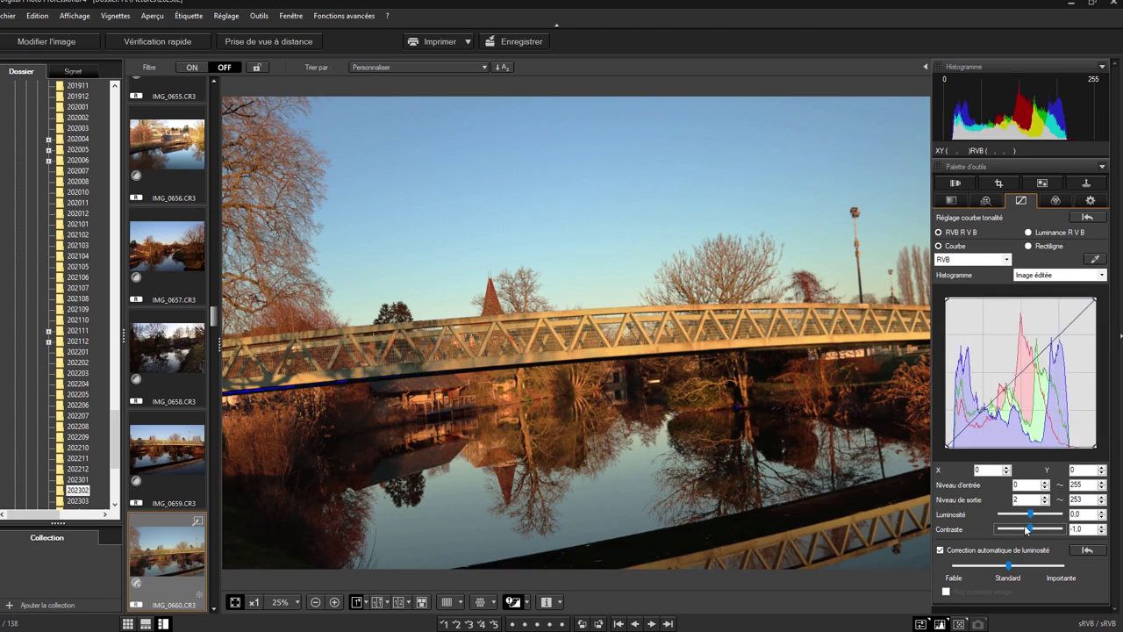
click(1025, 529)
Step: Try the Luminance R V B mode, return to RVB R V B, and darken the midtones with a curve point at X 148, Y 123
click(1028, 232)
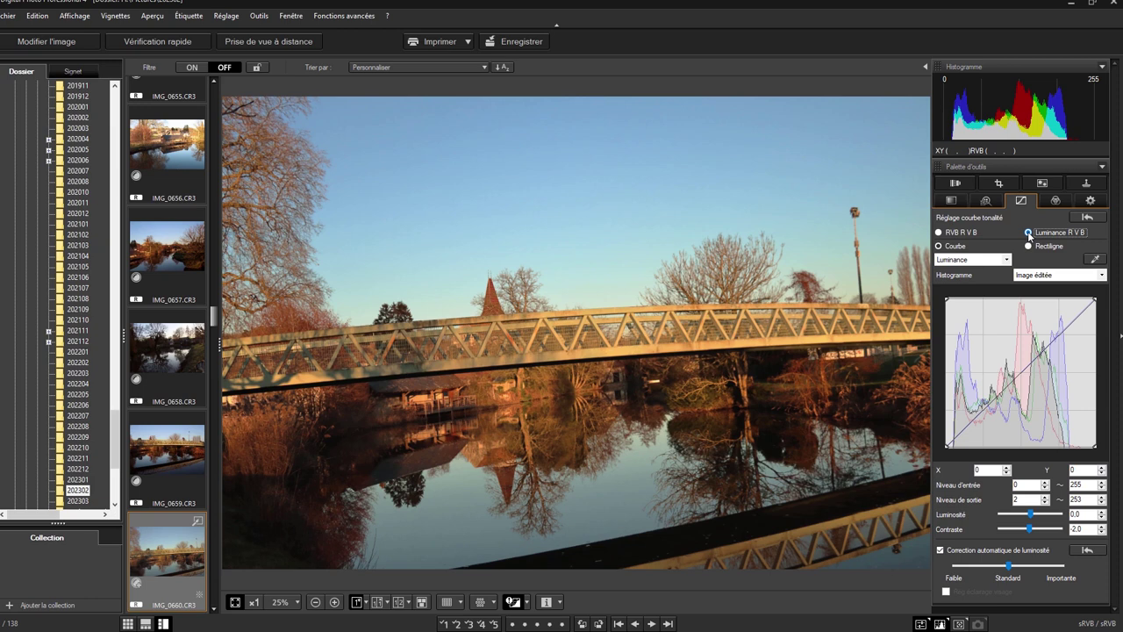
click(939, 233)
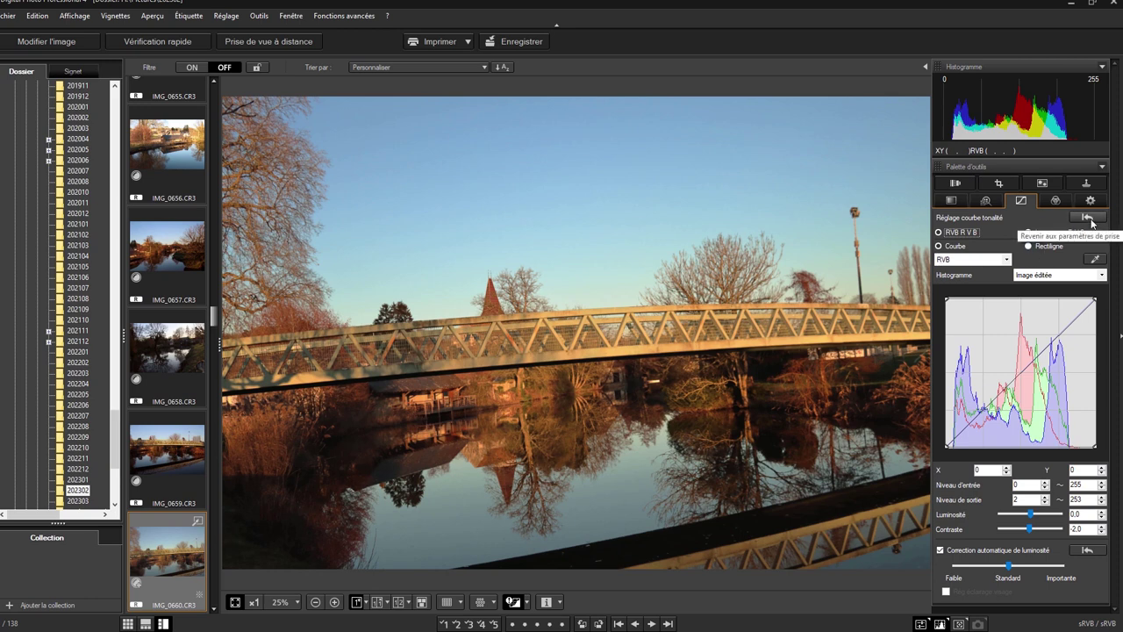
click(1025, 375)
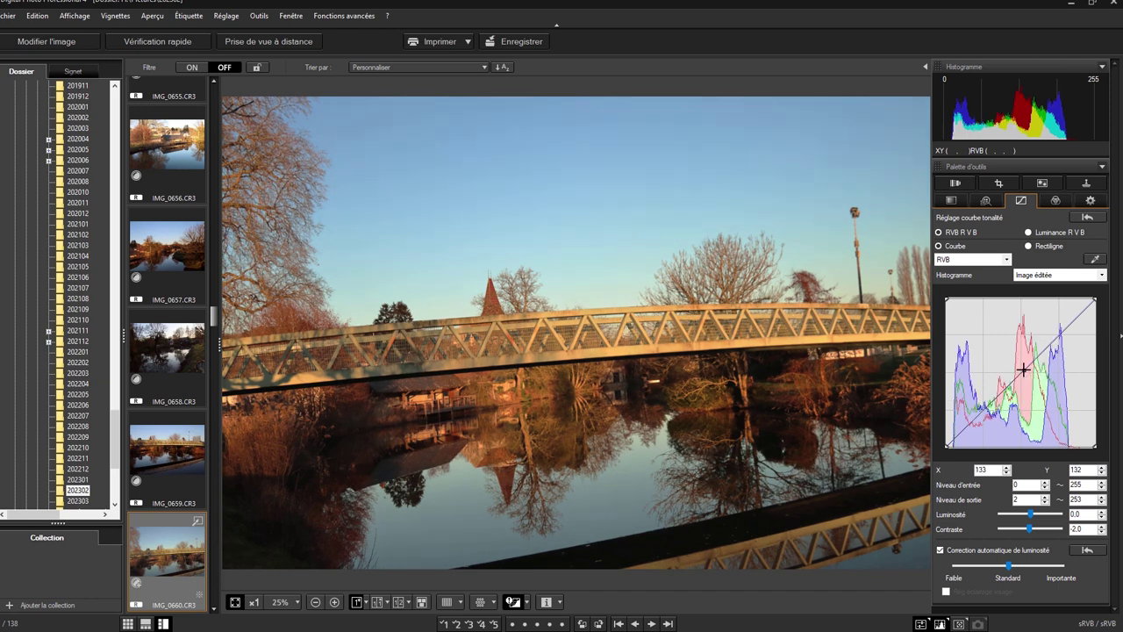
drag(1023, 371, 1034, 376)
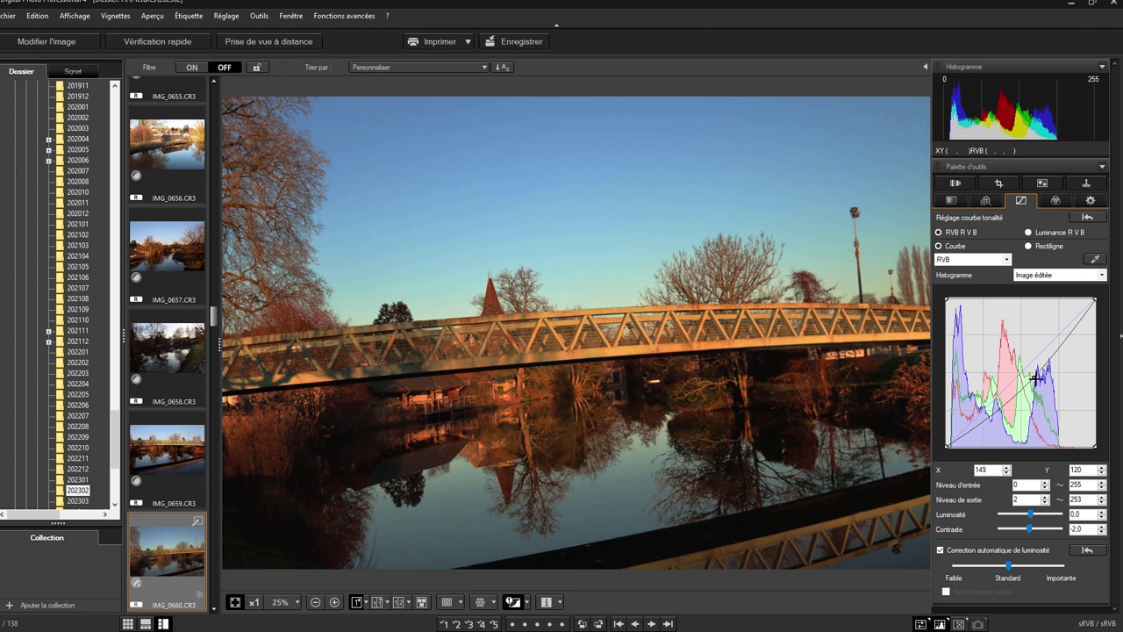
drag(1036, 377, 1033, 375)
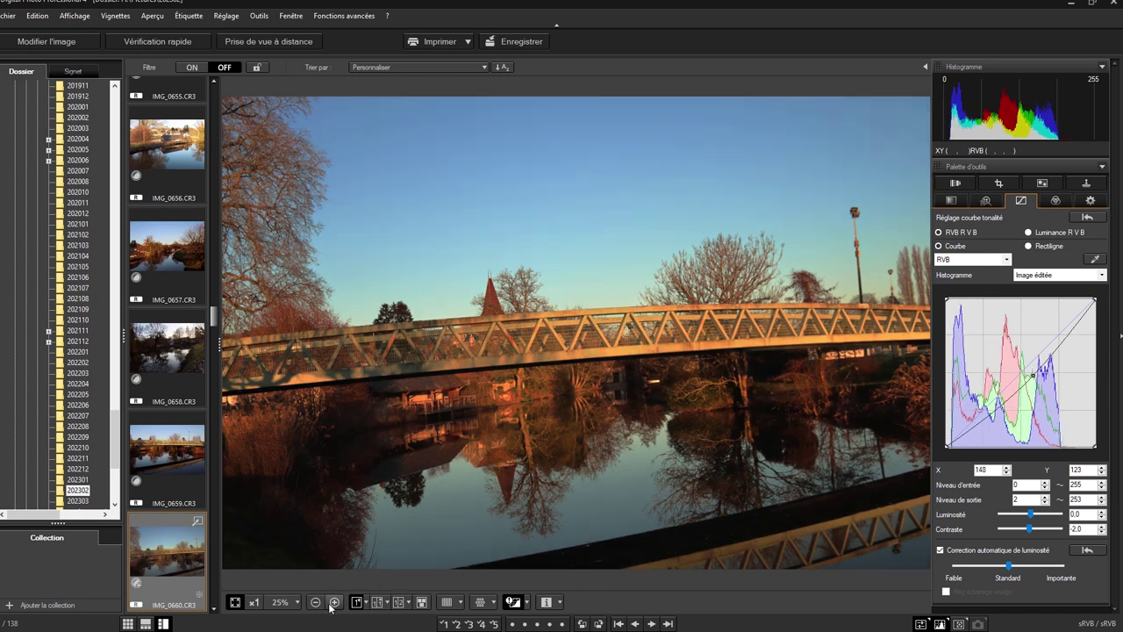
Step: Compare the photo with the original, and raise the midtone curve point slightly to X 147, Y 127
click(376, 601)
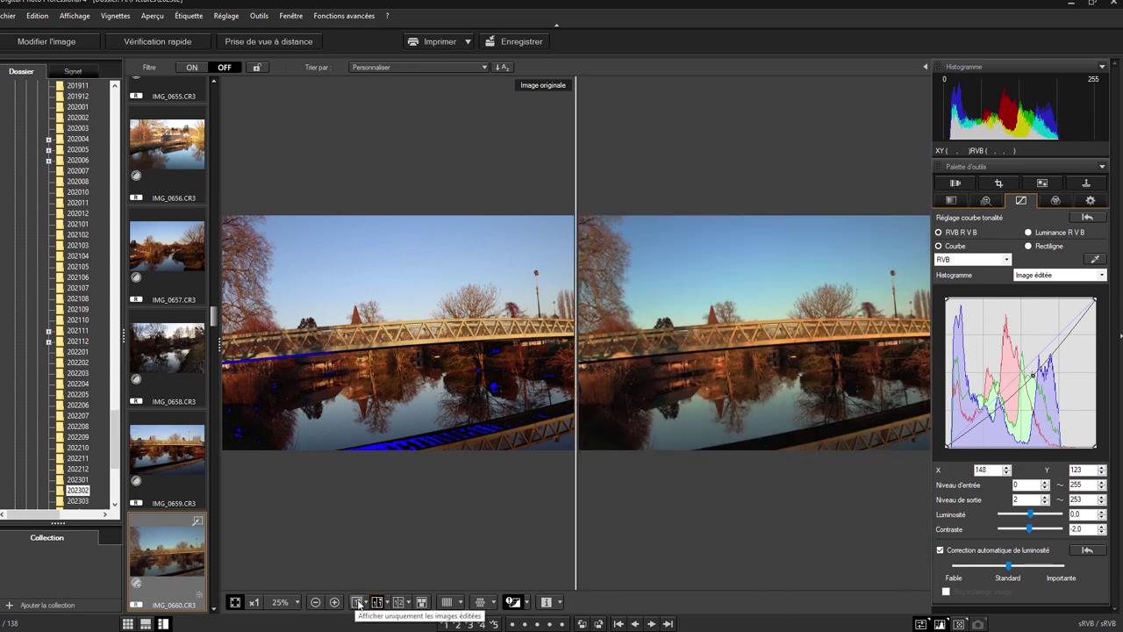
click(357, 602)
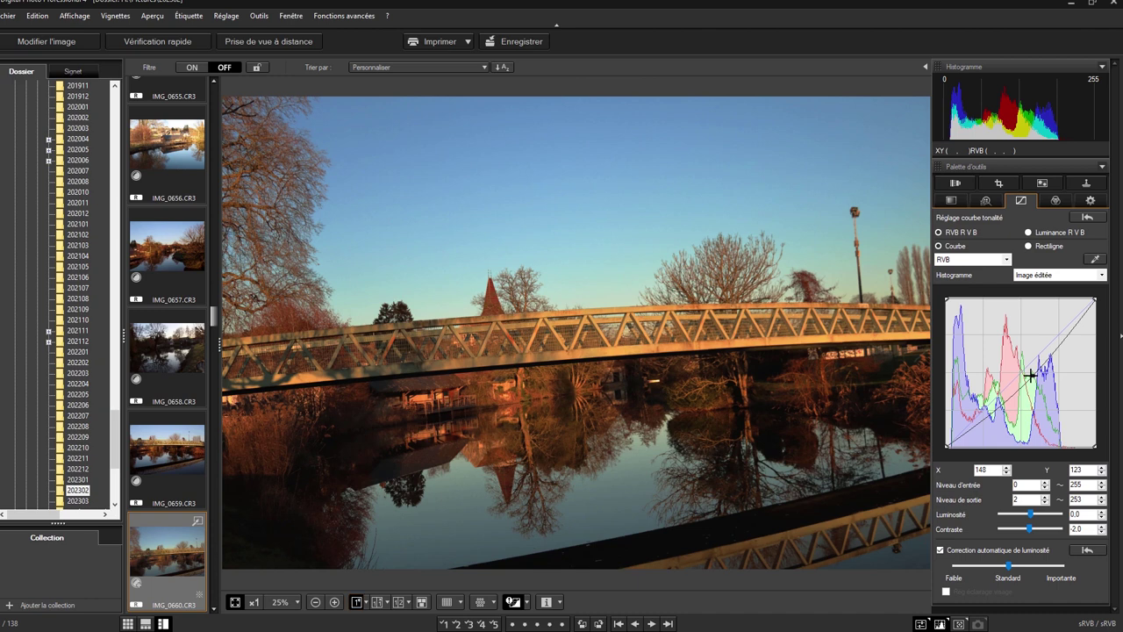
mouse_move(1030, 376)
mouse_down()
mouse_move(1025, 359)
mouse_move(1032, 372)
mouse_up()
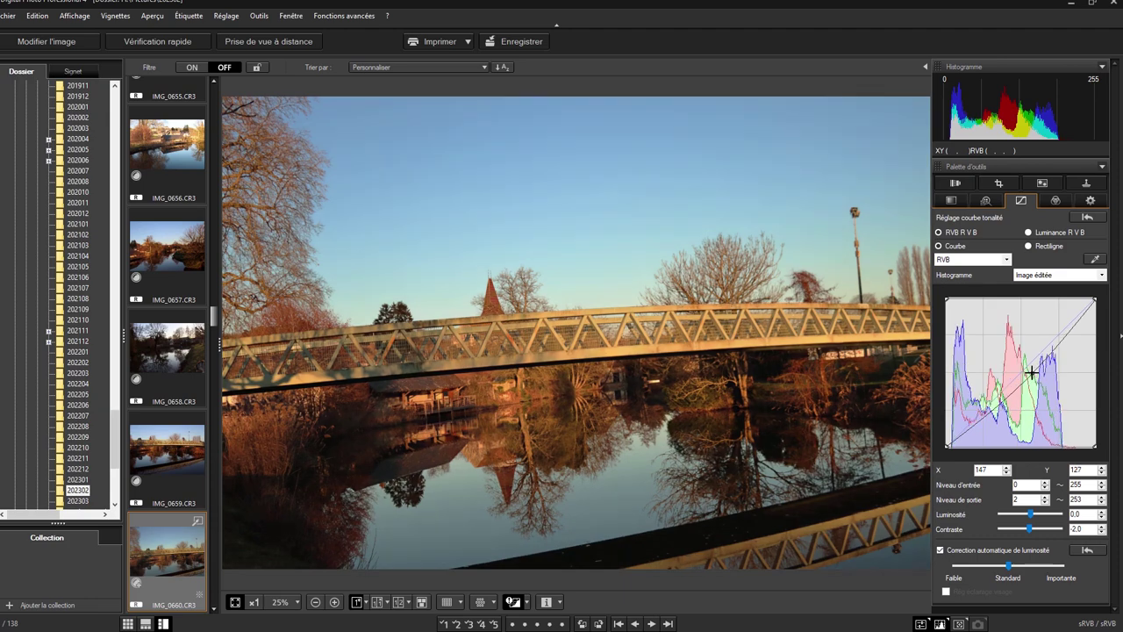
Step: Switch the tone curve to Luminance R V B and compare the photo with the original, side by side and one above the other
click(1028, 232)
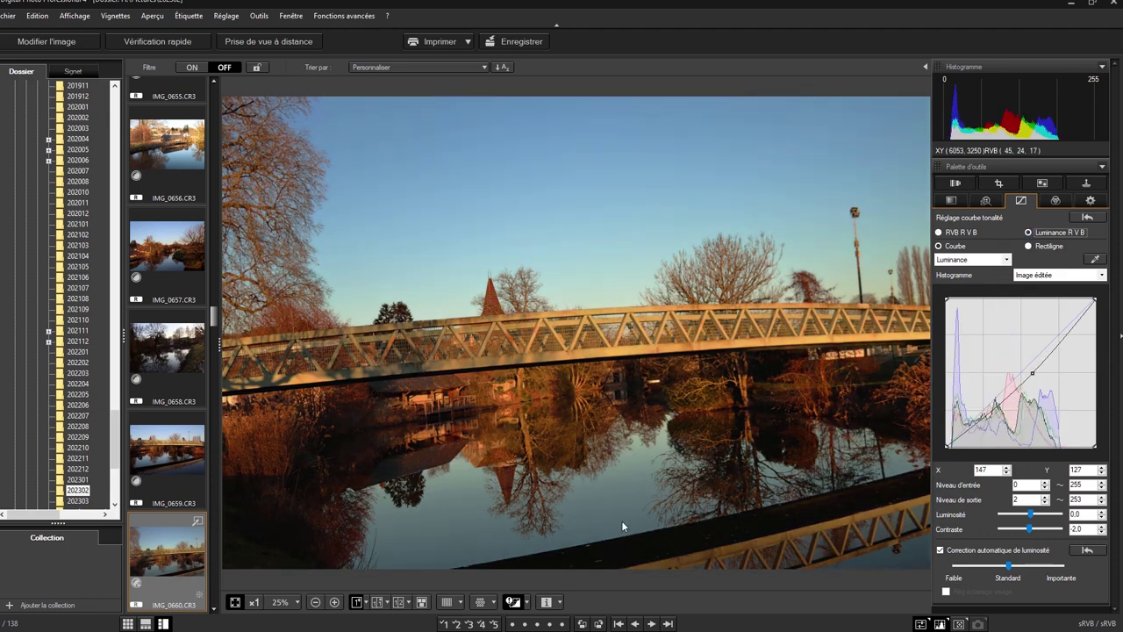
click(378, 602)
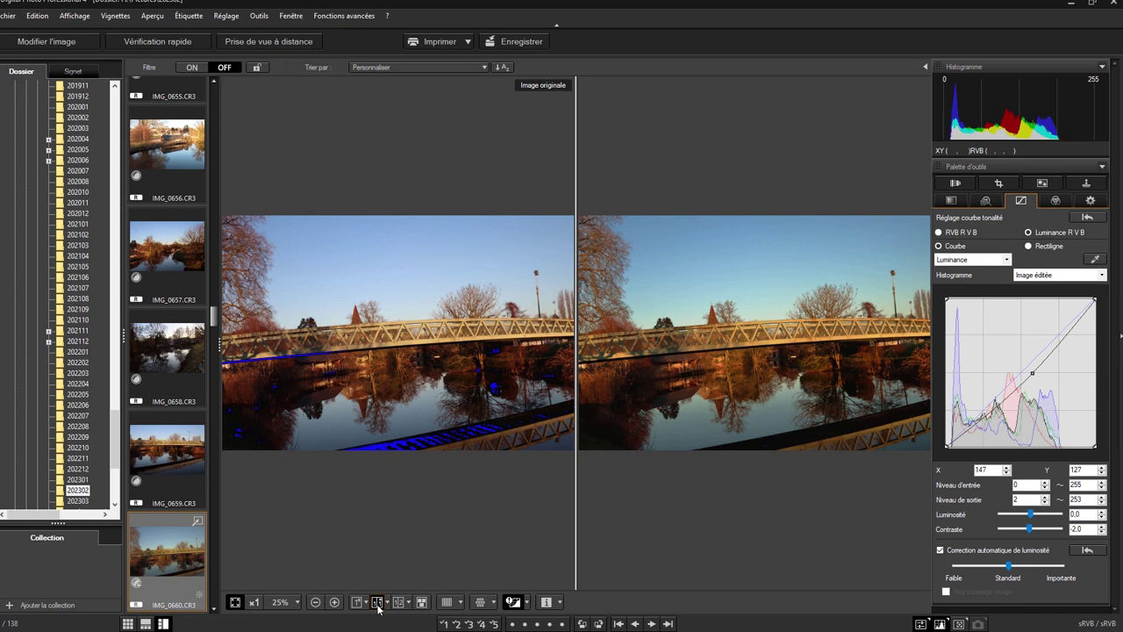
click(377, 604)
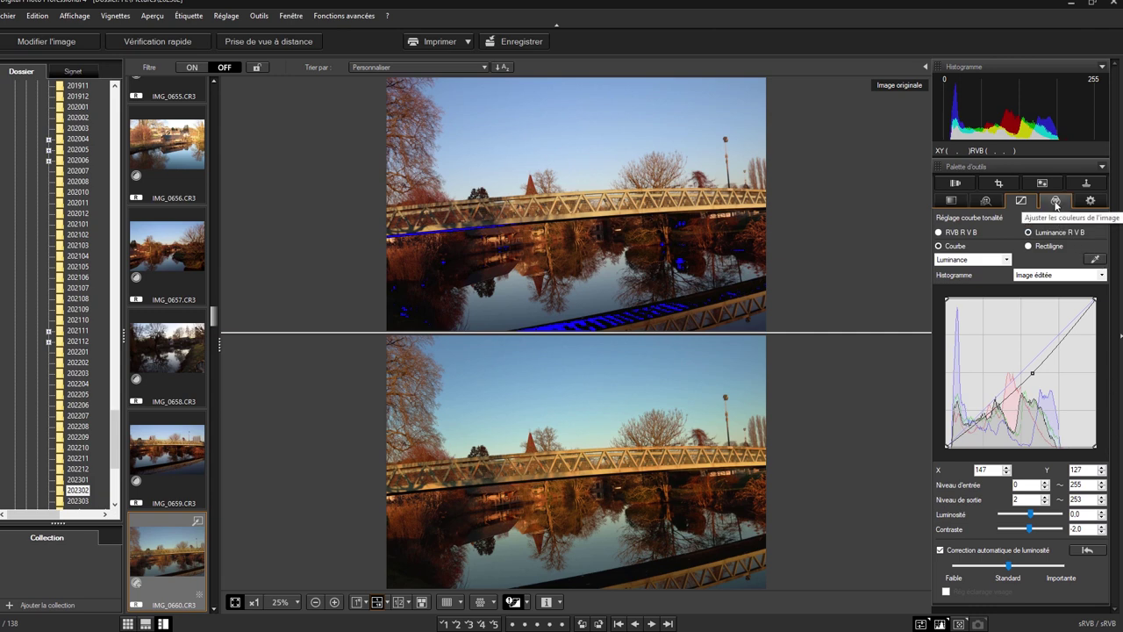
Step: In the colour adjustments, set the saturation of red and aqua to 3.0 and of yellow to 2.0
click(1055, 201)
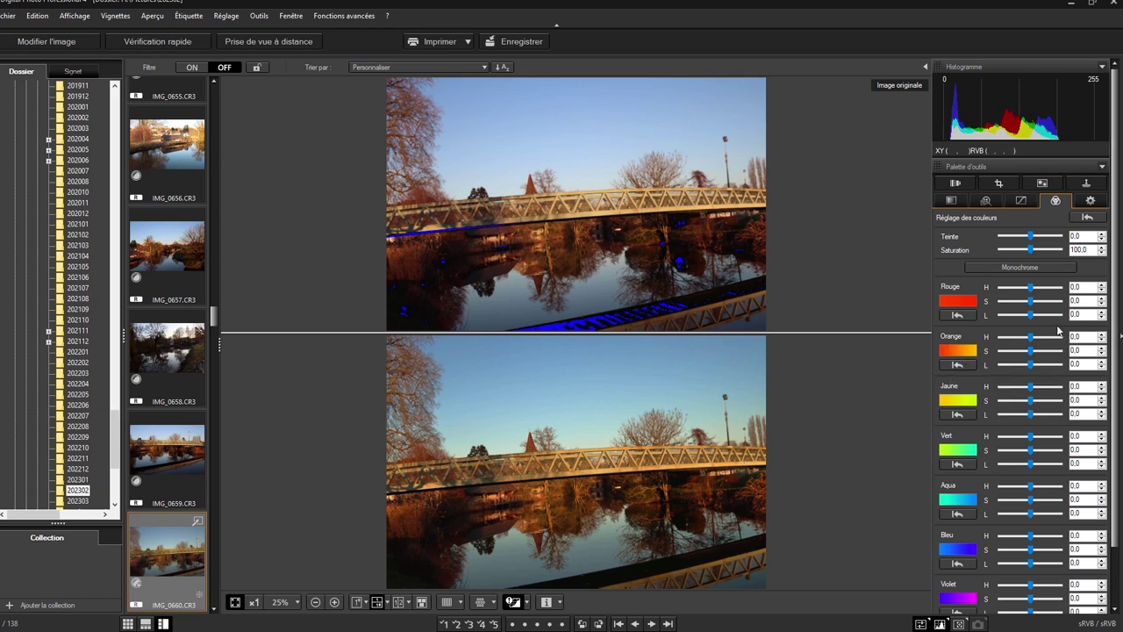
click(1042, 302)
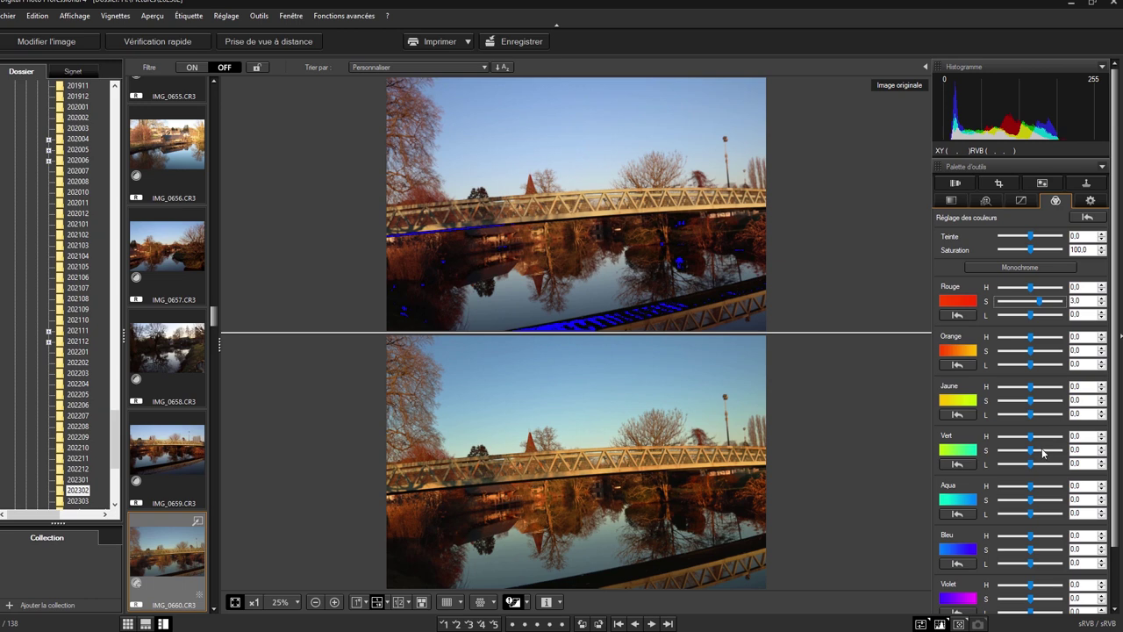
click(1043, 503)
click(1043, 406)
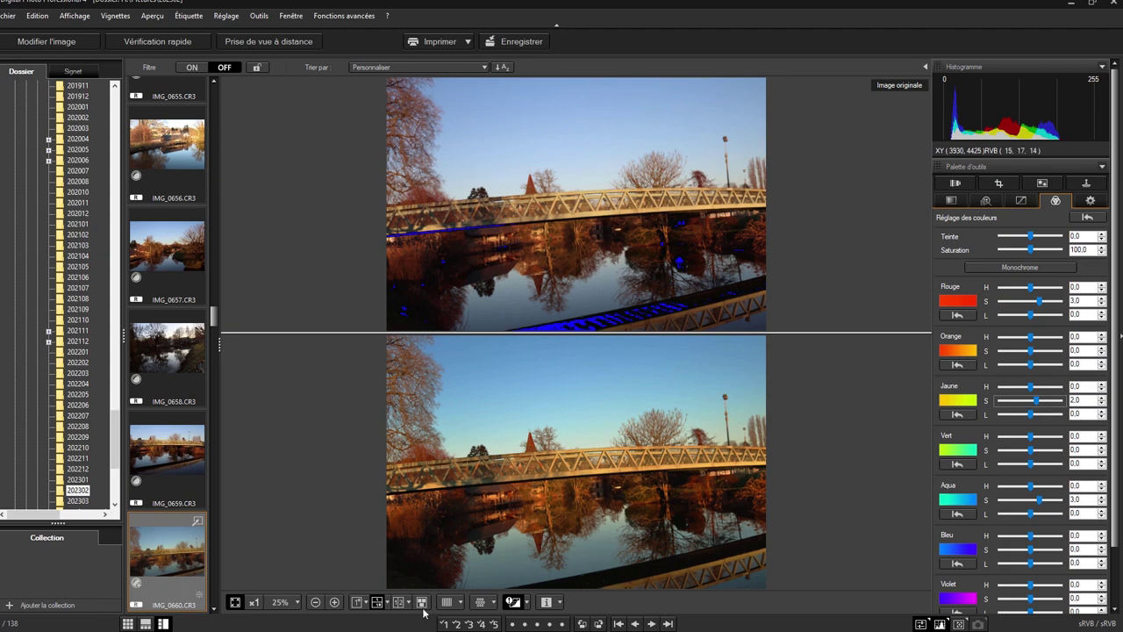
Step: Alternate between the edited photo alone and the before/after comparison, ending on the edited photo alone
click(356, 602)
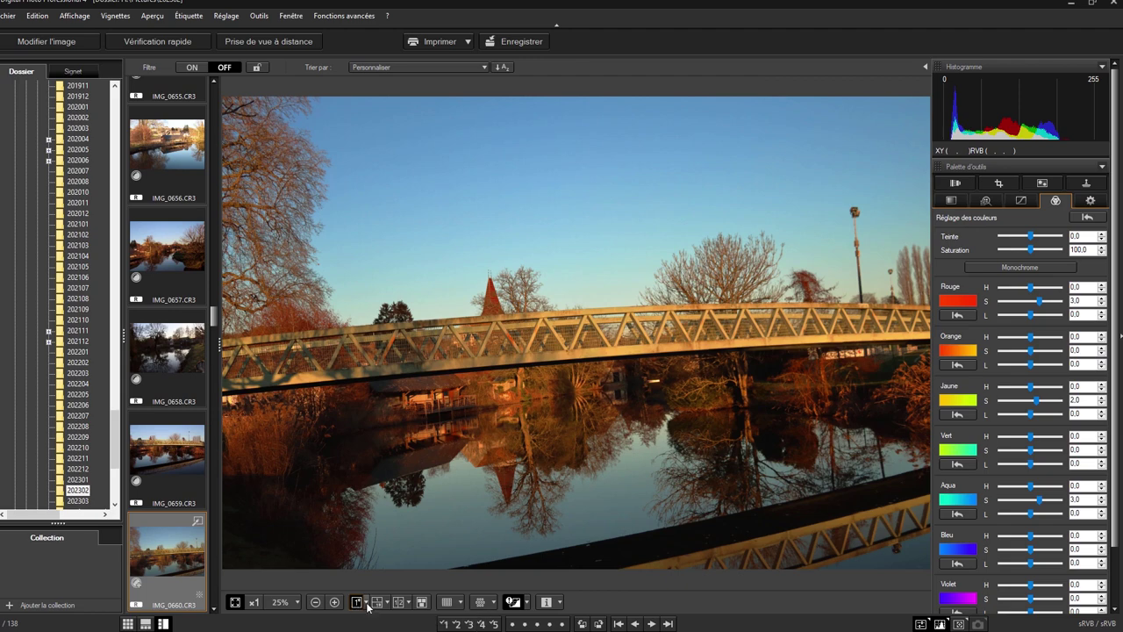
click(376, 602)
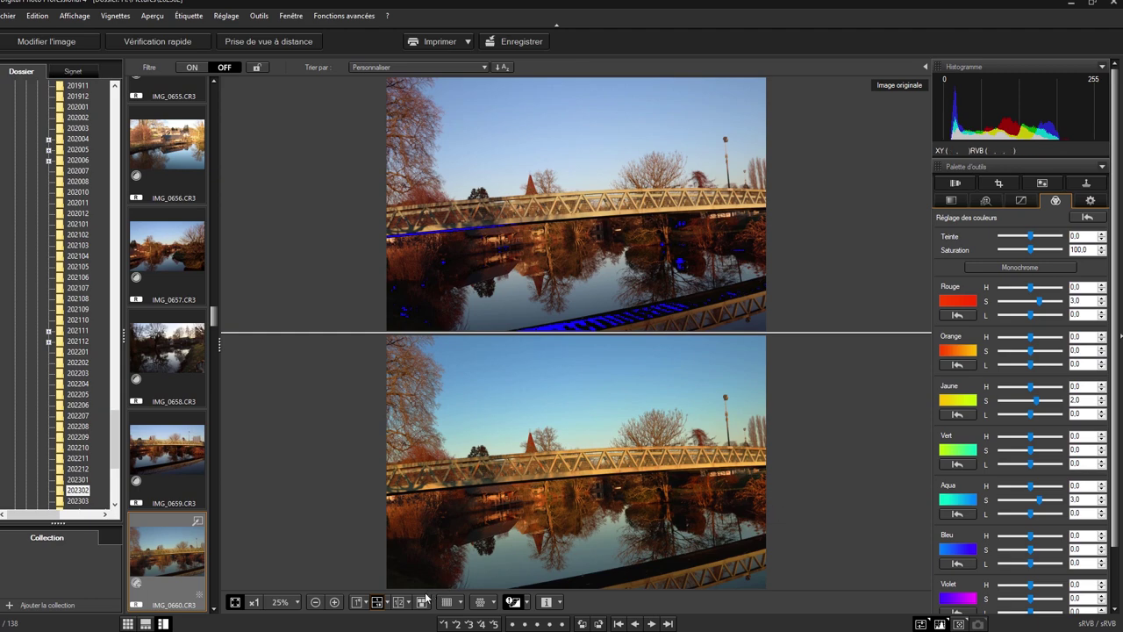
click(356, 602)
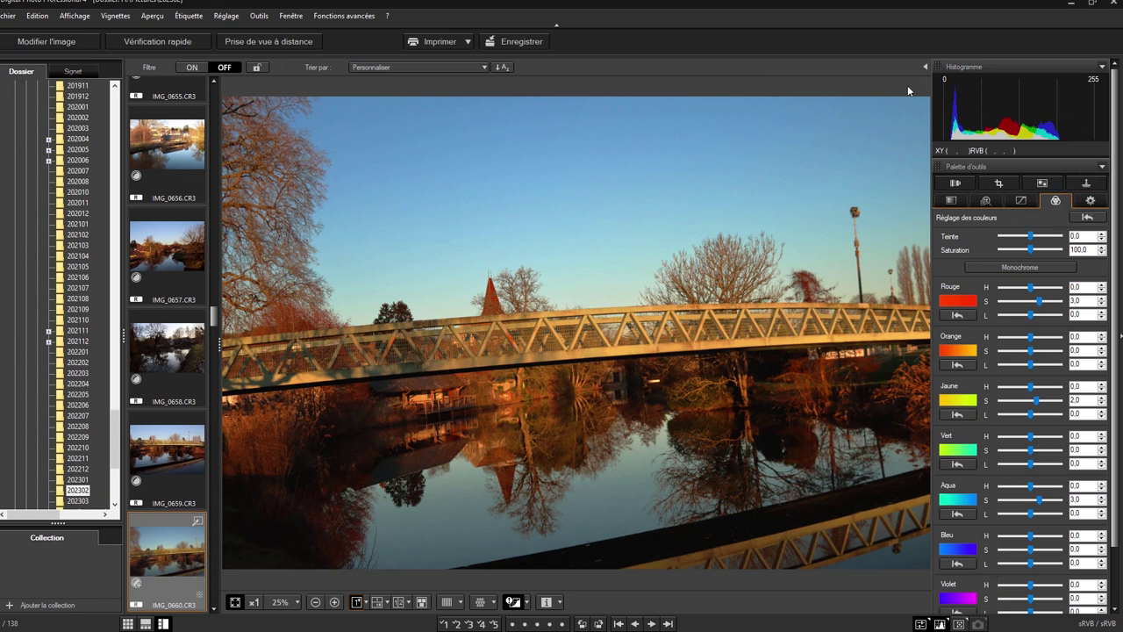
Step: Review the highlight and shadow warning settings, close them, and turn the warning display off
mouse_move(878, 626)
click(527, 604)
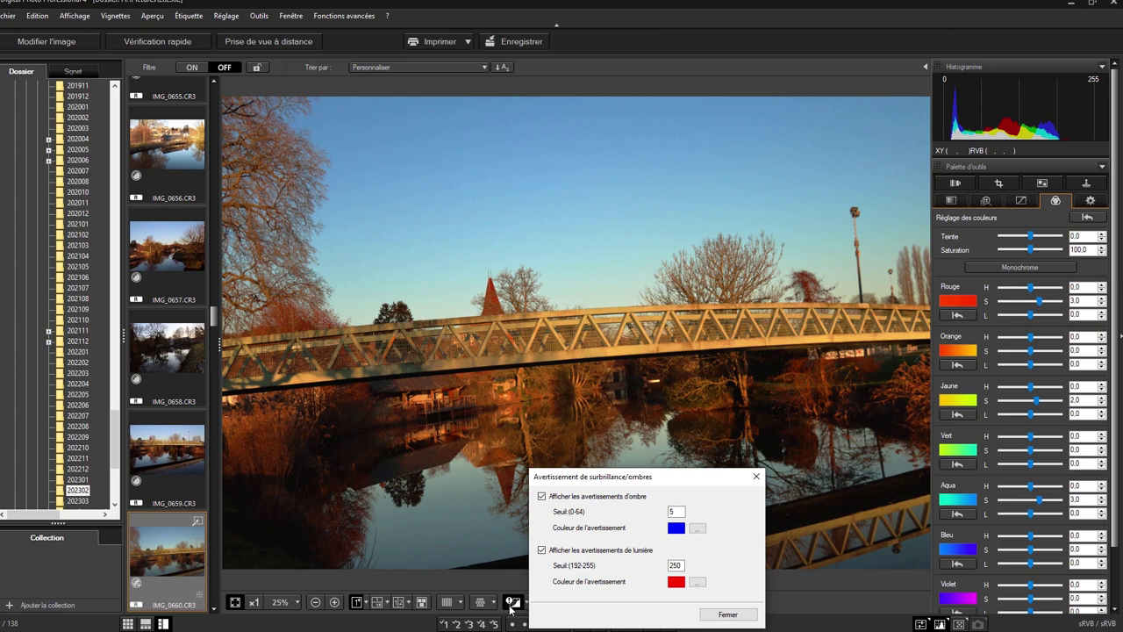
click(757, 476)
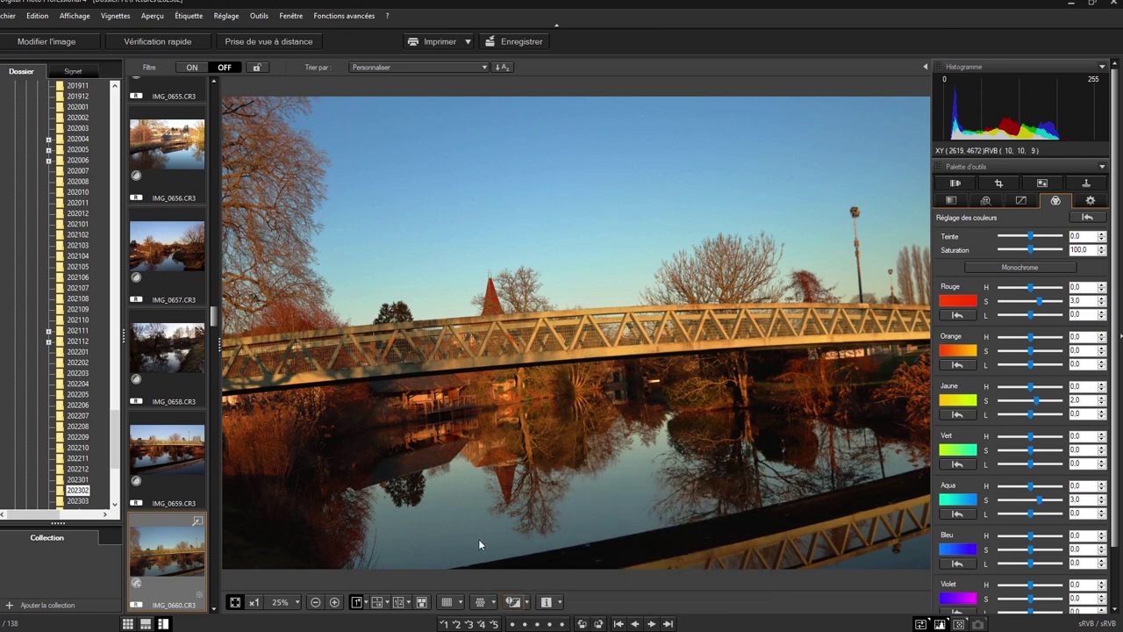
Step: Save the edits made to IMG_0660.CR3
click(17, 23)
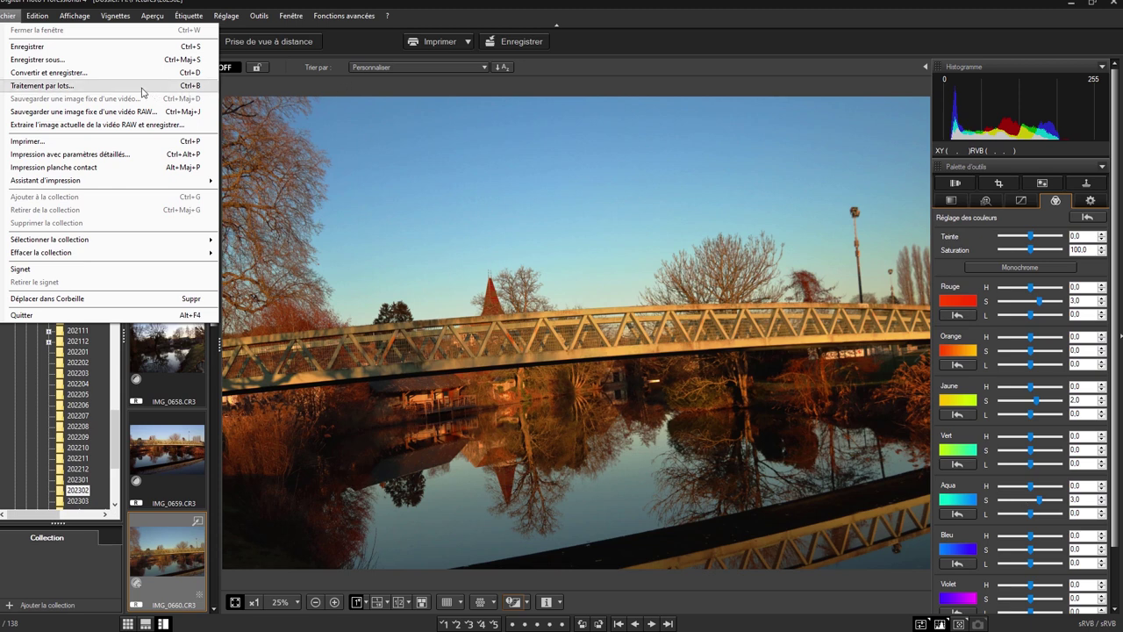
click(30, 48)
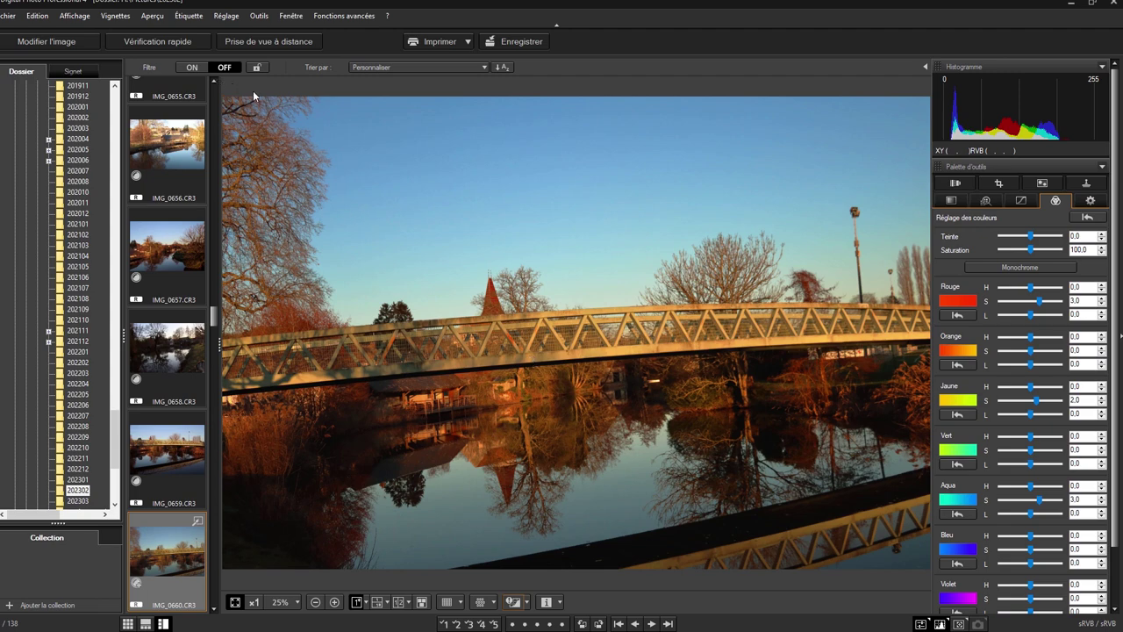
click(7, 18)
click(26, 60)
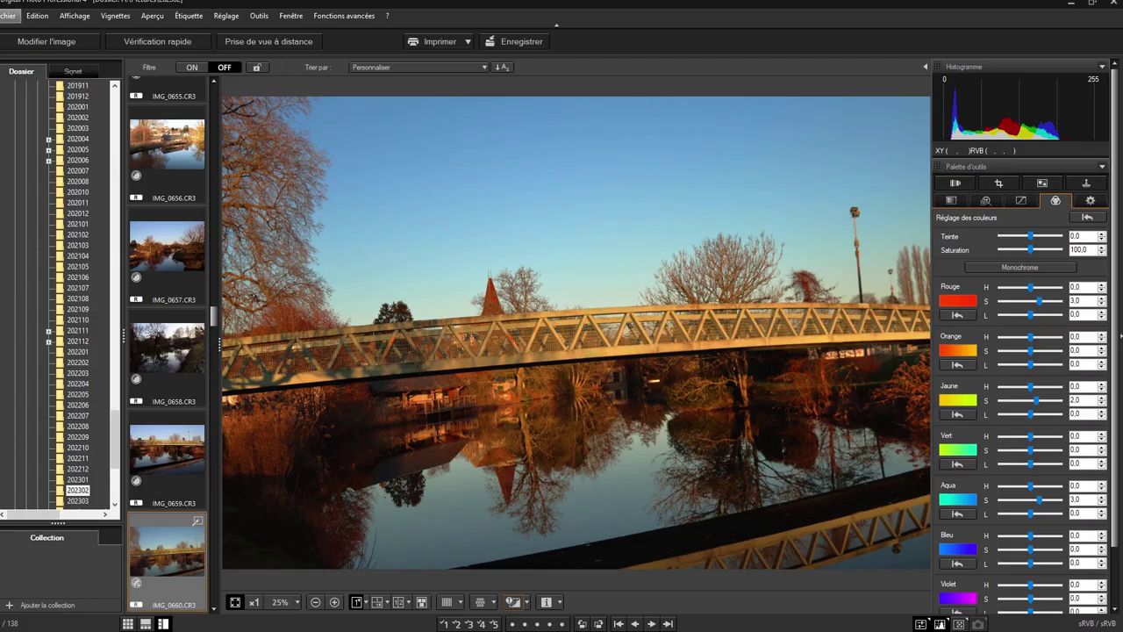
Step: Start Convert and Save for IMG_0660.CR3, review the available output formats, and choose Exif-JPEG (*.JPG) as the file type
click(5, 18)
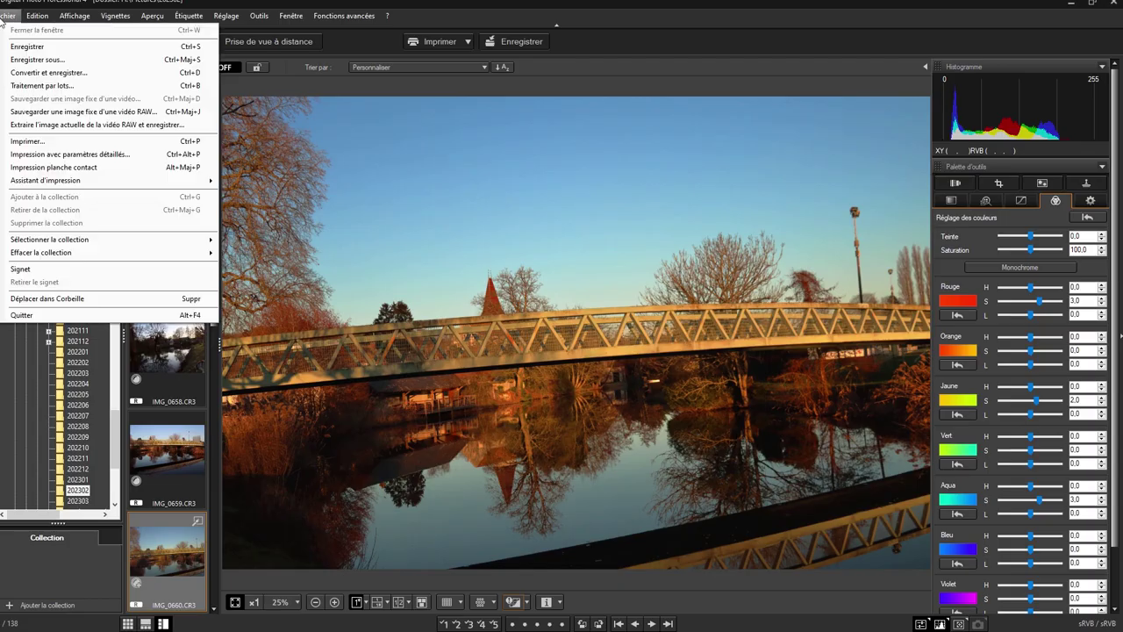
click(27, 75)
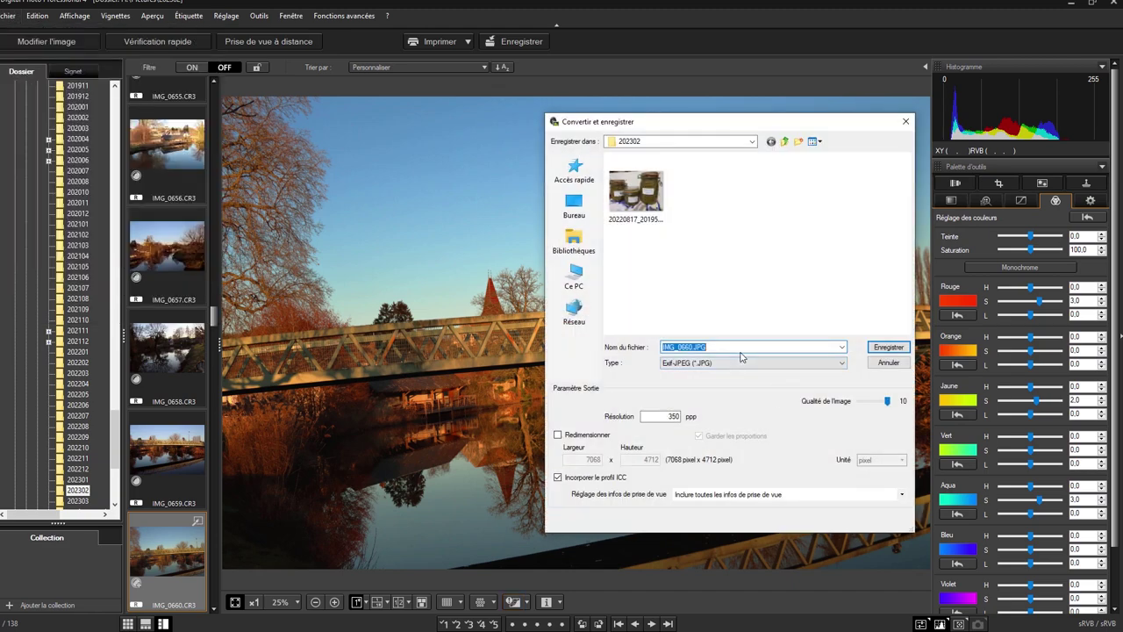
click(745, 365)
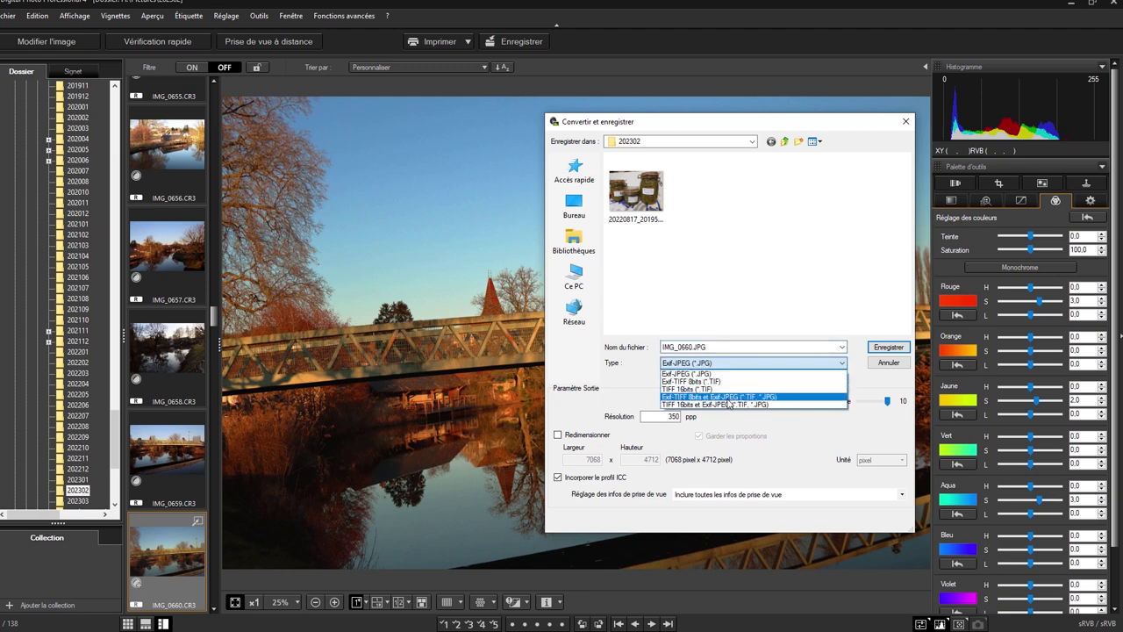
click(735, 373)
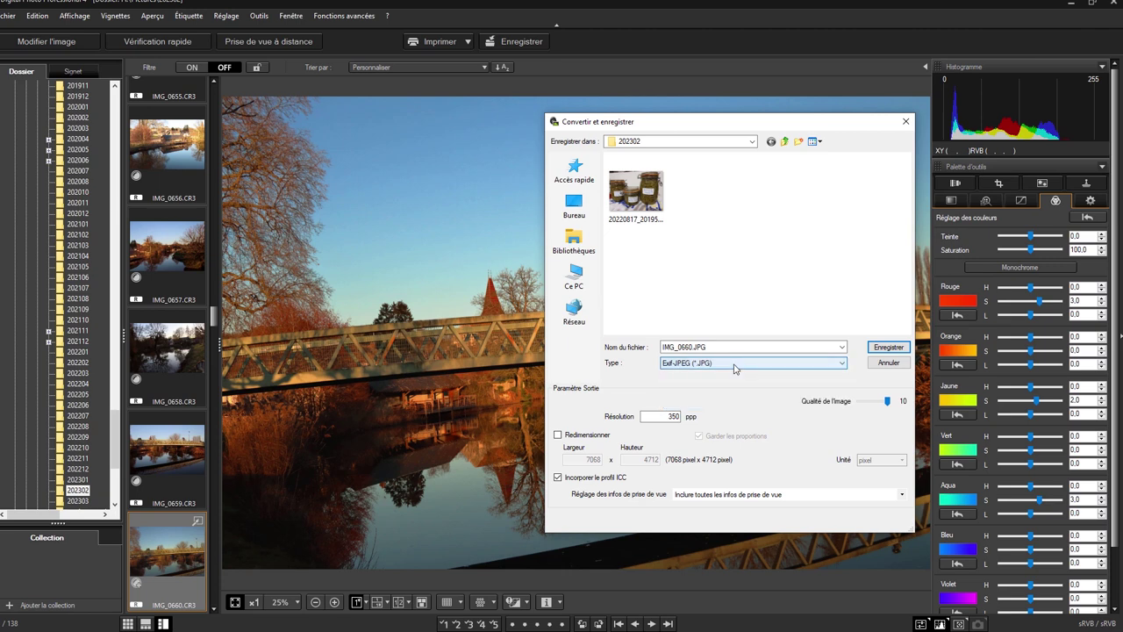
click(735, 369)
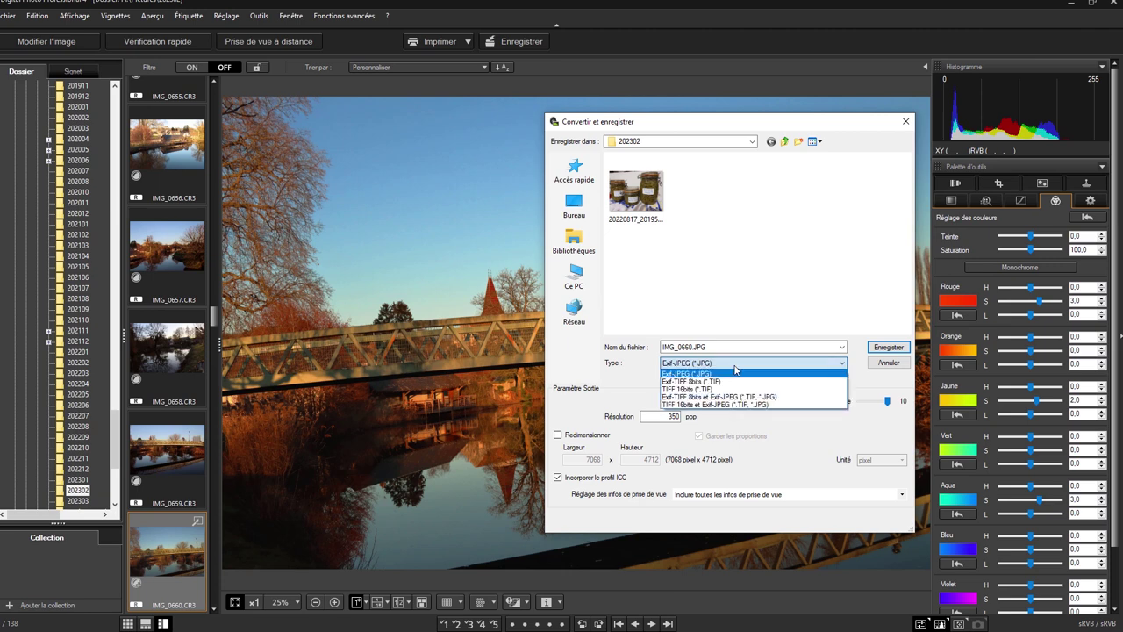
click(735, 371)
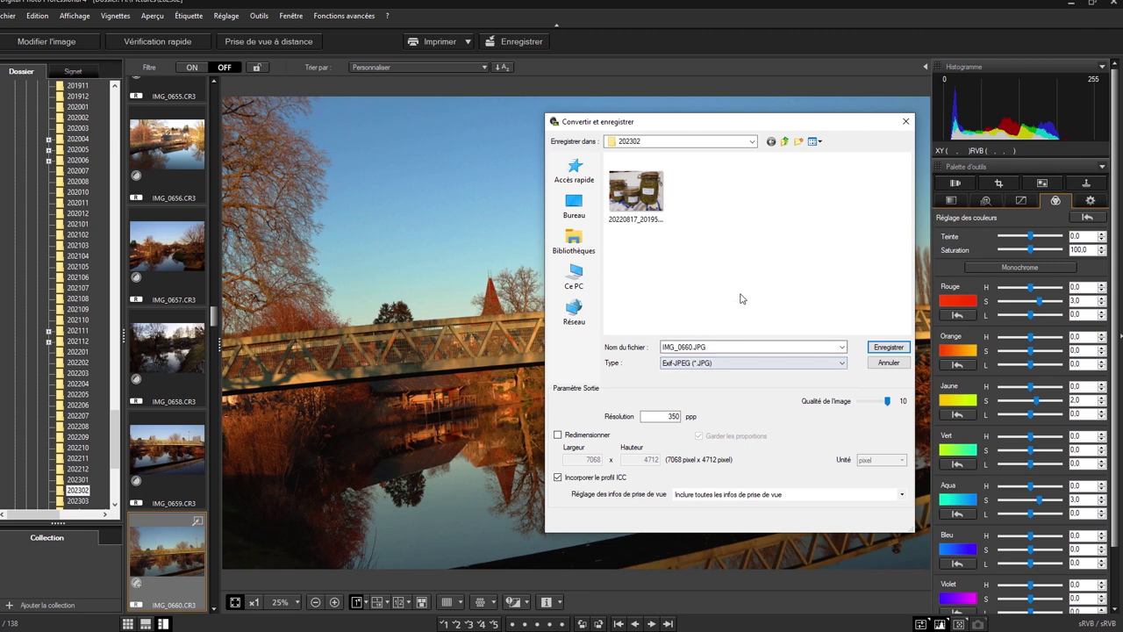
Step: Choose the AncienCasus (D:) drive as the destination, save the converted photo there as IMG_0660.JPG, and return the preview to the full image
click(752, 142)
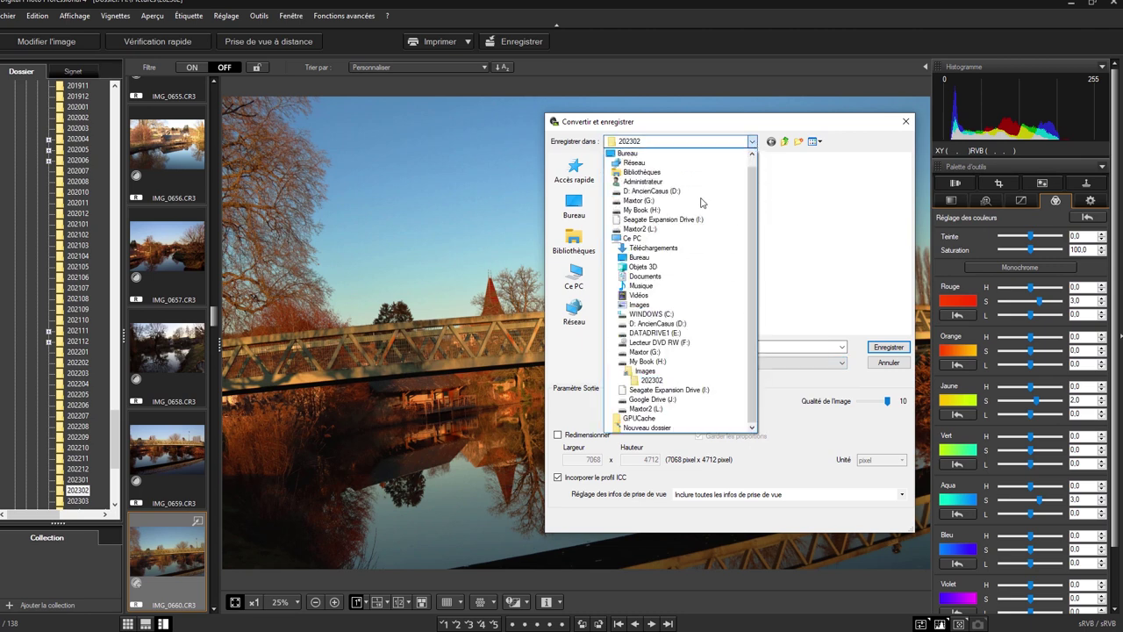
click(657, 323)
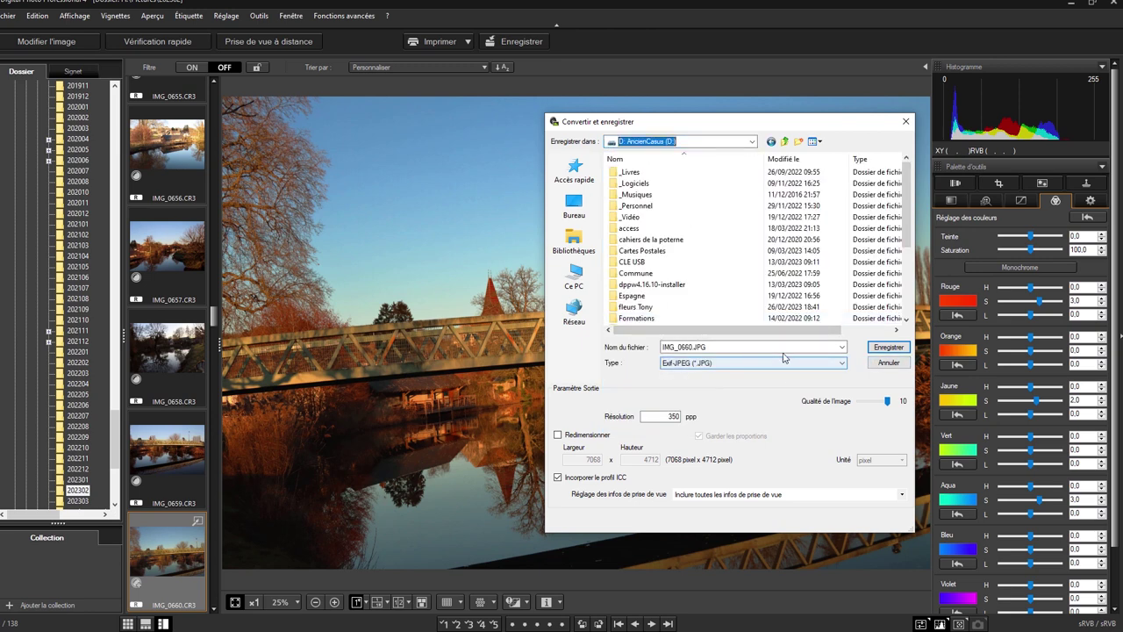
click(904, 349)
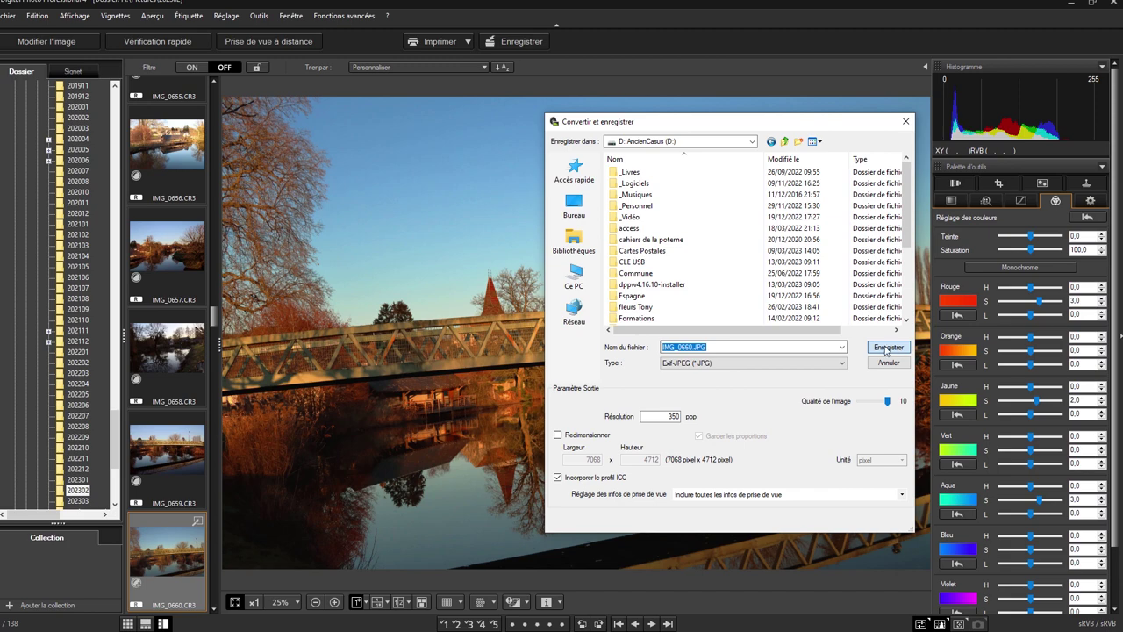
click(886, 348)
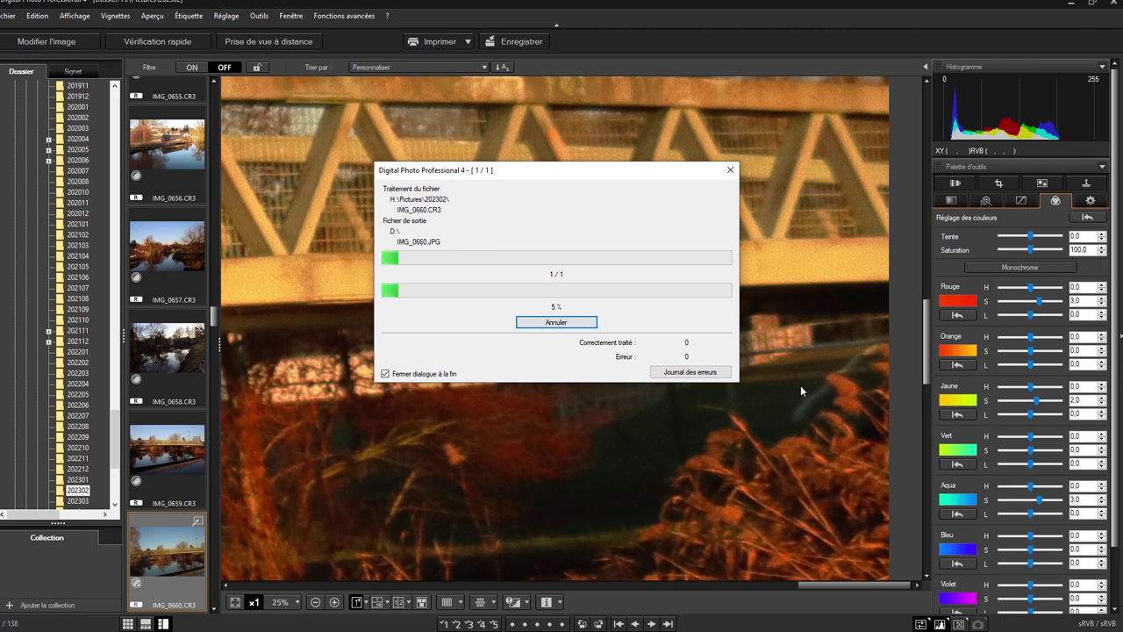
click(750, 513)
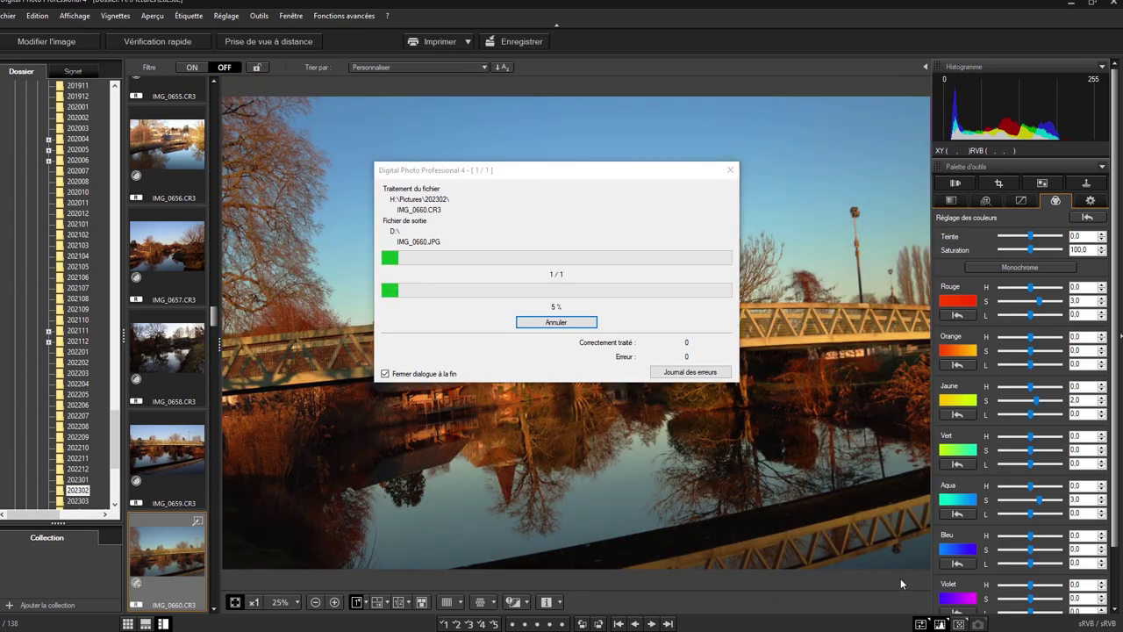